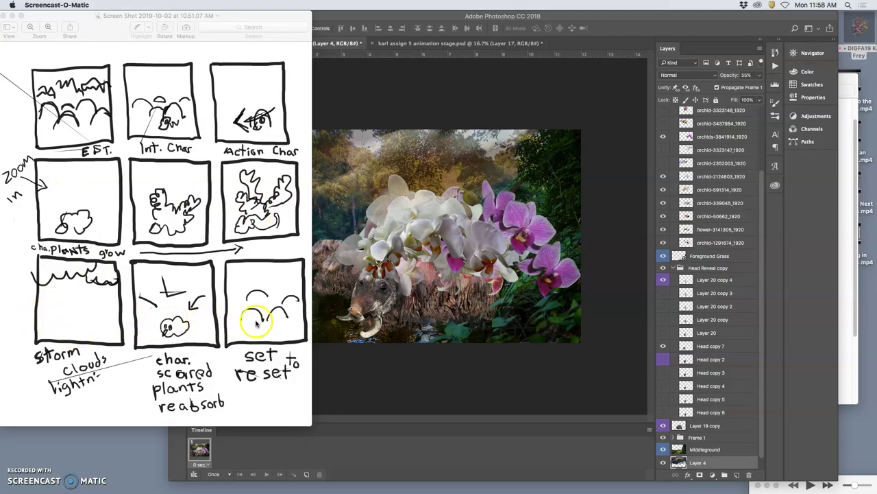
# Bring Photoshop forward, glance at animation stage.psd, then return to animation assets.psd
pyautogui.click(371, 272)
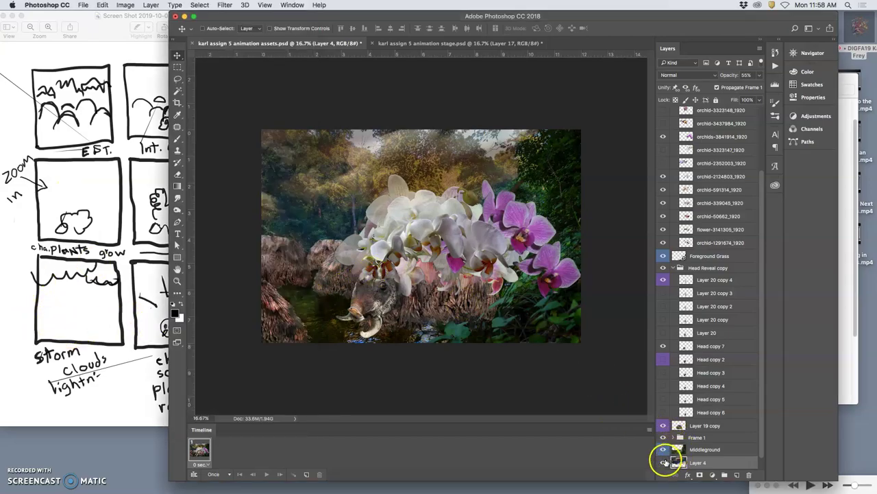
pyautogui.click(453, 43)
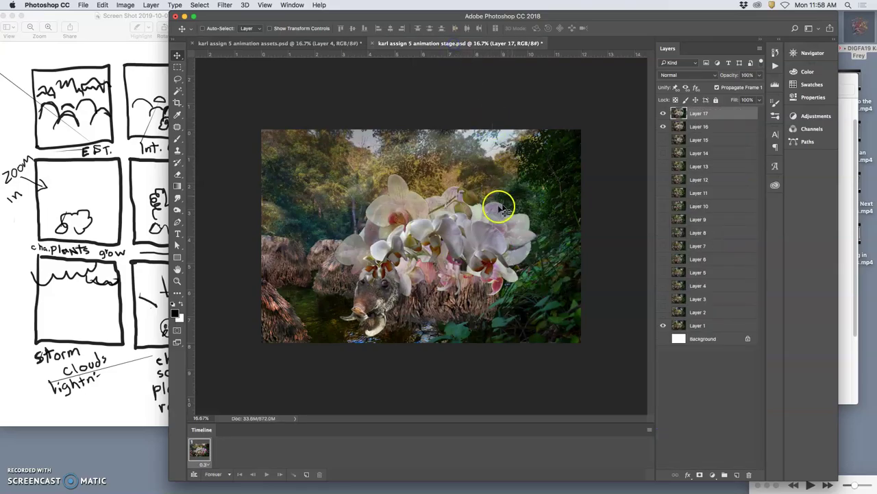
pyautogui.click(310, 43)
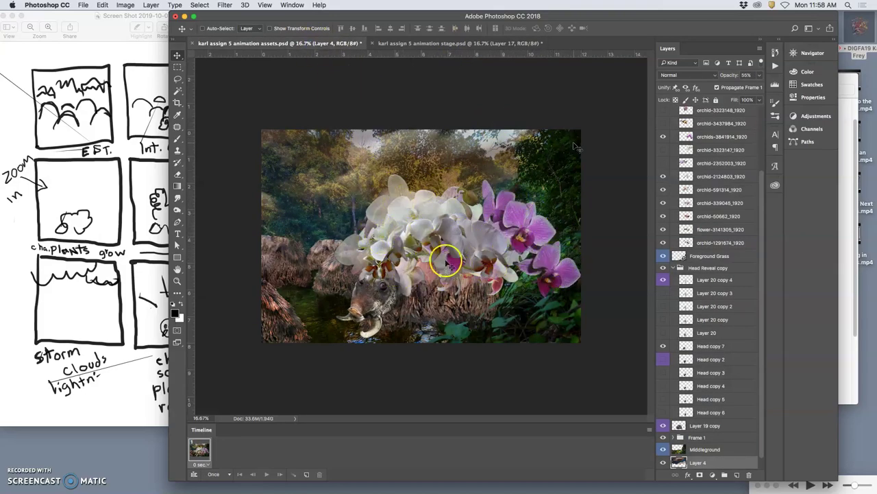
pyautogui.scroll(-1, 699, 445)
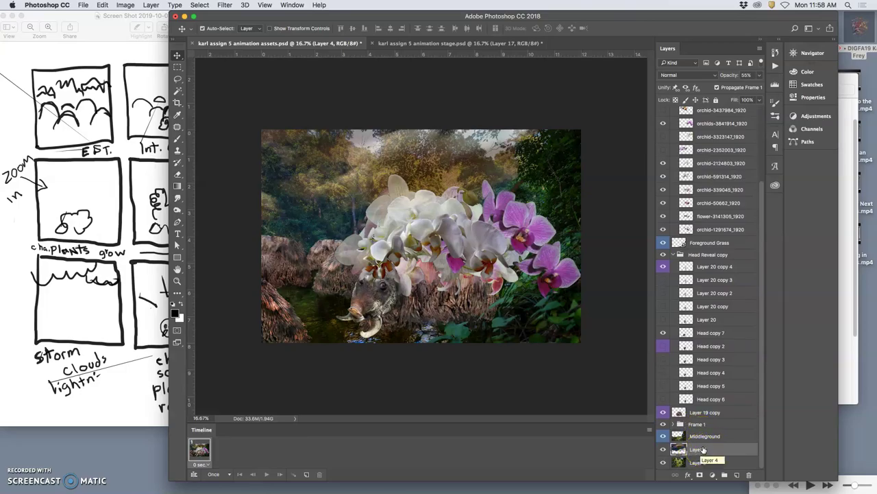
# Duplicate Layer 4 and blend the copy in Soft Light mode at 15% opacity
pyautogui.press('super+j')
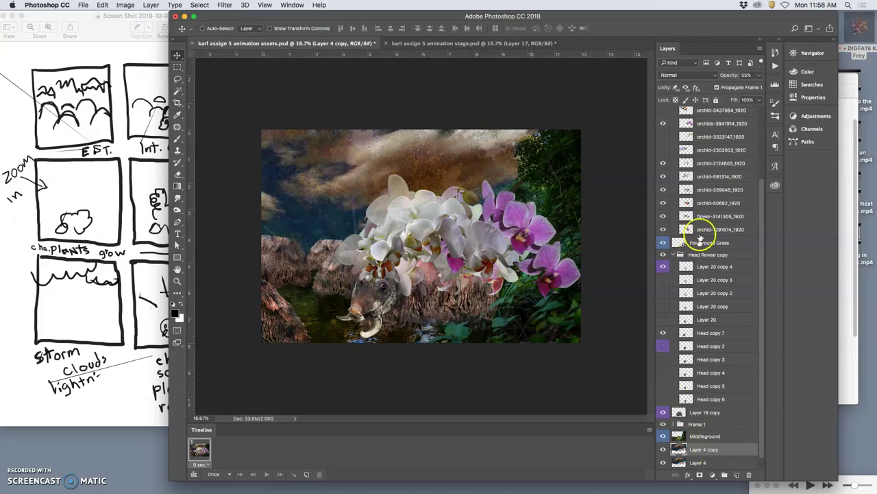
pyautogui.click(758, 75)
pyautogui.moveTo(740, 85); pyautogui.dragTo(728, 85)
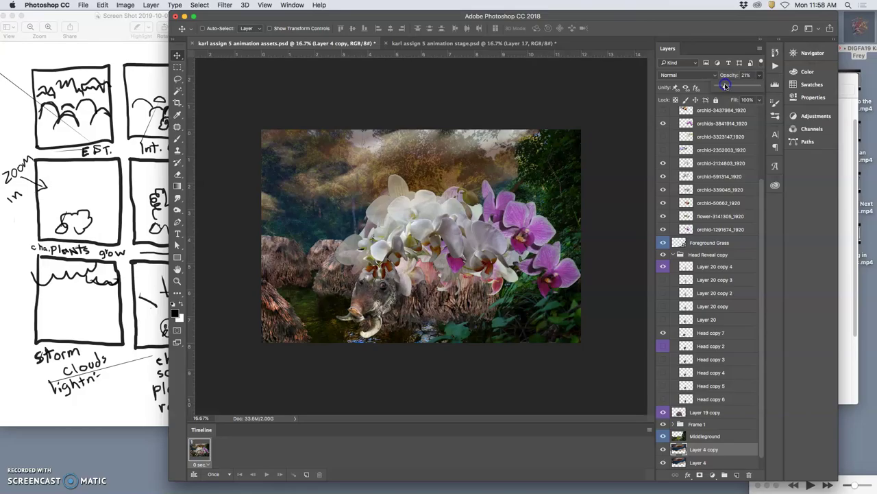
pyautogui.click(685, 74)
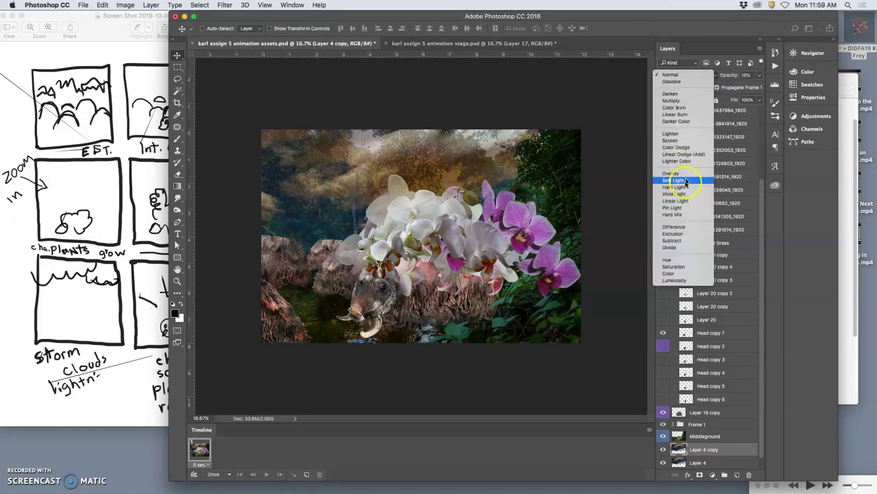
pyautogui.click(681, 179)
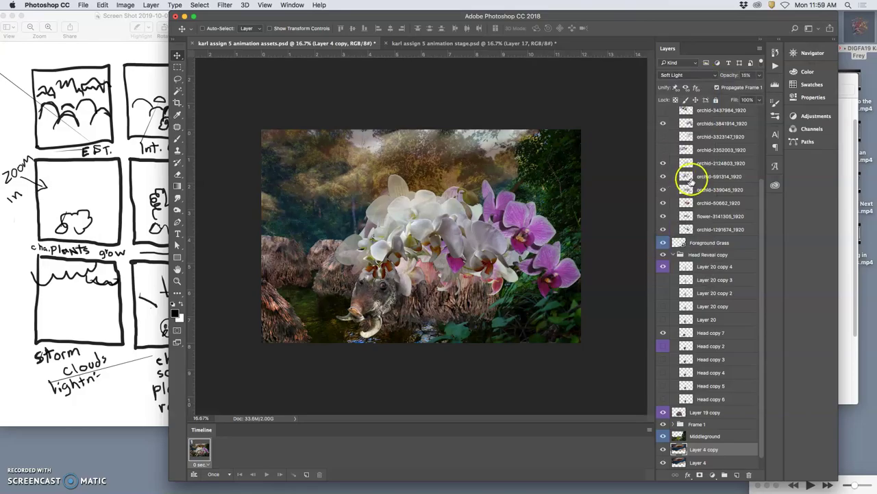
pyautogui.click(126, 6)
# Apply Color Balance to the copy, shifting midtones, highlights and shadows toward cyan and blue
pyautogui.moveTo(139, 31)
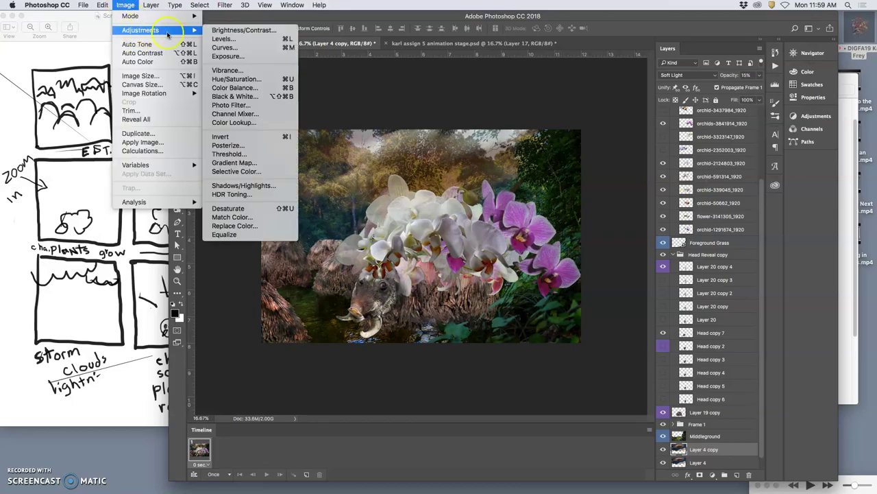
pyautogui.click(258, 88)
pyautogui.click(505, 187)
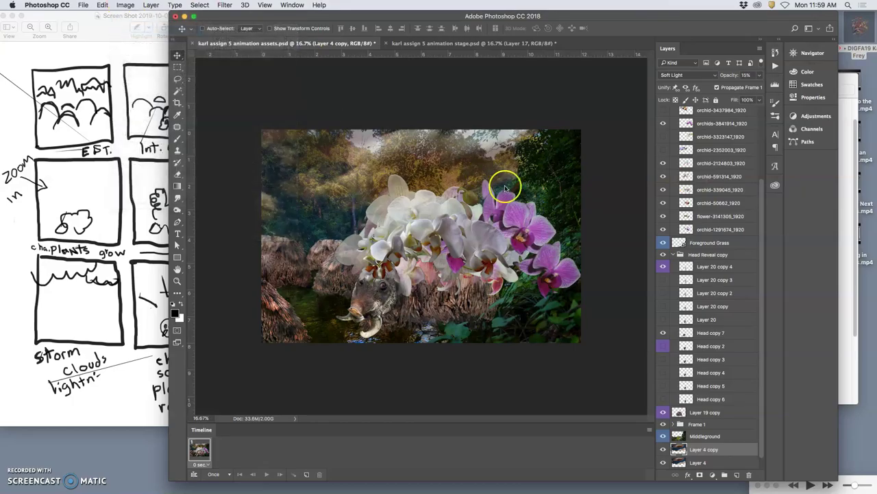
pyautogui.moveTo(658, 224); pyautogui.dragTo(689, 247)
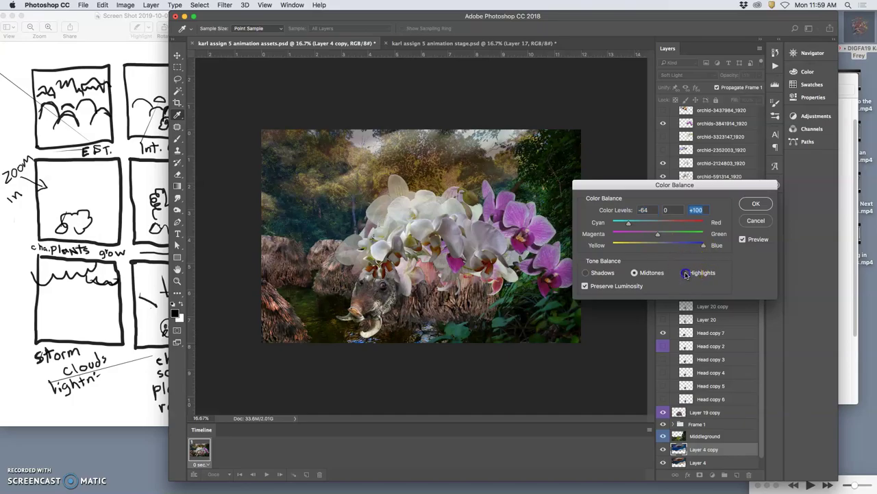
pyautogui.click(684, 273)
pyautogui.moveTo(680, 248); pyautogui.dragTo(700, 245)
pyautogui.moveTo(658, 222); pyautogui.dragTo(623, 224)
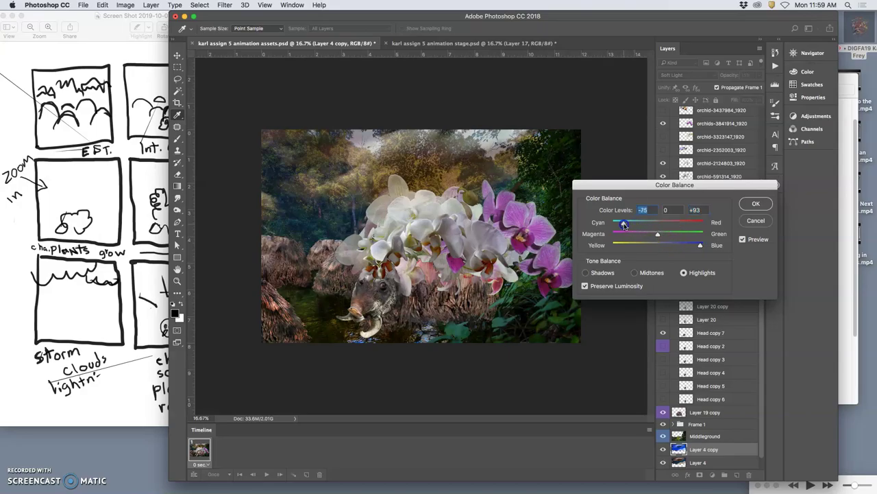
pyautogui.click(589, 273)
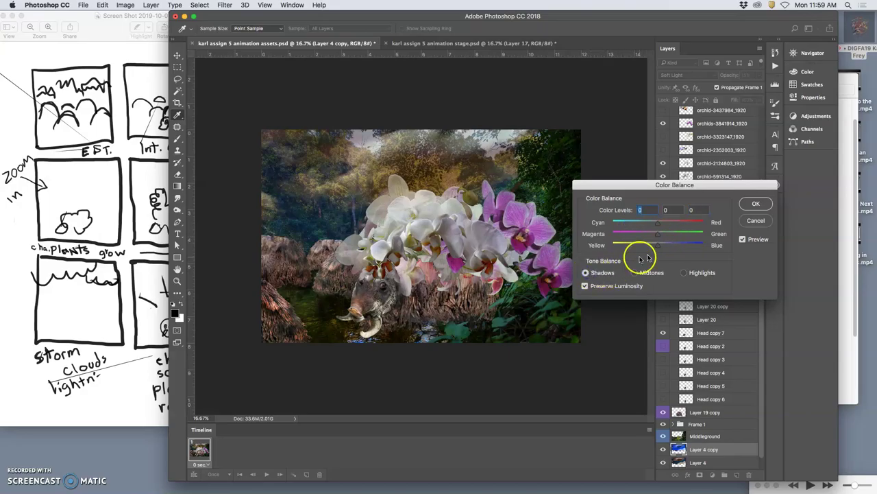
pyautogui.moveTo(657, 244); pyautogui.dragTo(635, 225)
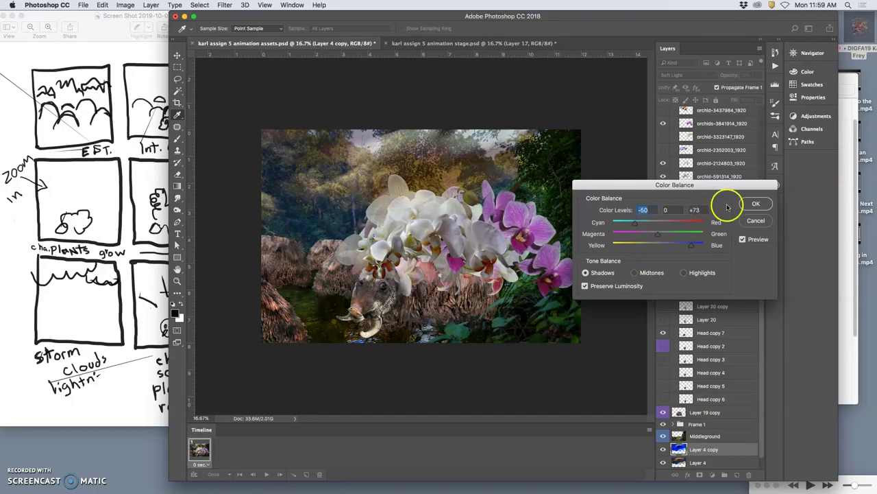
pyautogui.click(755, 203)
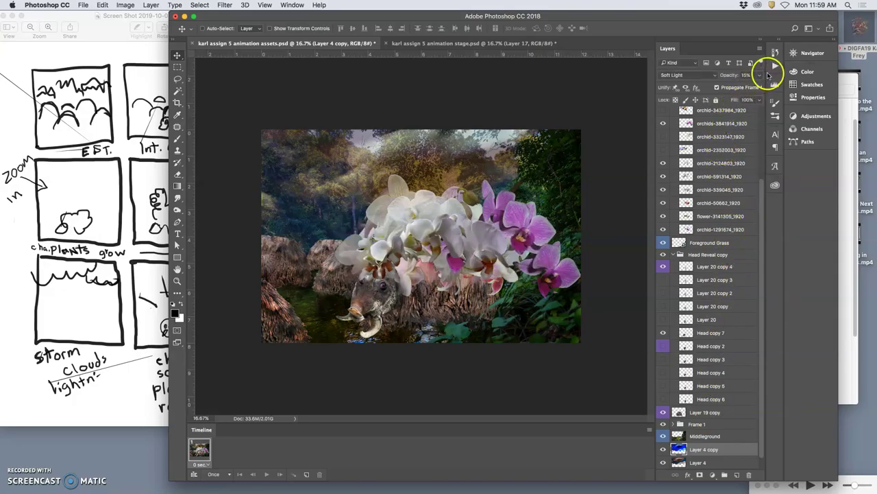
# Settle the copy's opacity at 11%, comparing the result against the animation stage file
pyautogui.moveTo(724, 87); pyautogui.dragTo(733, 87)
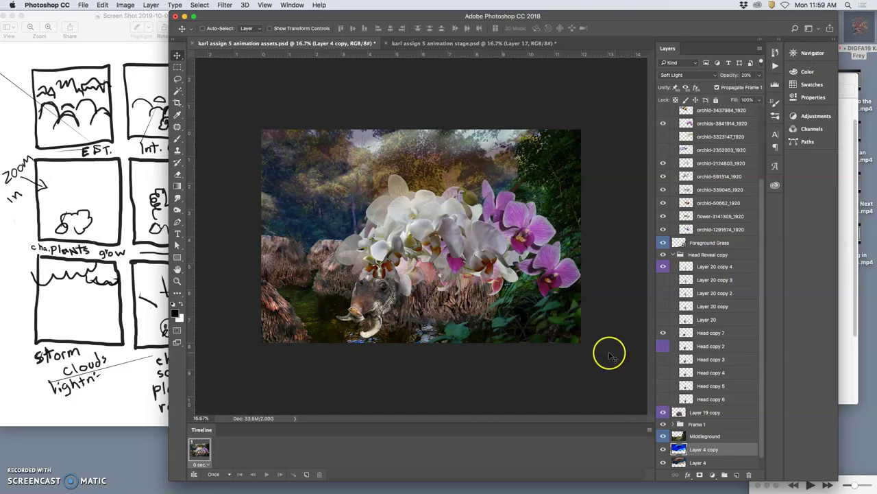
pyautogui.click(474, 44)
pyautogui.click(356, 44)
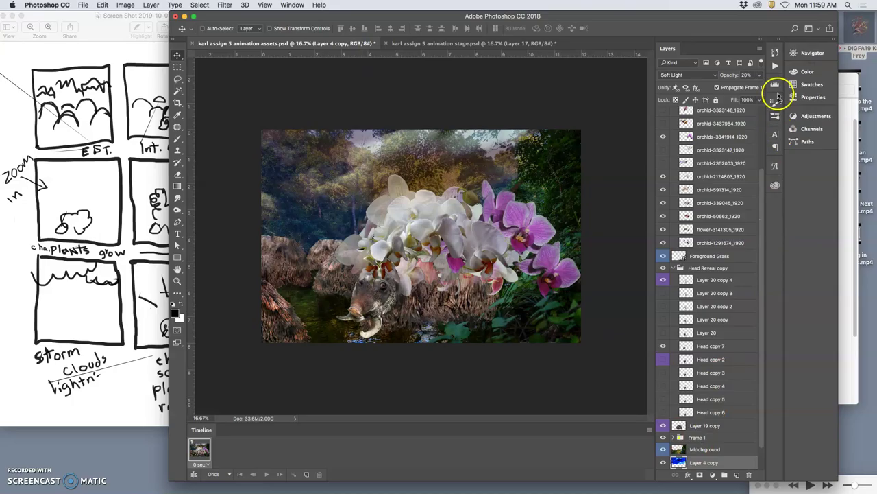
pyautogui.click(759, 75)
pyautogui.moveTo(727, 87); pyautogui.dragTo(721, 87)
pyautogui.click(513, 44)
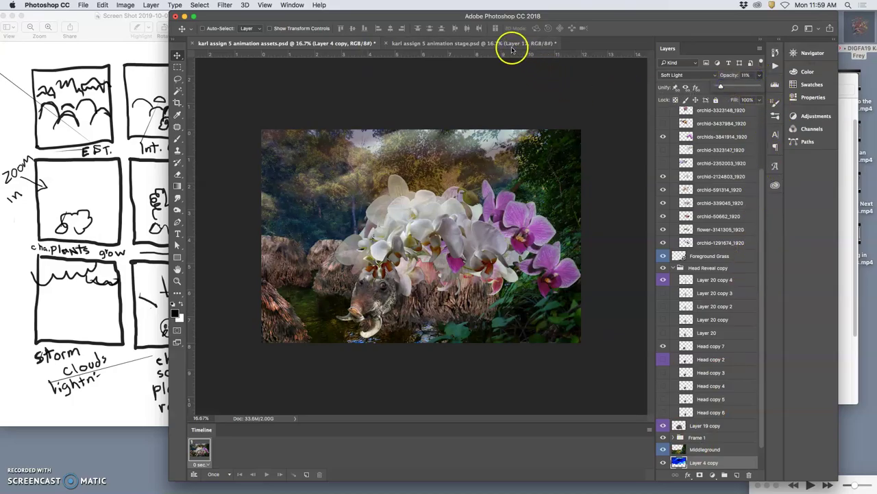
pyautogui.click(358, 44)
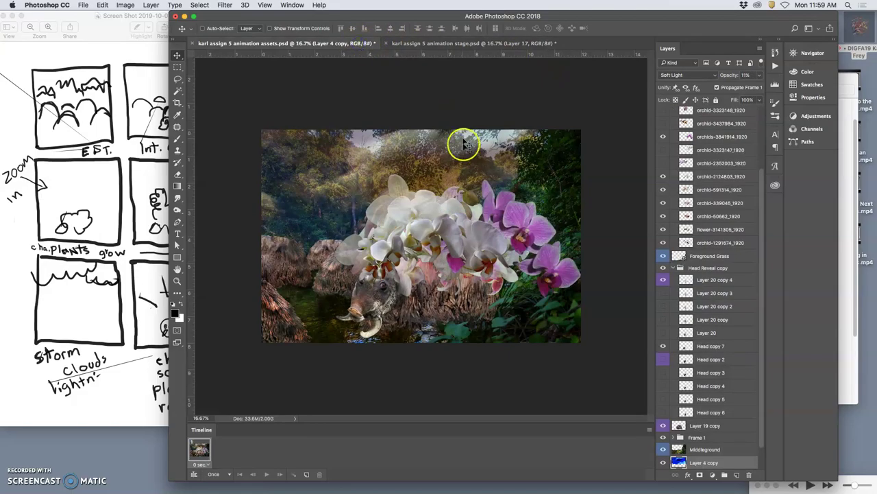
# Select the PLANT GROUP layer group and try merging it from the Layer menu
pyautogui.scroll(3, 717, 285)
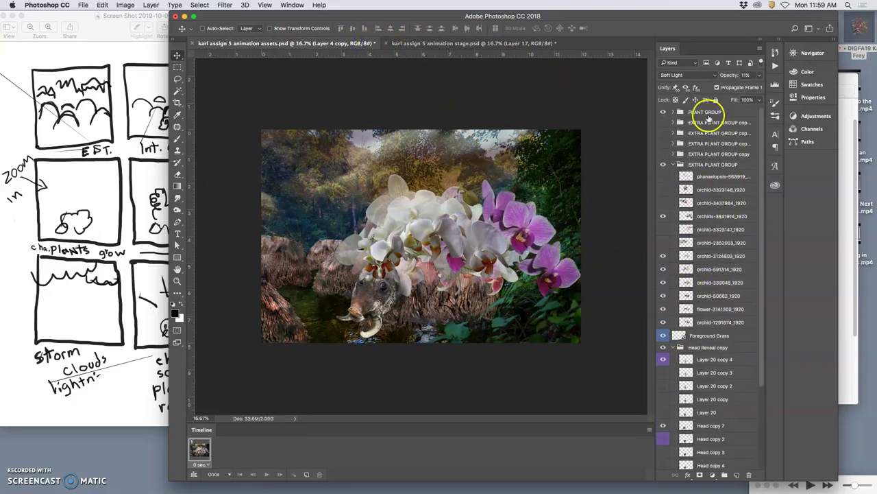
pyautogui.click(706, 112)
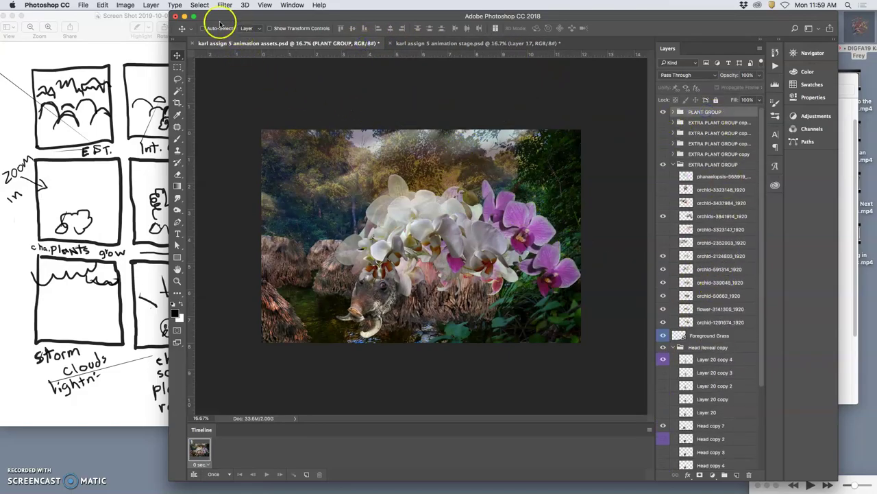
pyautogui.click(151, 5)
pyautogui.click(199, 343)
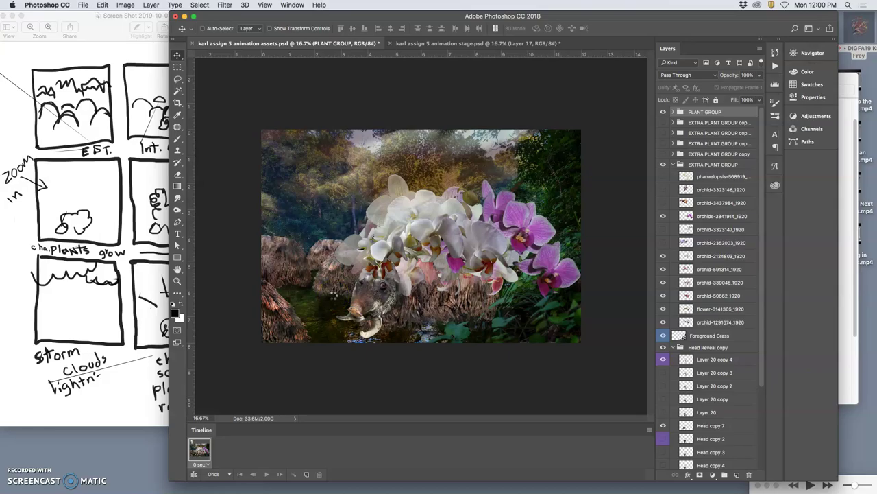
# Stamp all visible layers into Layer 22, copy it, drag it toward the stage file, and save
pyautogui.press('super+alt+shift+e')
pyautogui.press('super+a')
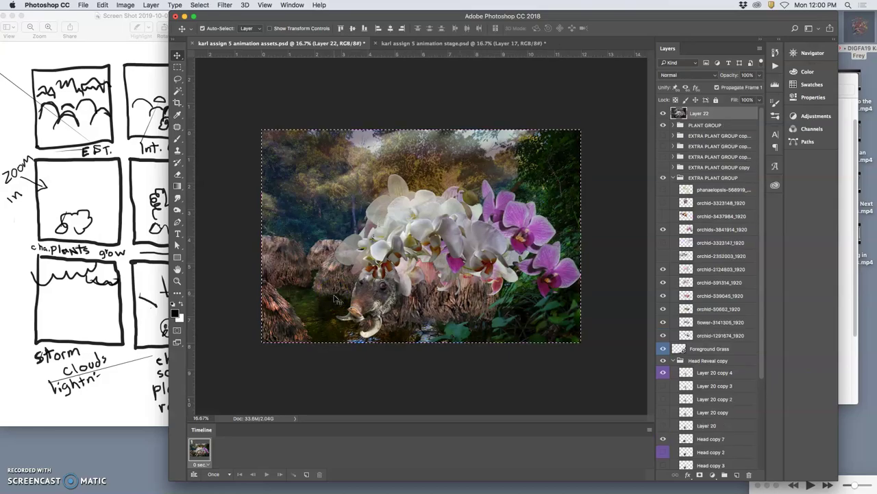
pyautogui.press('super+c')
pyautogui.moveTo(335, 299); pyautogui.dragTo(426, 43)
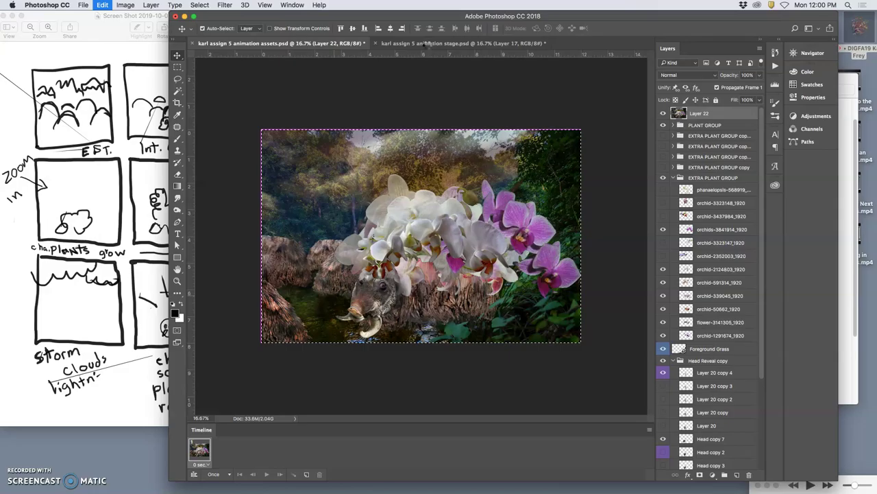
pyautogui.moveTo(426, 43); pyautogui.dragTo(494, 80)
pyautogui.press('super+s')
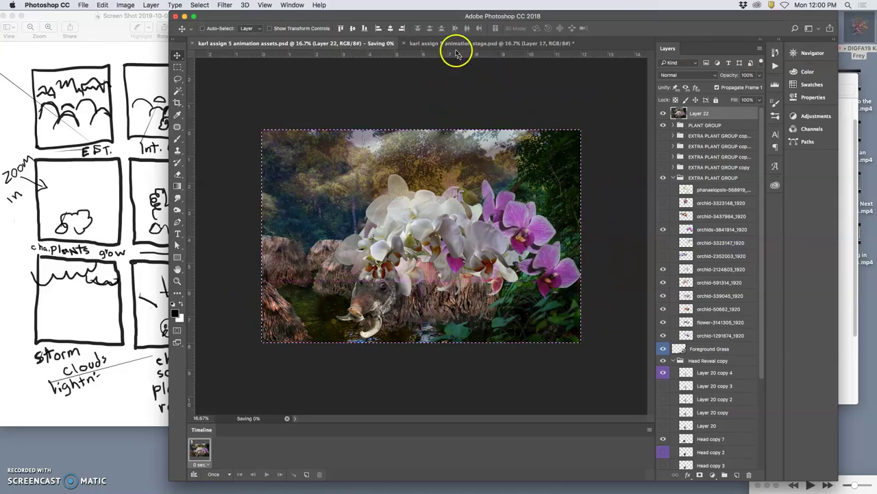
# Place the merged scene as Layer 18 in the stage file and toggle Layers 16–18 to compare
pyautogui.click(455, 48)
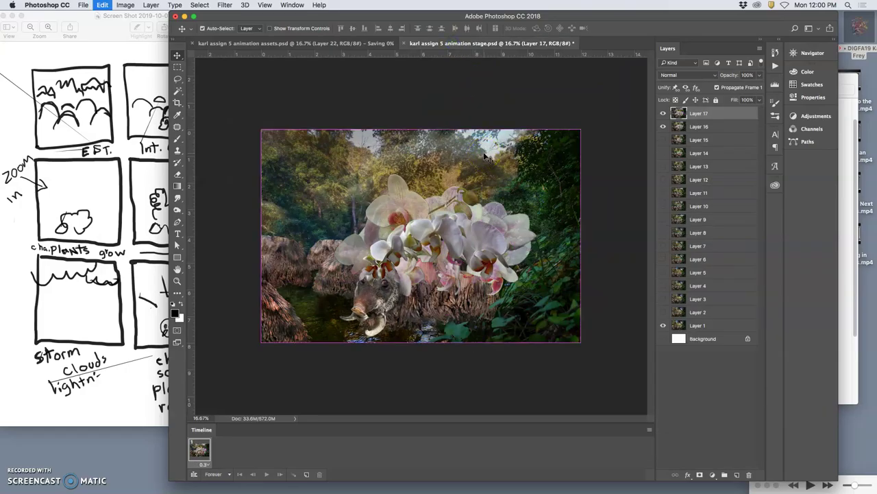
pyautogui.moveTo(485, 157); pyautogui.dragTo(464, 107)
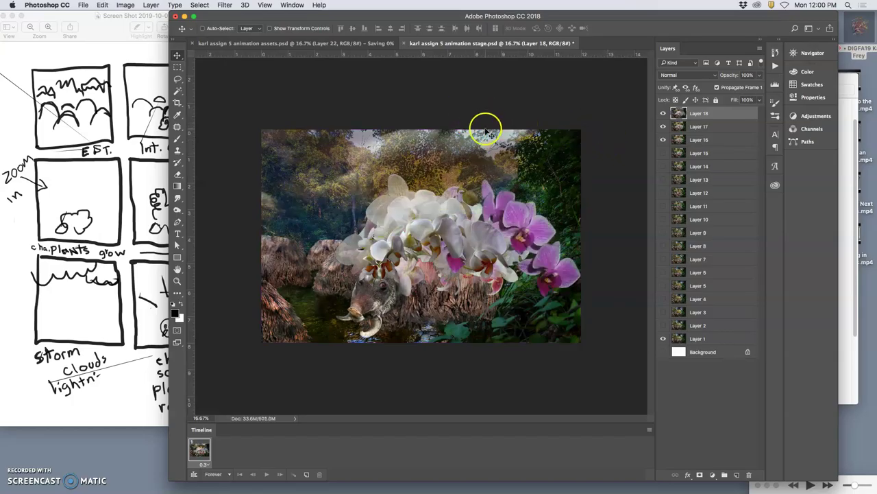
pyautogui.click(663, 113)
pyautogui.click(663, 113)
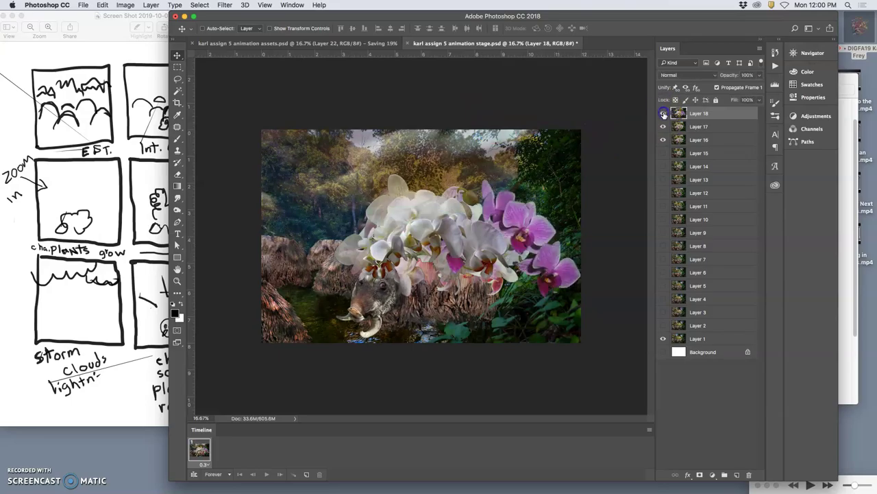
pyautogui.moveTo(663, 113); pyautogui.dragTo(661, 139)
pyautogui.click(662, 129)
pyautogui.click(662, 113)
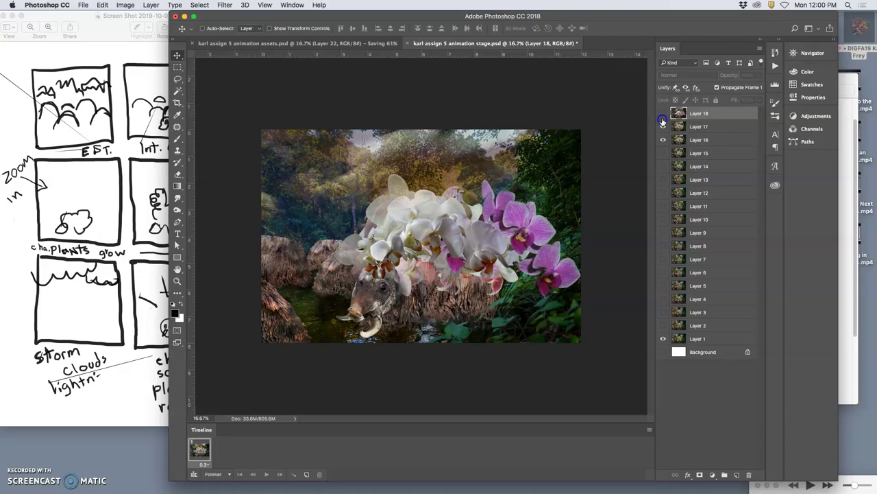
pyautogui.click(663, 113)
pyautogui.click(663, 139)
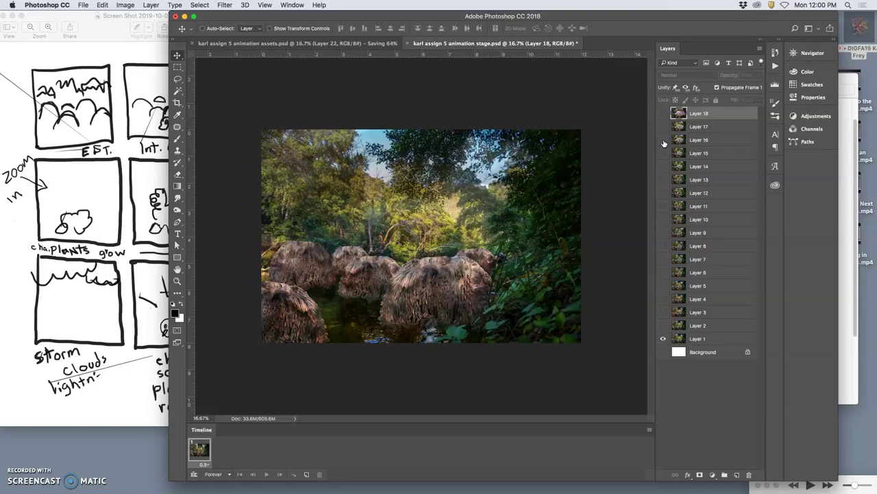
pyautogui.click(663, 140)
pyautogui.click(663, 140)
pyautogui.click(662, 140)
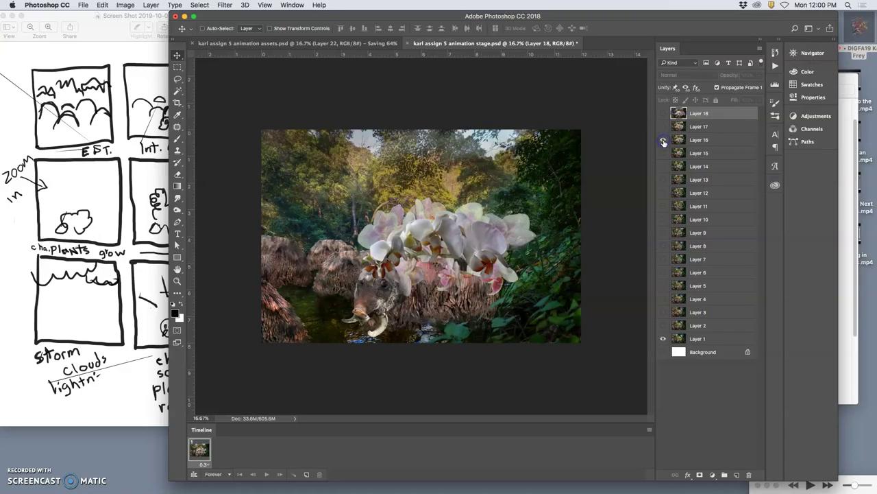
# Preview Layers 14–17 individually, then leave Layers 14 through 18 all visible
pyautogui.click(663, 128)
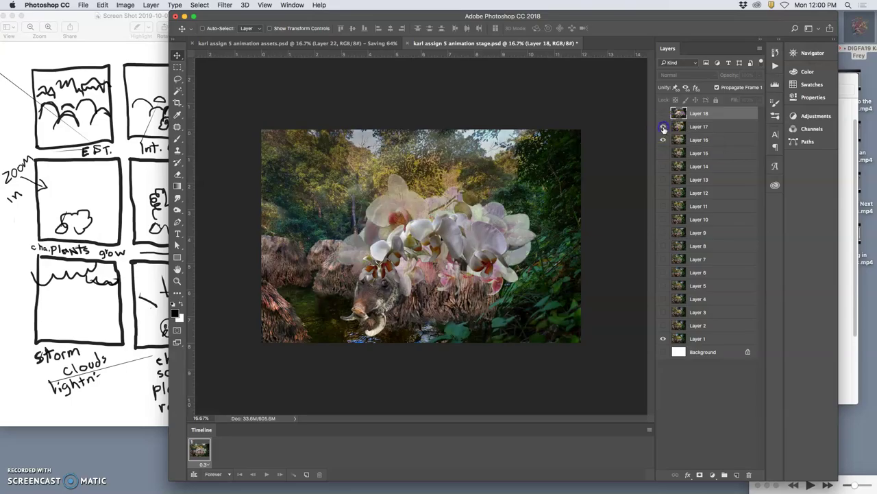
pyautogui.click(663, 129)
pyautogui.click(663, 139)
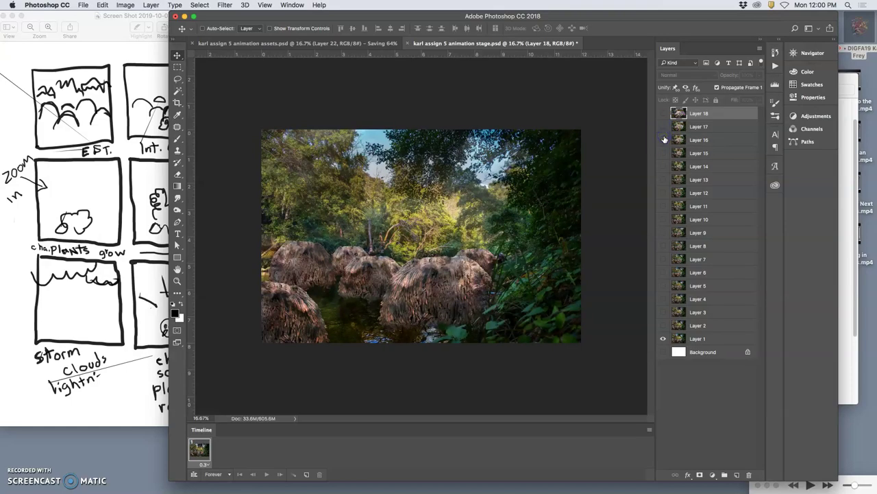
pyautogui.click(663, 153)
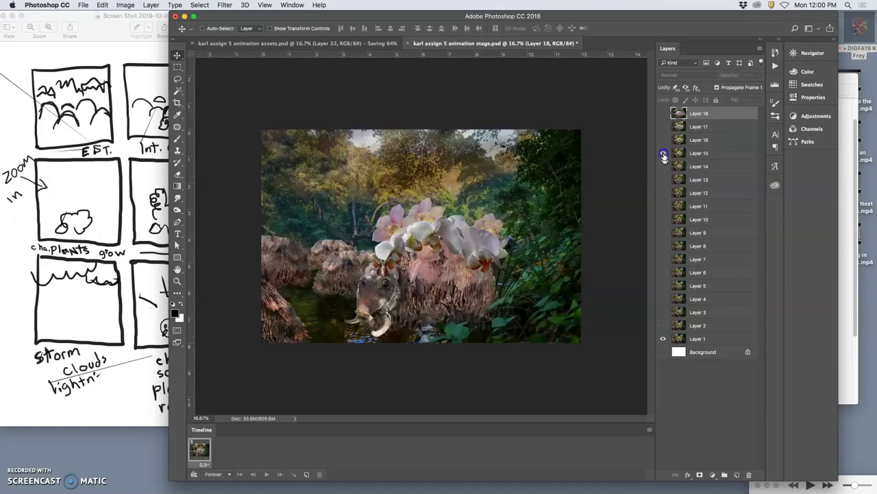
pyautogui.click(663, 166)
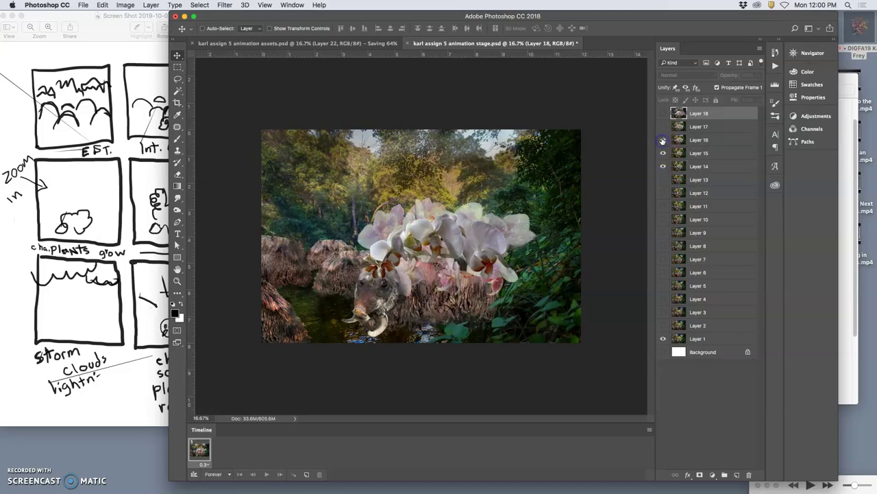
pyautogui.click(663, 152)
pyautogui.click(663, 152)
pyautogui.click(665, 141)
pyautogui.click(663, 126)
pyautogui.click(663, 113)
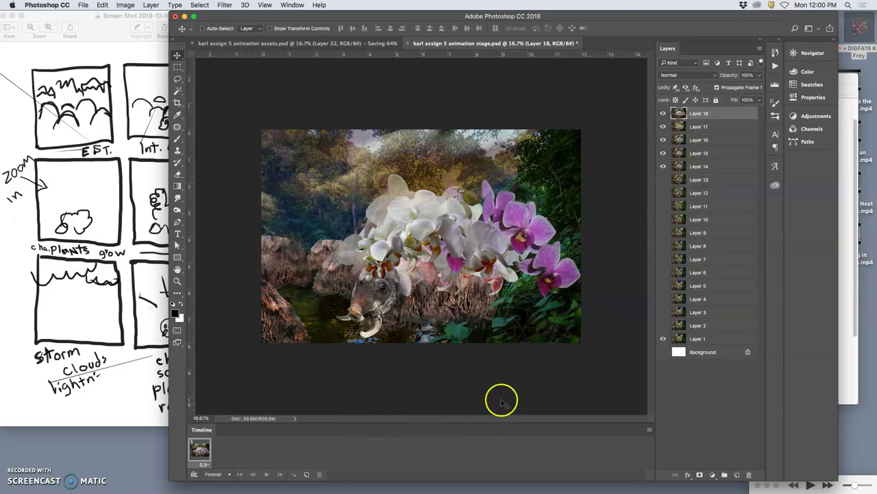
# Show Layer 13 and the lower frame layers, then hide every layer including Layer 1
pyautogui.click(663, 138)
pyautogui.click(663, 179)
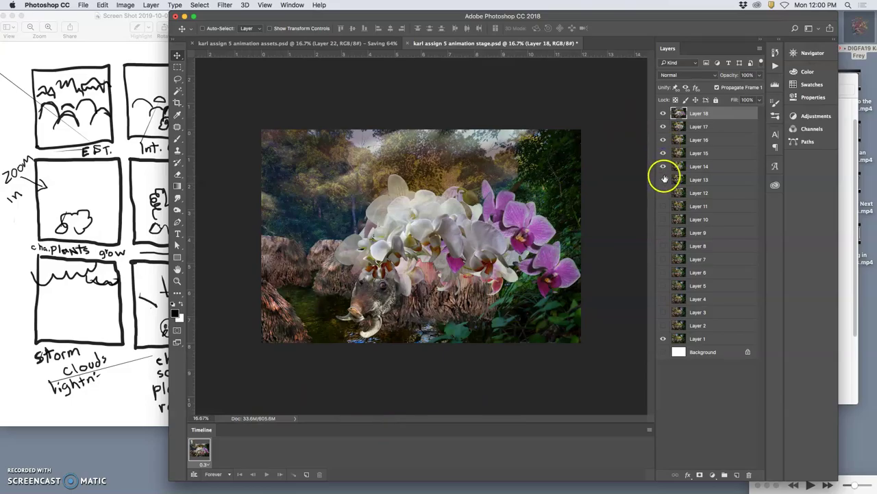
pyautogui.moveTo(661, 233); pyautogui.dragTo(661, 278)
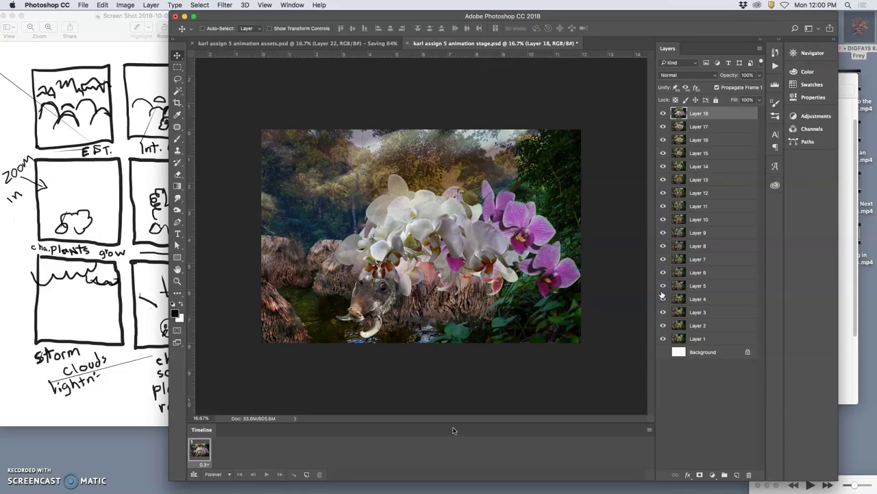
pyautogui.moveTo(662, 286); pyautogui.dragTo(663, 315)
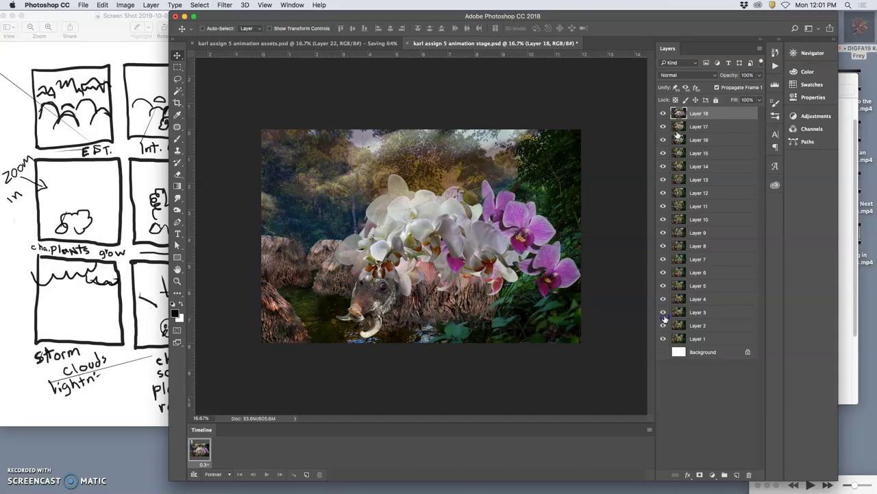
pyautogui.moveTo(663, 286); pyautogui.dragTo(663, 113)
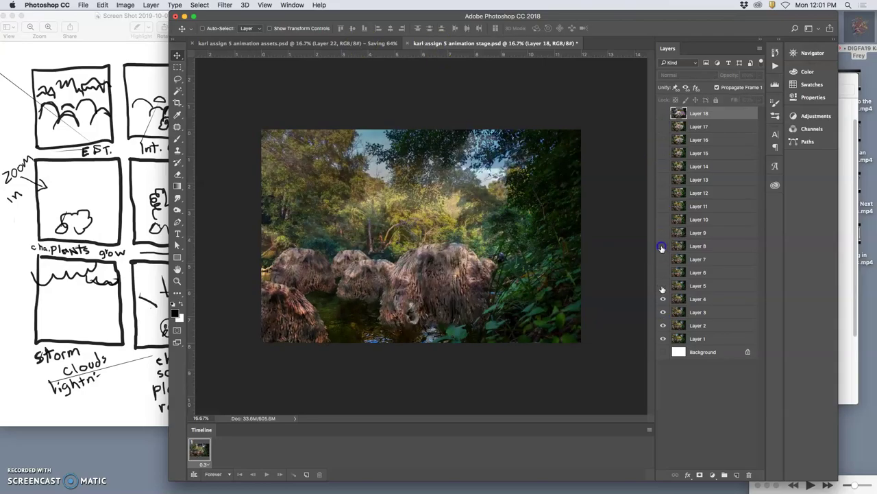
pyautogui.moveTo(663, 286); pyautogui.dragTo(664, 119)
pyautogui.click(663, 341)
pyautogui.click(663, 326)
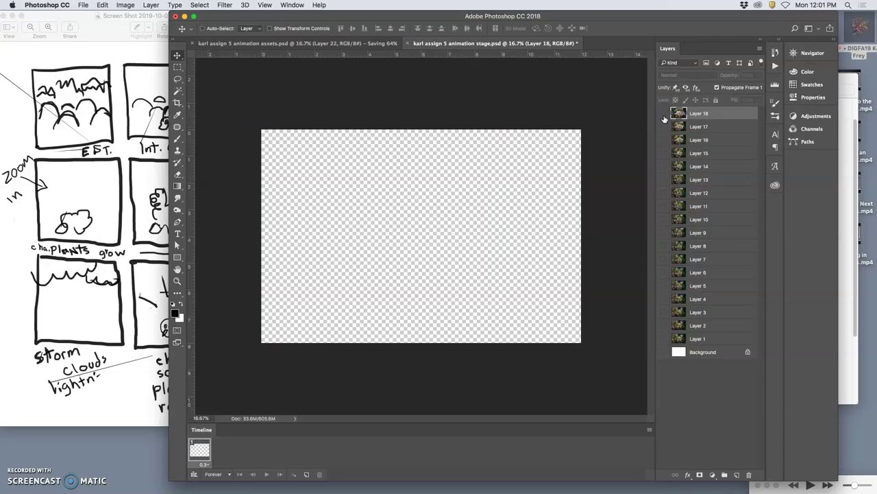
# Show Layer 18, expand EXTRA PLANT GROUP copy in the assets file, delete Layer 22, hide three orchid layers
pyautogui.click(663, 114)
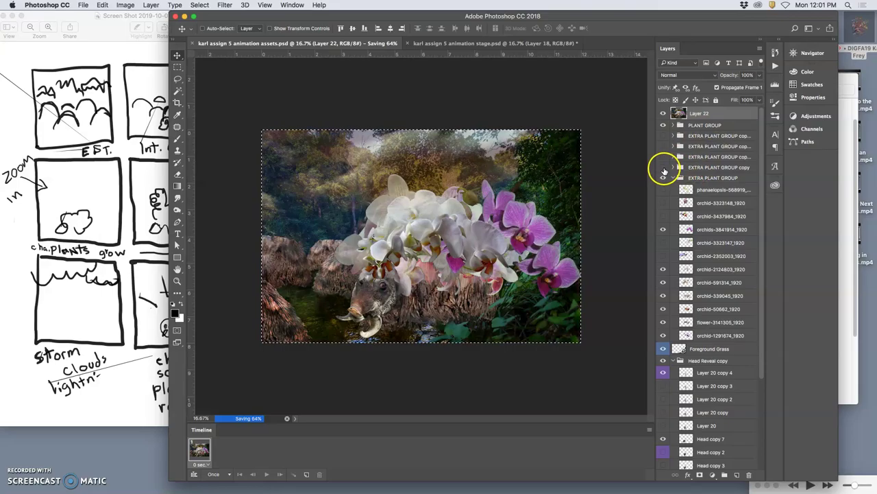
pyautogui.click(663, 172)
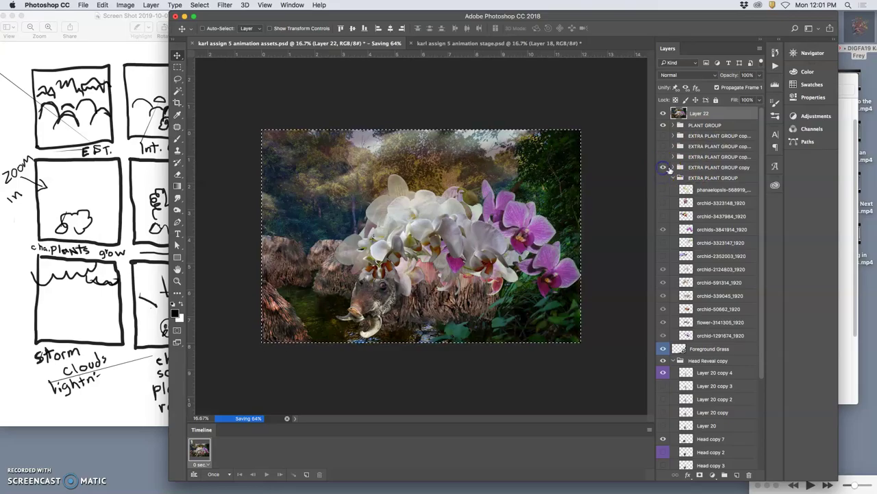
pyautogui.click(675, 168)
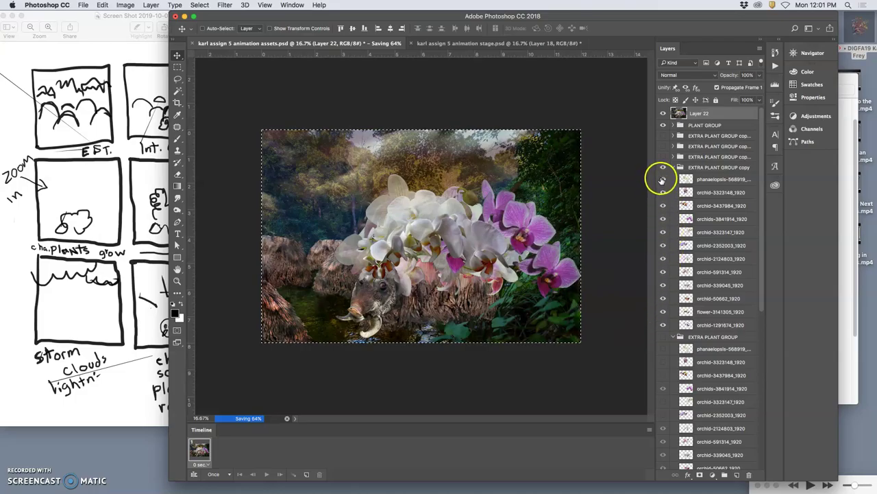
pyautogui.click(661, 179)
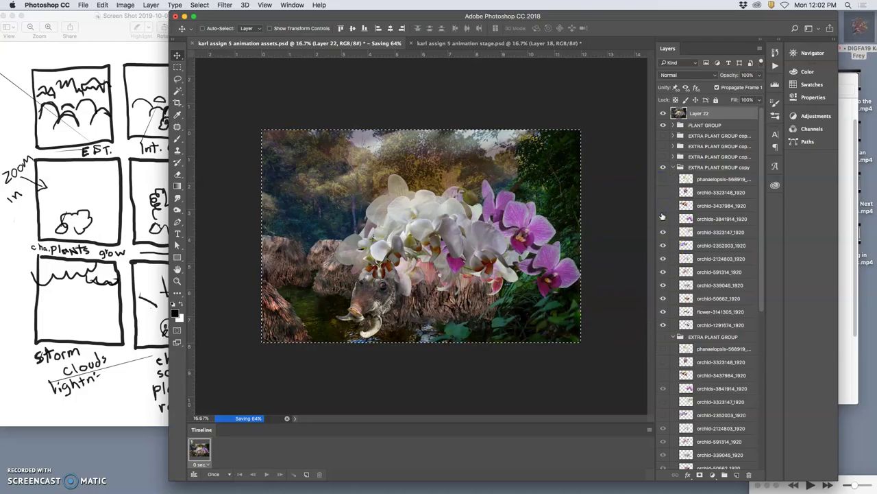
pyautogui.press('super+d')
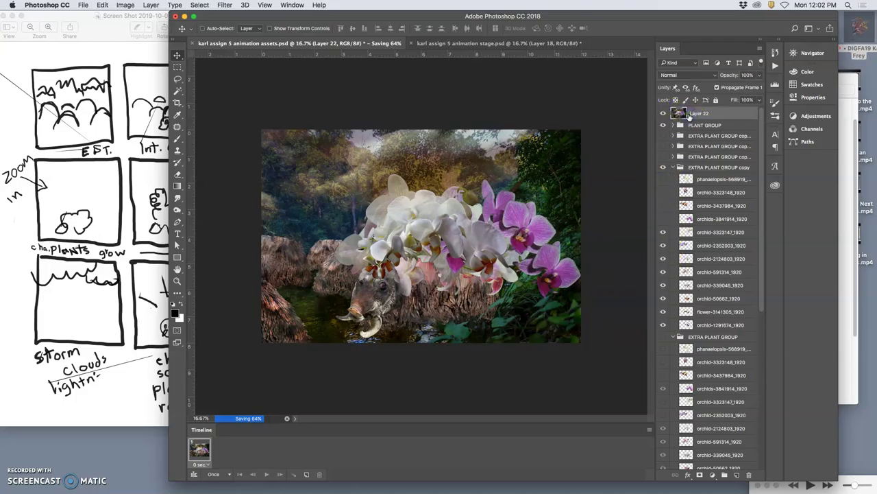
pyautogui.press('BackSpace')
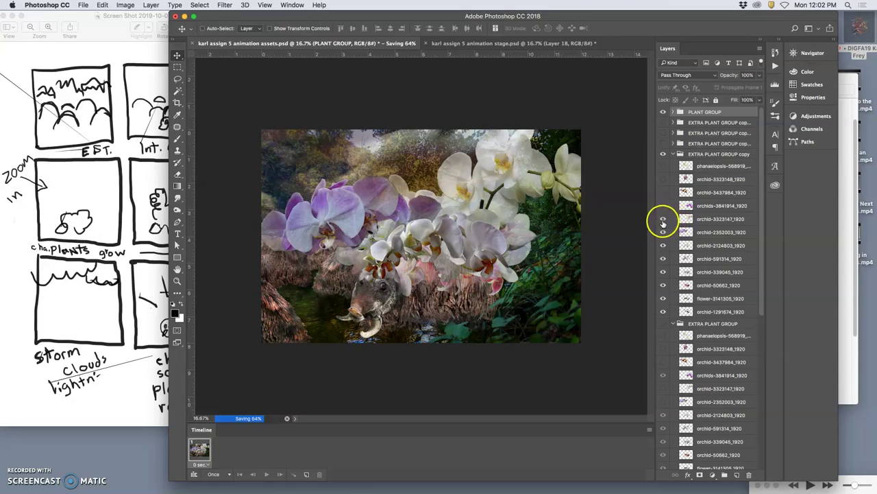
pyautogui.moveTo(663, 221); pyautogui.dragTo(664, 244)
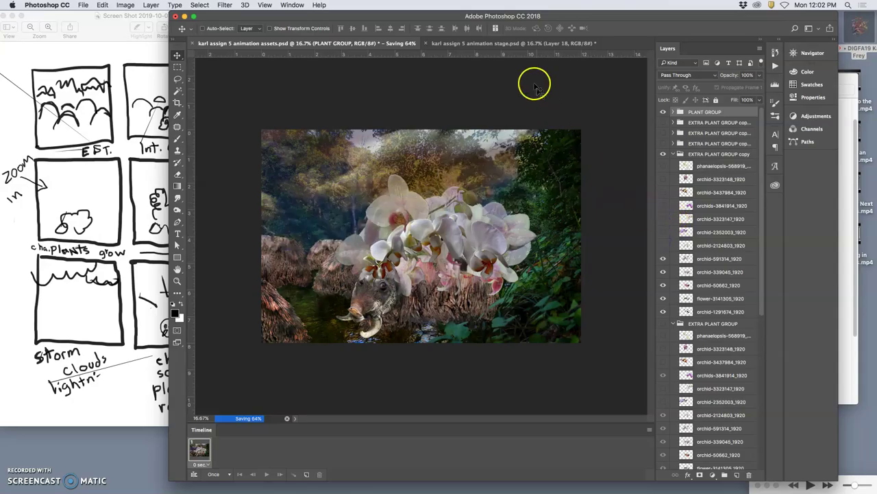
# Show the purple, magenta and spotted orchid layers, leaving the white orchids hidden
pyautogui.click(509, 42)
pyautogui.click(405, 44)
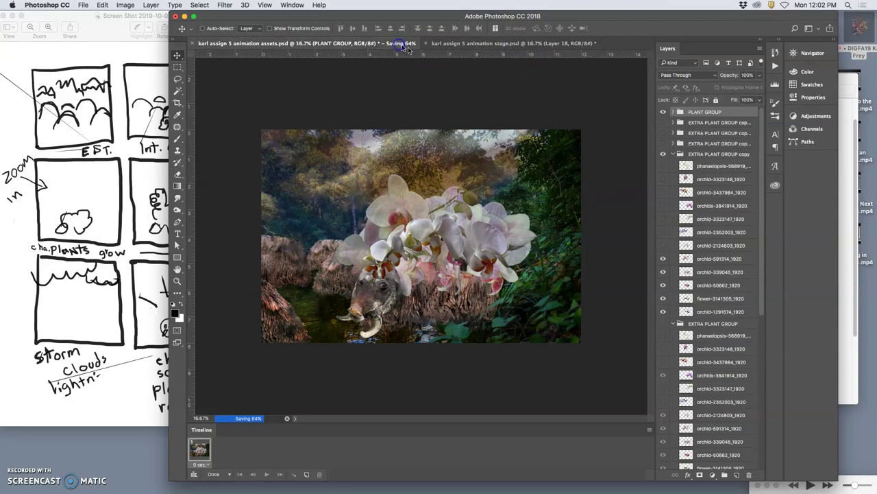
pyautogui.click(663, 233)
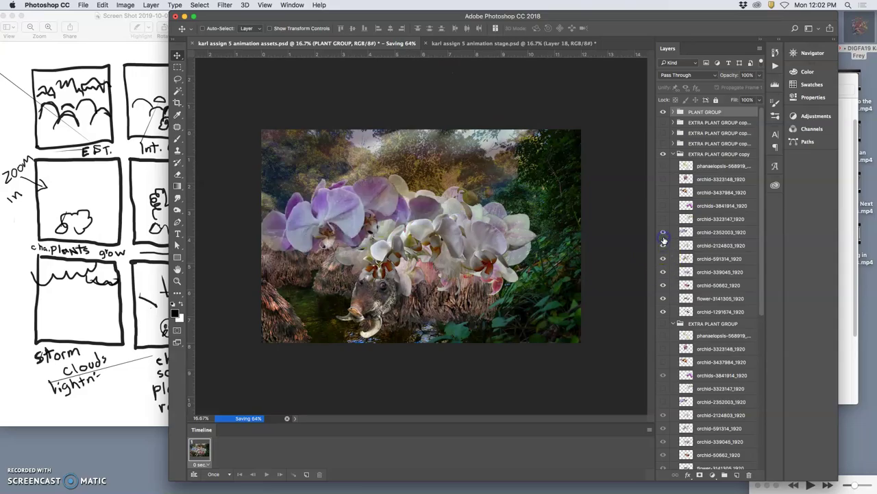
pyautogui.click(663, 219)
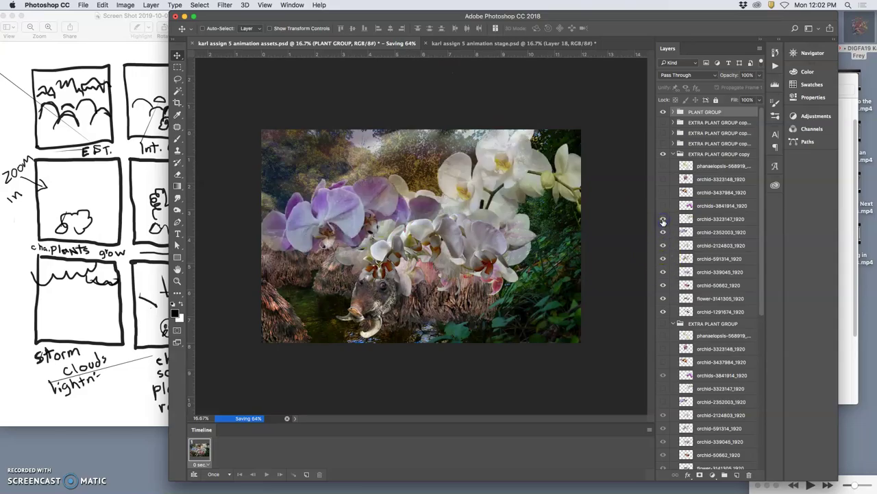
pyautogui.click(663, 219)
pyautogui.click(662, 207)
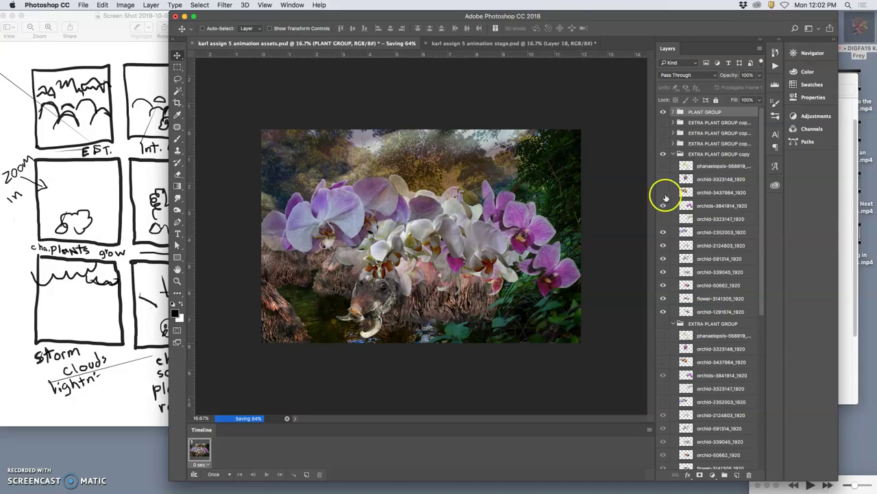
pyautogui.click(663, 192)
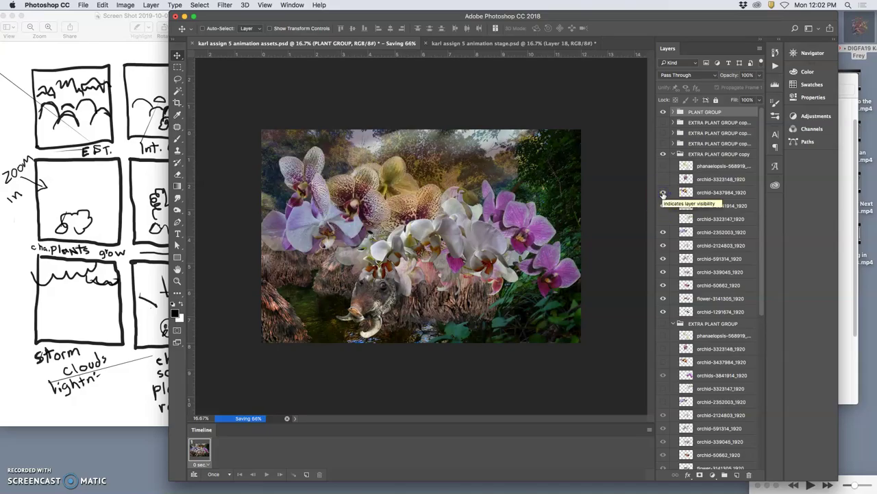
# Compare stage and assets files while toggling the purple and spotted orchid layers
pyautogui.click(513, 44)
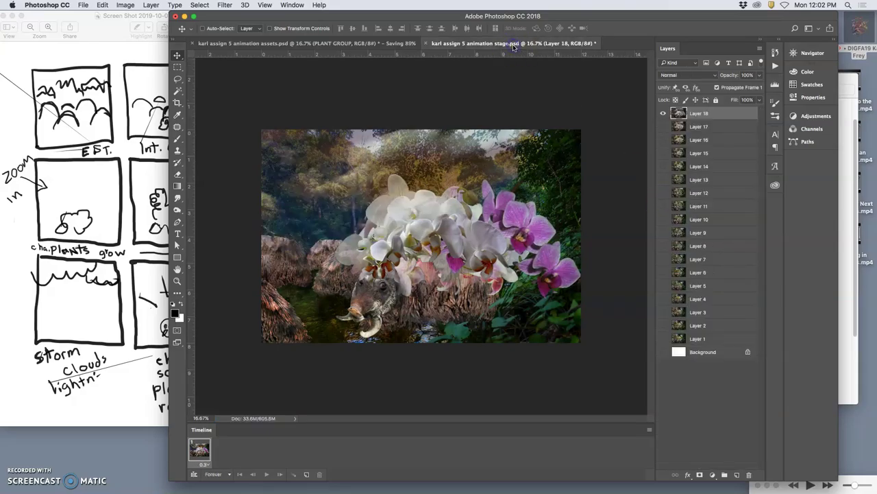
pyautogui.click(388, 45)
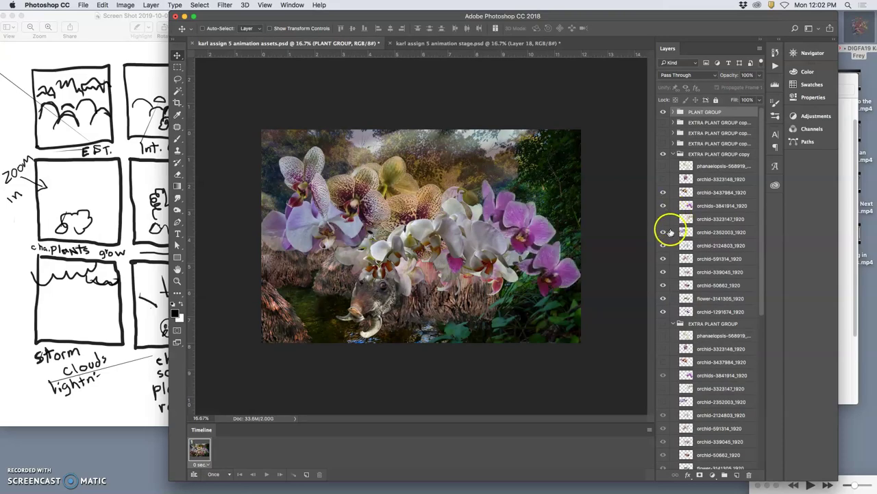
pyautogui.click(663, 232)
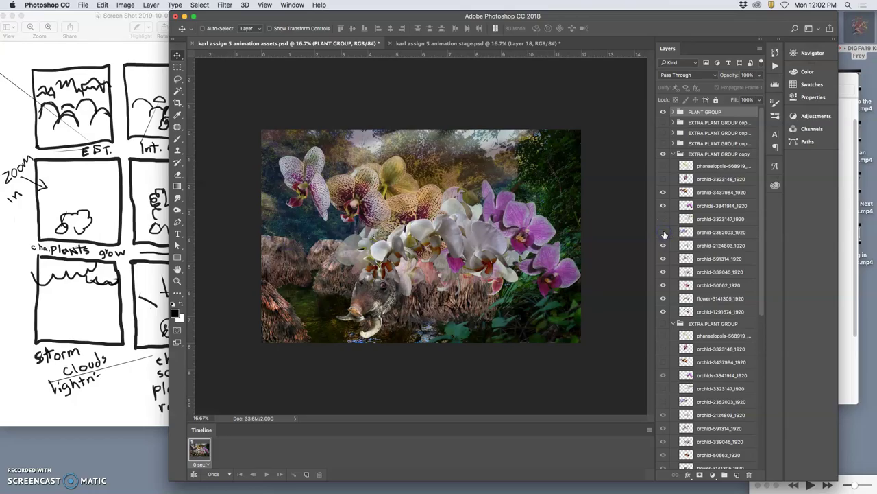
pyautogui.click(663, 192)
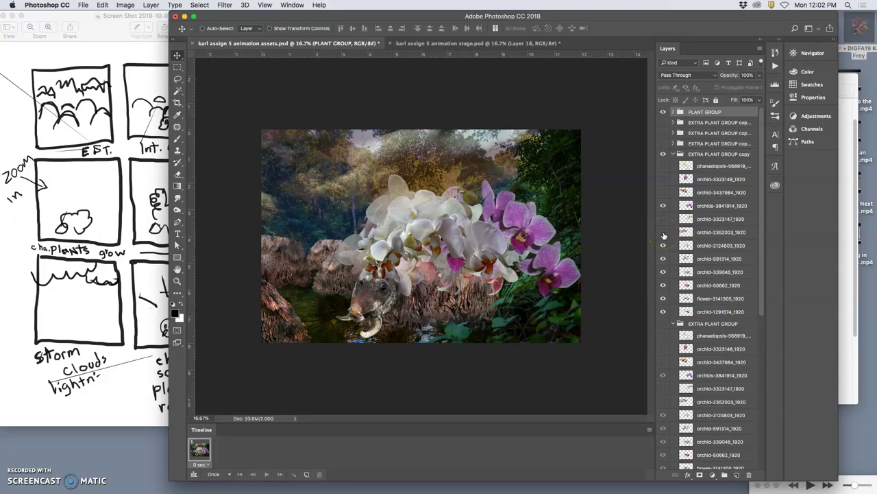
pyautogui.click(664, 233)
pyautogui.click(464, 44)
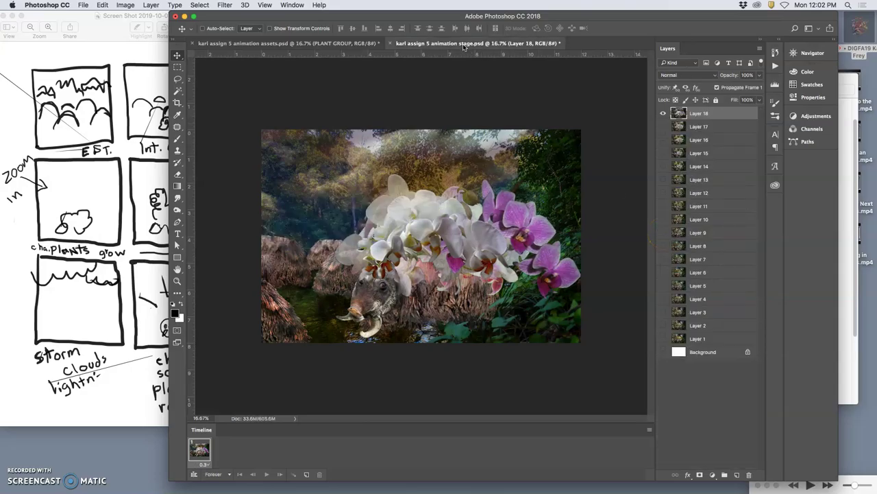
pyautogui.click(367, 44)
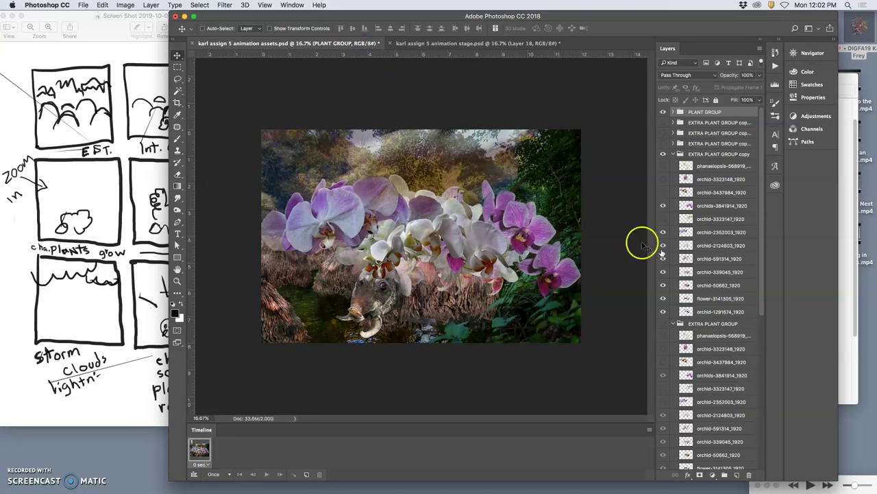
# Restore the spotted orchids, select orchid-3437984 with orchid-2352003, and start Free Transform
pyautogui.click(663, 192)
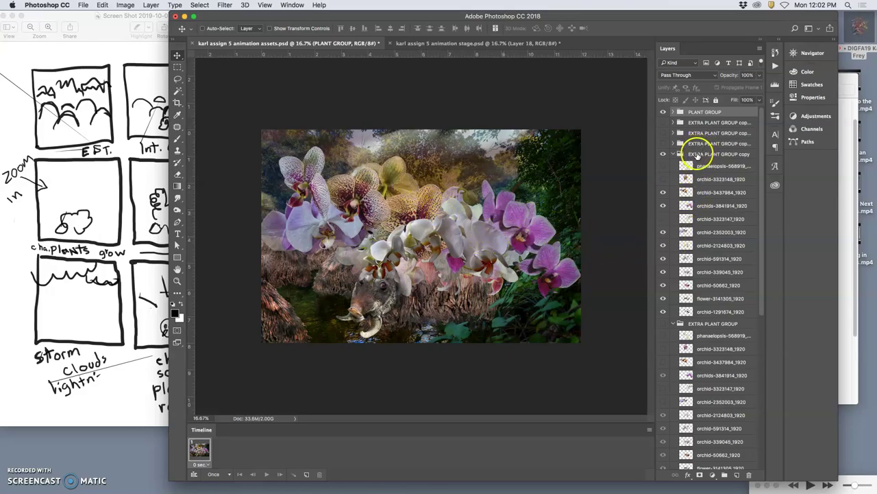
pyautogui.click(663, 193)
pyautogui.click(663, 206)
pyautogui.click(662, 206)
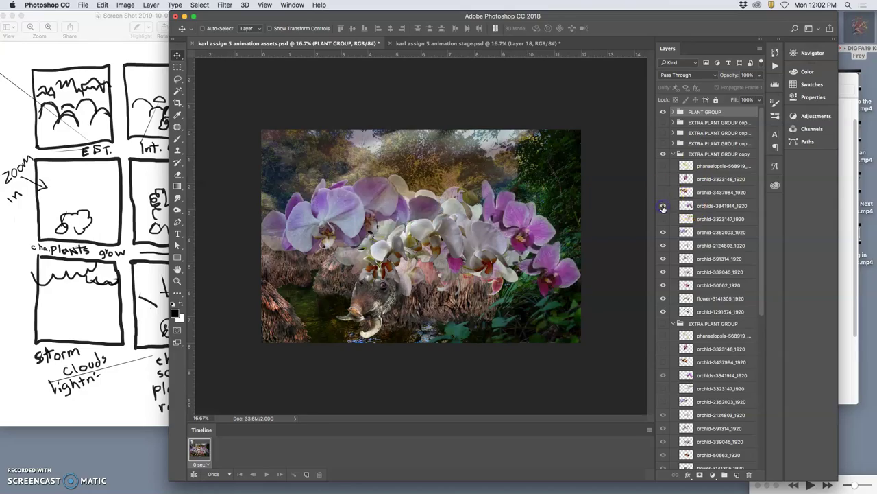
pyautogui.click(662, 193)
pyautogui.click(694, 196)
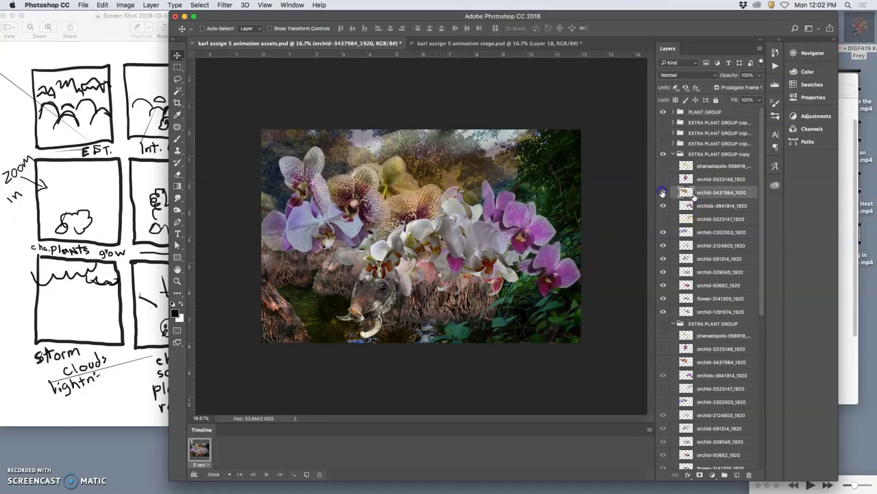
pyautogui.keyDown('super'); pyautogui.click(695, 231); pyautogui.keyUp('super')
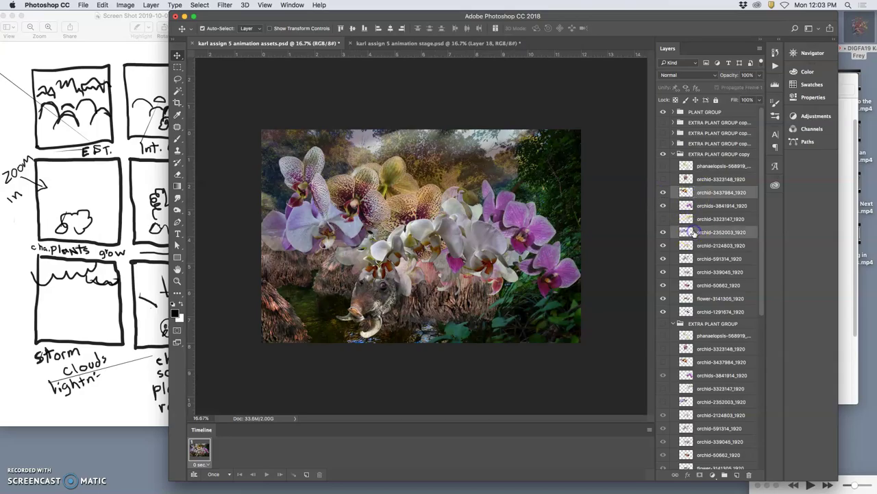
pyautogui.press('super+t')
# Skew the selected orchid layers' corners and slide them right over the white orchids, then commit
pyautogui.rightClick(334, 187)
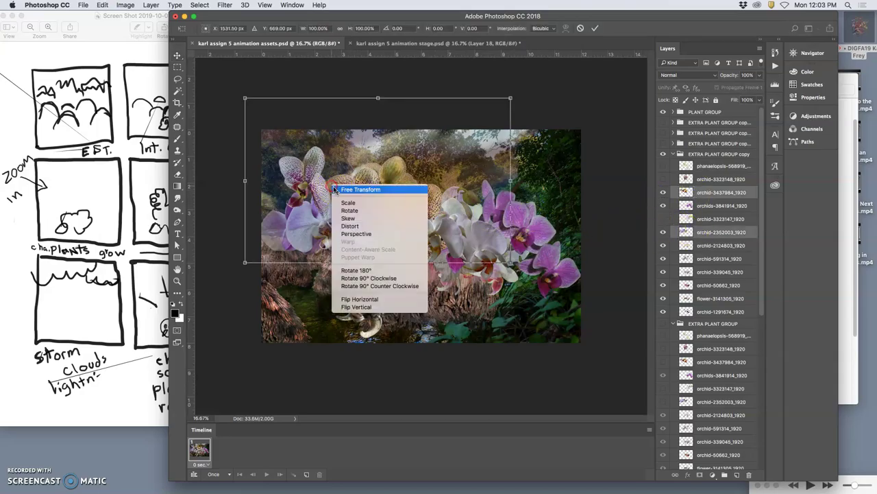
pyautogui.click(348, 219)
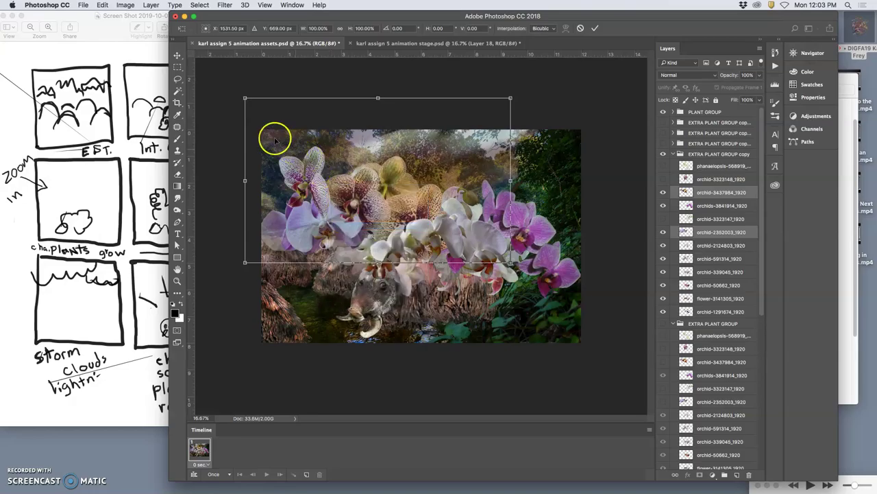
pyautogui.moveTo(259, 126); pyautogui.dragTo(272, 127)
pyautogui.click(335, 165)
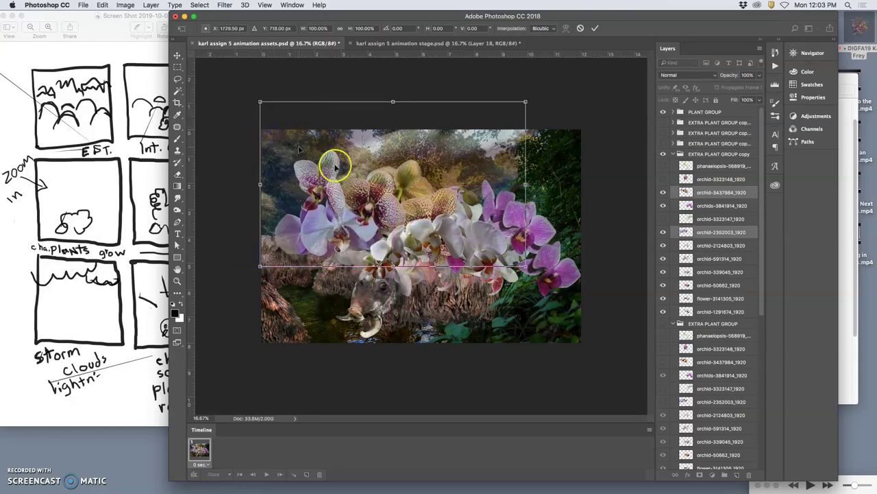
pyautogui.moveTo(499, 251); pyautogui.dragTo(482, 261)
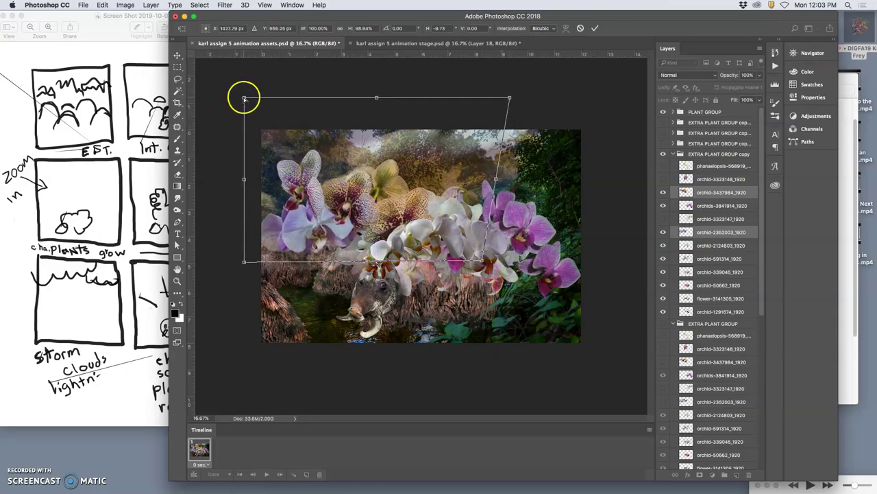
pyautogui.moveTo(244, 97); pyautogui.dragTo(262, 104)
pyautogui.moveTo(244, 261); pyautogui.dragTo(280, 261)
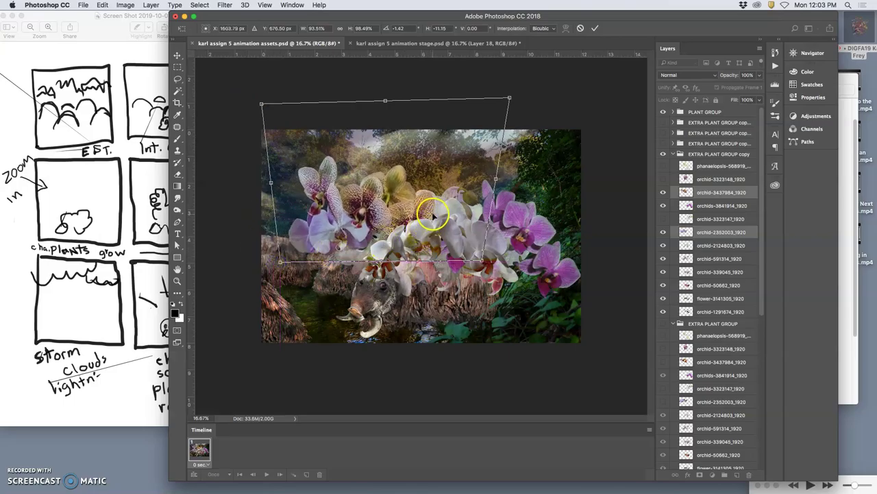
pyautogui.moveTo(433, 216); pyautogui.dragTo(444, 220)
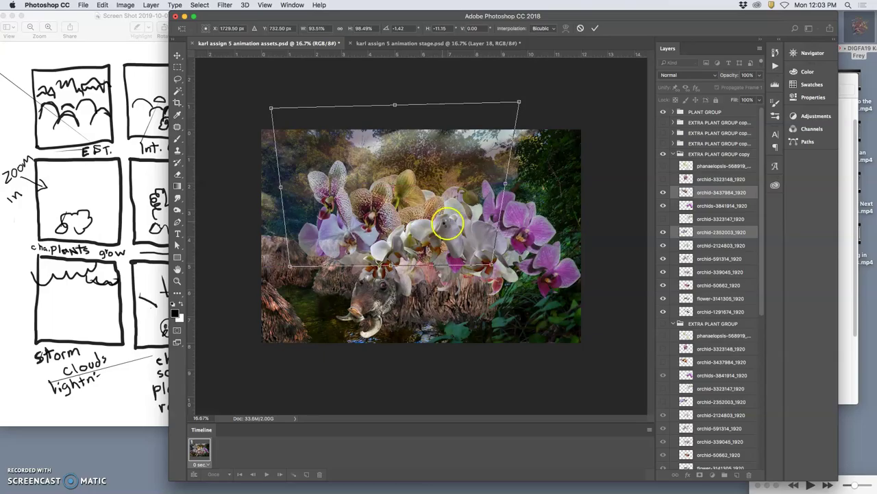
pyautogui.press('Return')
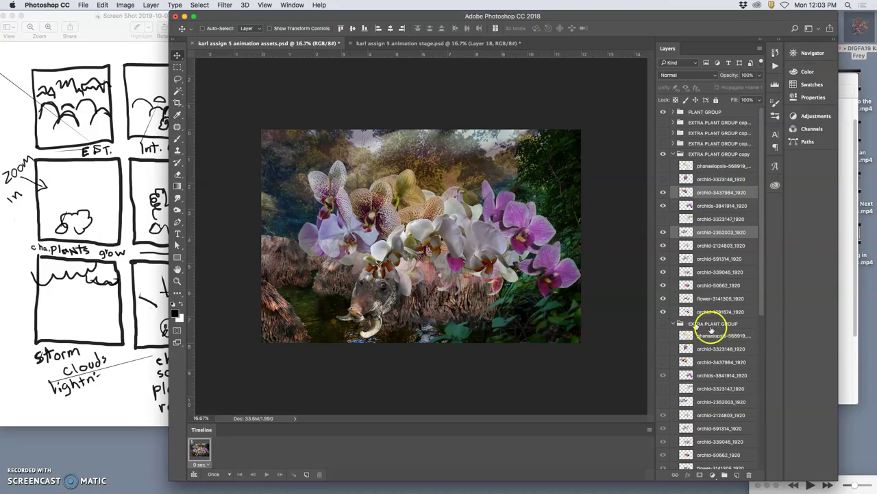
# Flip between the stage and assets files and dismiss the promotional popup
pyautogui.click(475, 44)
pyautogui.click(362, 44)
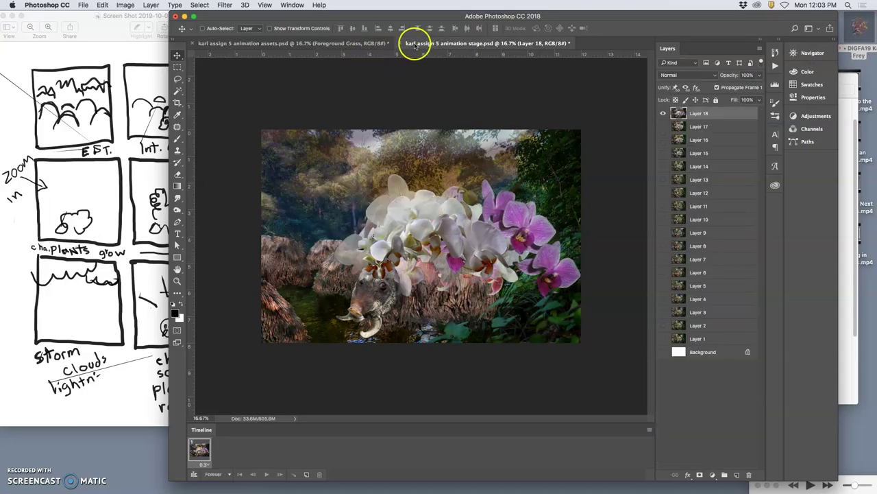
pyautogui.click(352, 43)
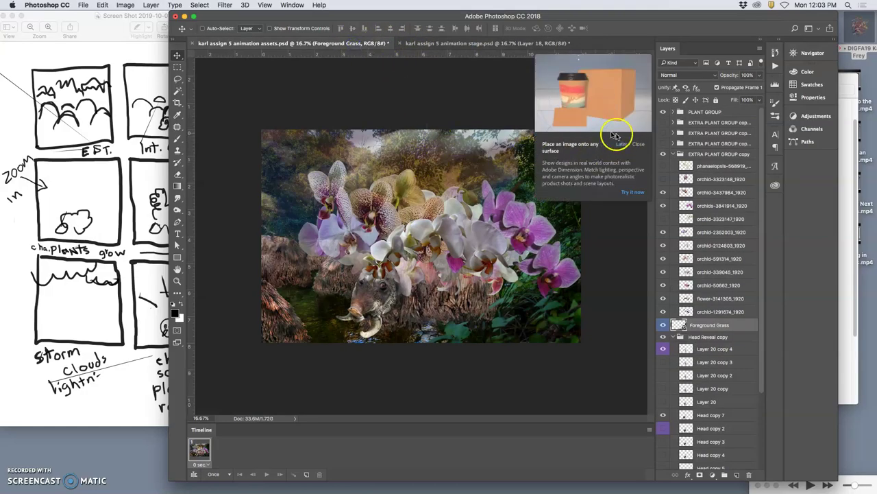
pyautogui.click(638, 144)
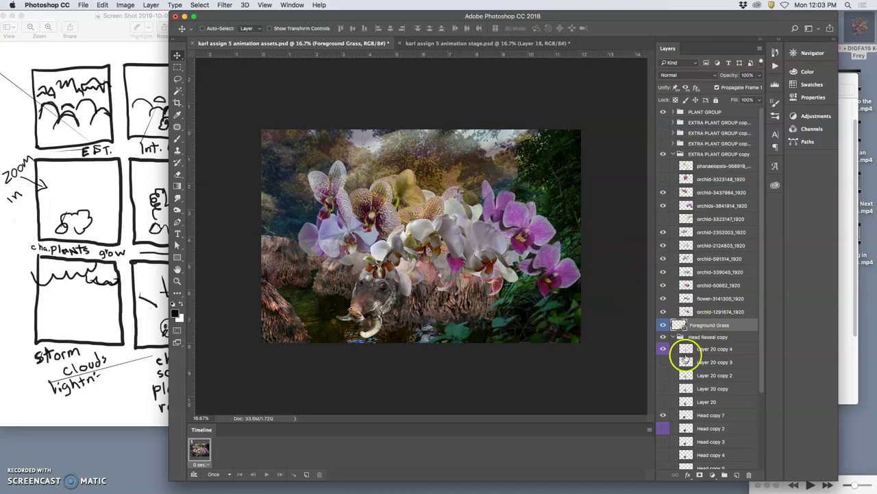
# Rotate the Head copy 7 boar-head layer by about 3 degrees with Free Transform
pyautogui.click(689, 415)
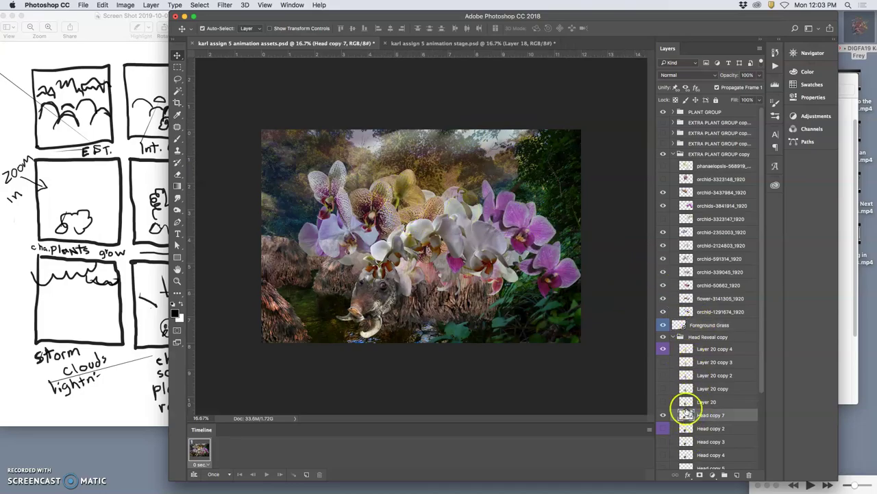
pyautogui.press('super+t')
pyautogui.moveTo(423, 256); pyautogui.dragTo(421, 254)
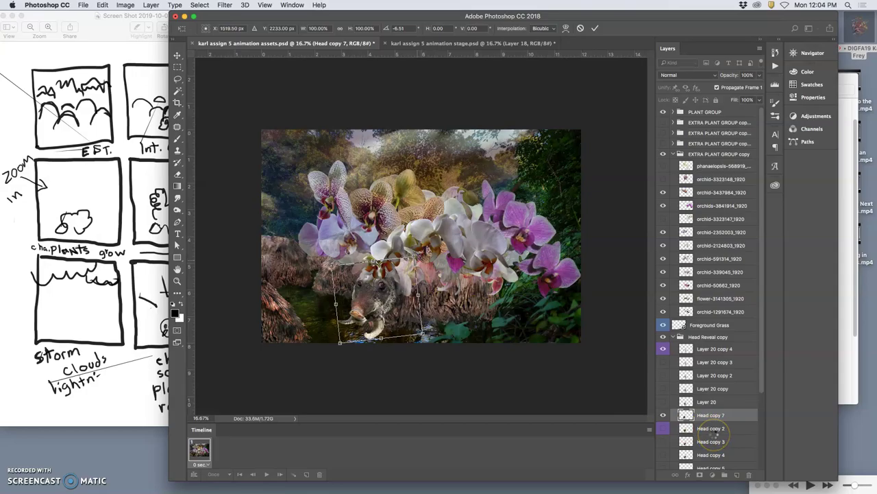
pyautogui.press('Return')
# Raise the Soft Light Layer 4 copy sky overlay to about 30% opacity
pyautogui.scroll(-5, 713, 434)
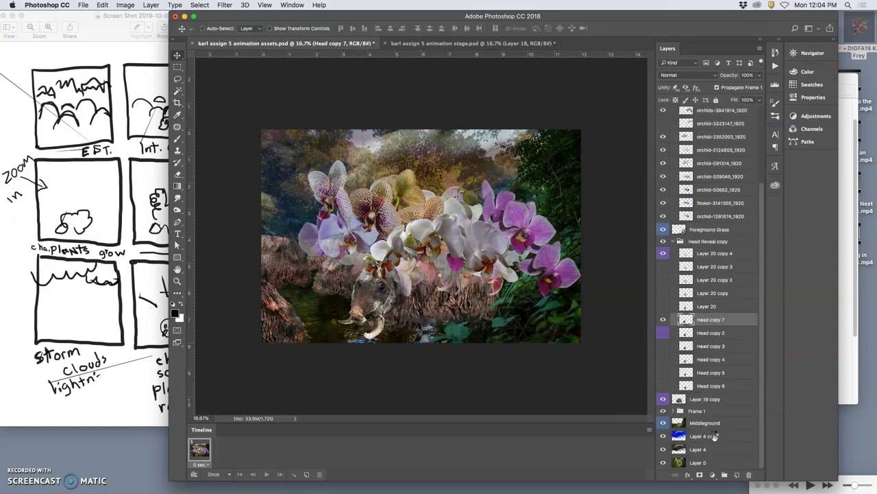
pyautogui.click(711, 437)
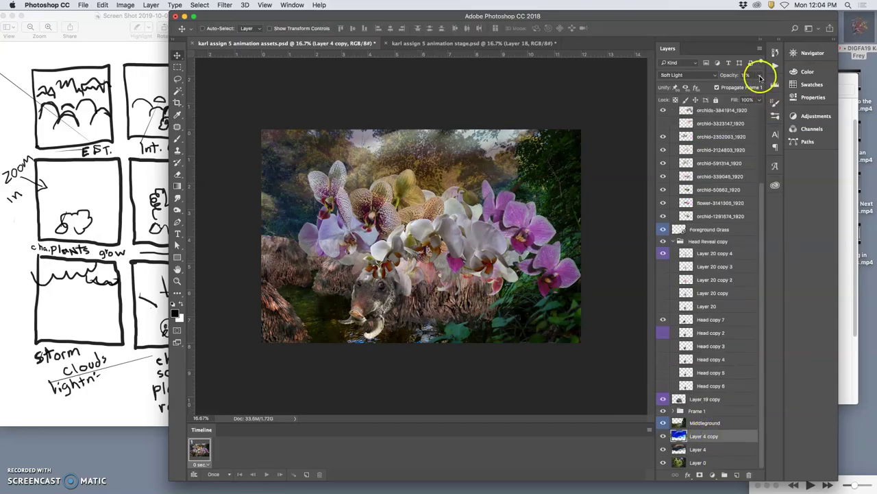
pyautogui.click(759, 76)
pyautogui.moveTo(737, 85); pyautogui.dragTo(730, 87)
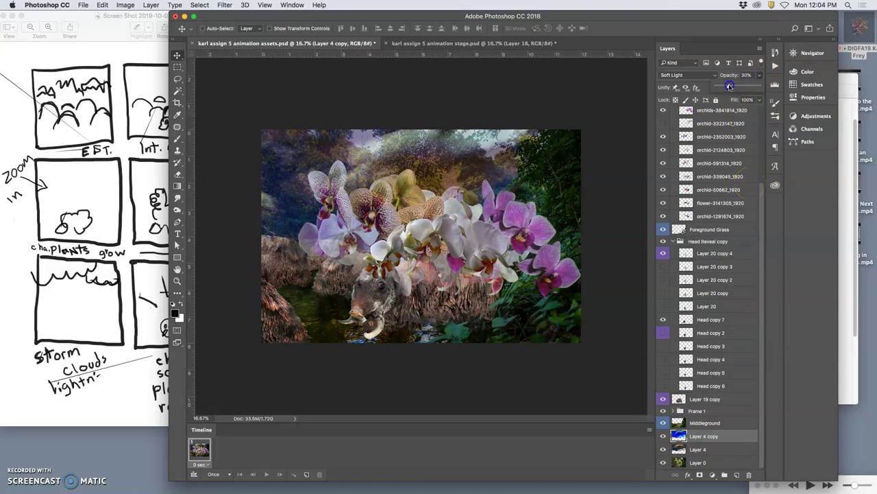
# Nudge Layer 4 slightly across the canvas and compare the sky against the stage document
pyautogui.click(706, 448)
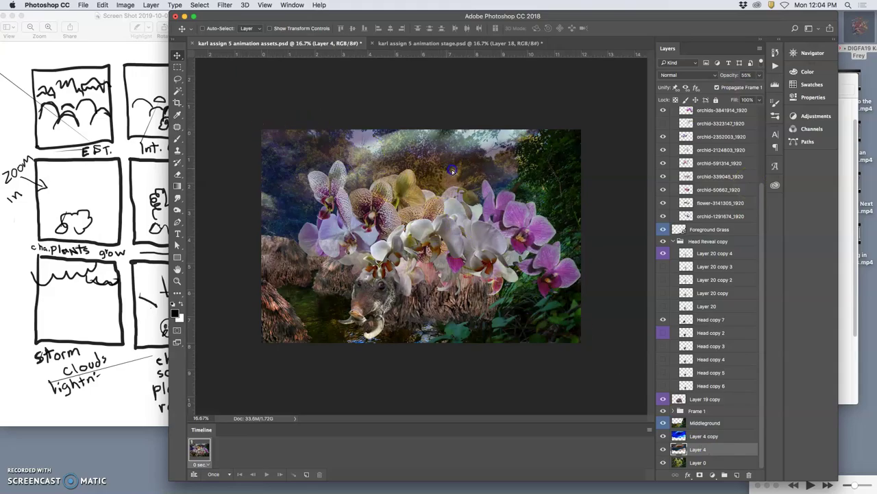
pyautogui.moveTo(452, 169); pyautogui.dragTo(484, 173)
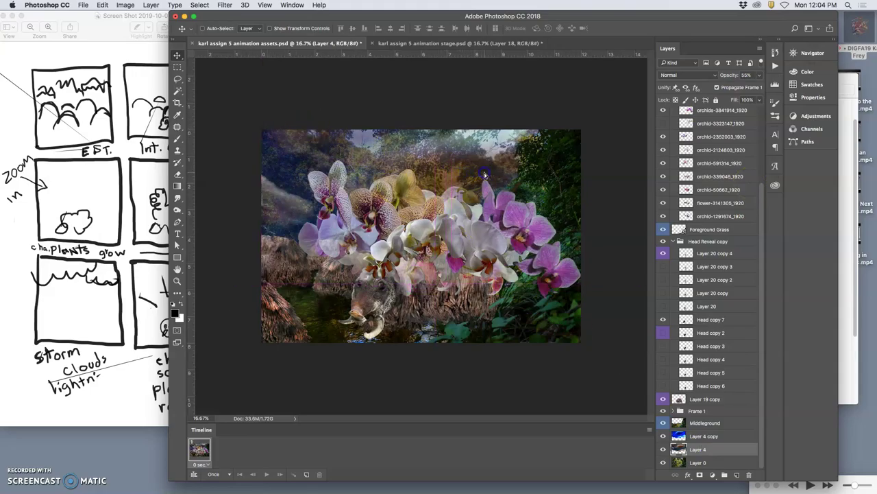
pyautogui.click(473, 45)
pyautogui.click(348, 44)
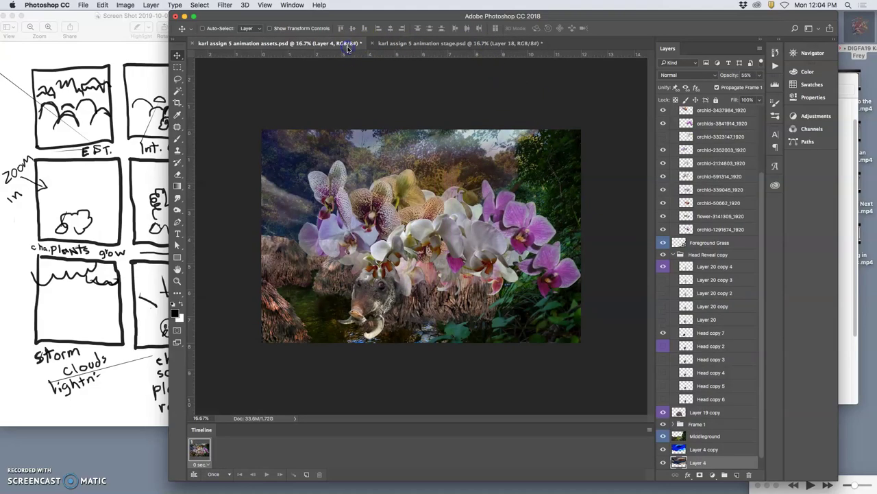
pyautogui.click(397, 44)
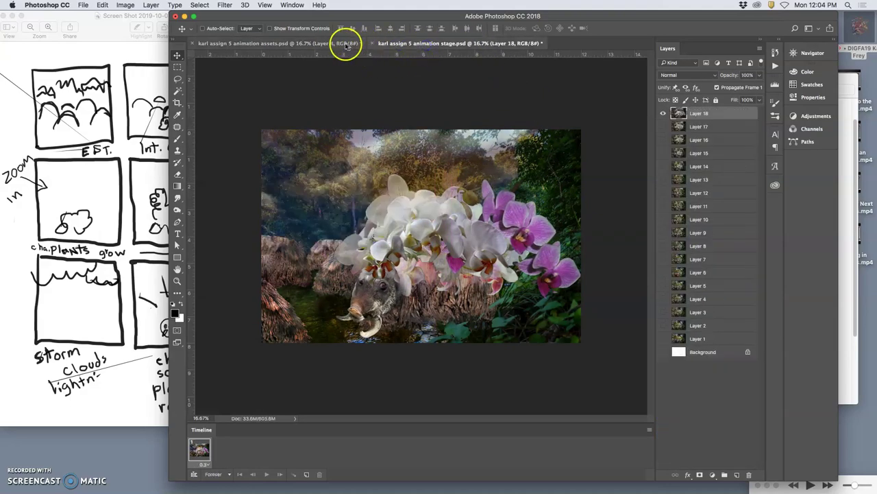
pyautogui.click(342, 44)
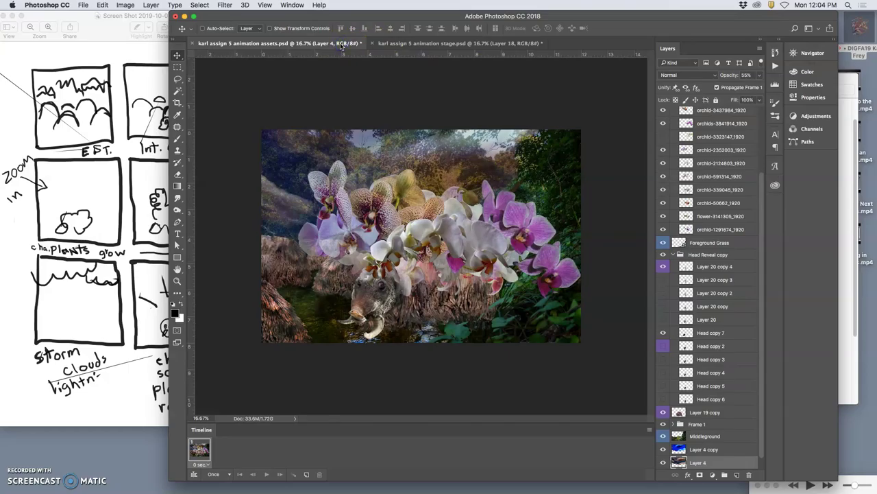
pyautogui.click(398, 43)
pyautogui.click(339, 44)
# Fade the spotted orchid-3437984_1920 layer to partial opacity
pyautogui.scroll(3, 713, 206)
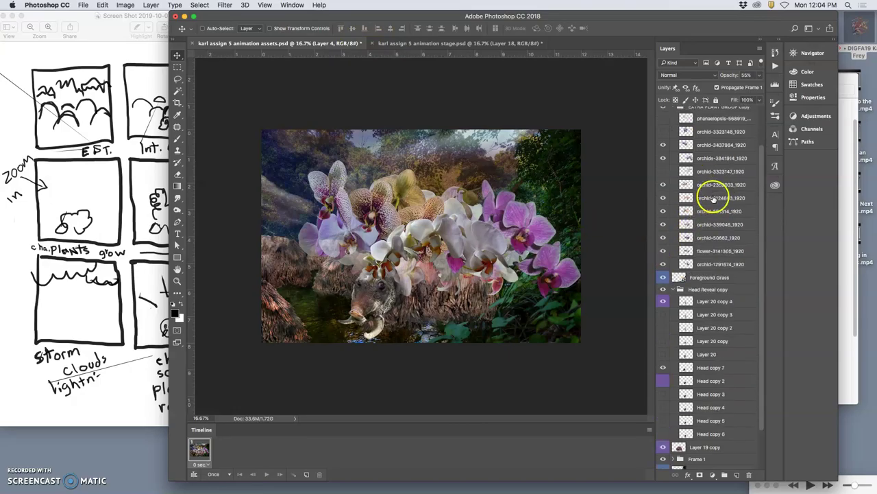
pyautogui.click(700, 192)
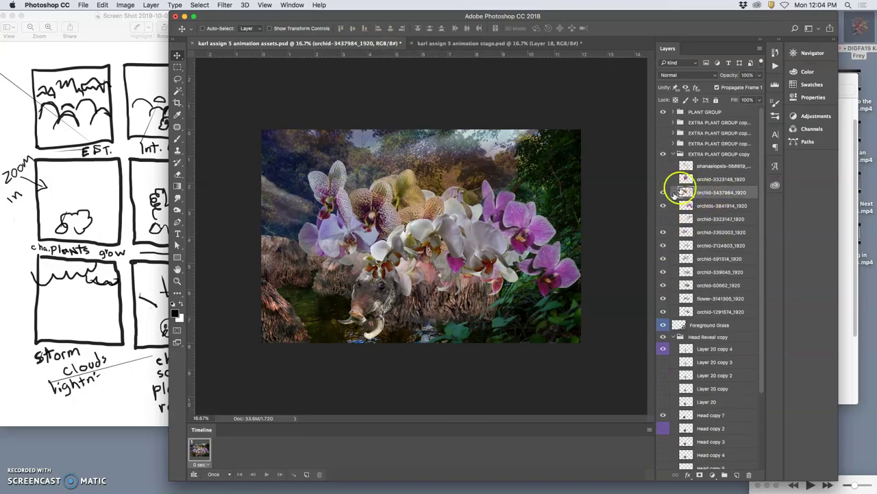
pyautogui.click(758, 76)
pyautogui.moveTo(746, 87); pyautogui.dragTo(746, 87)
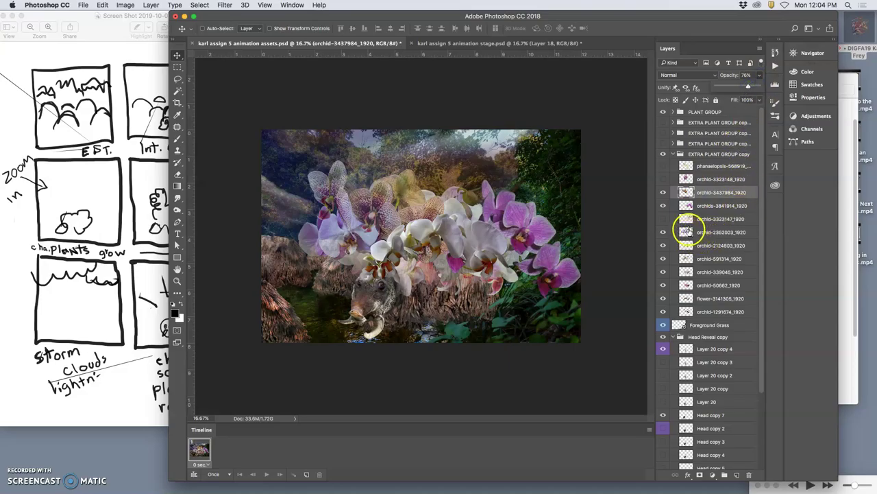
# Toggle the orchids-3841914_1920 and orchid-2352003_1920 layers off and on to compare them
pyautogui.click(663, 205)
pyautogui.click(662, 207)
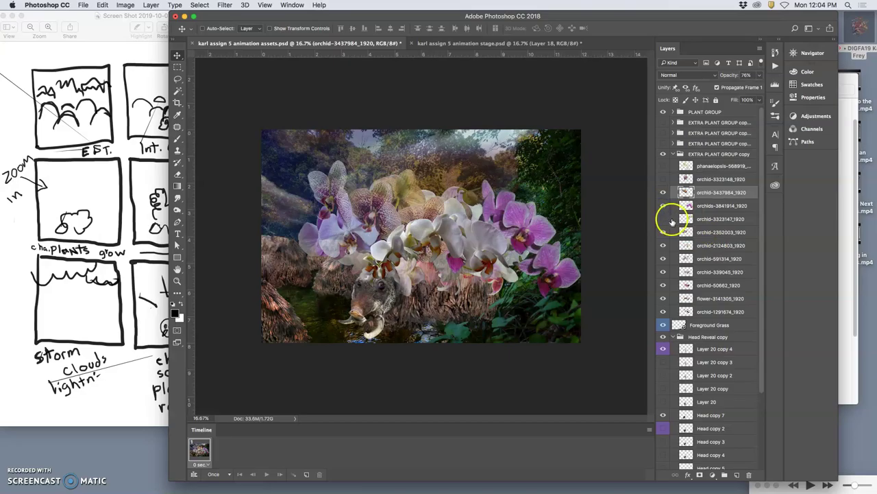
pyautogui.click(663, 231)
pyautogui.click(663, 232)
# Set the white orchid-2352003_1920 layer's opacity to 92%
pyautogui.click(711, 233)
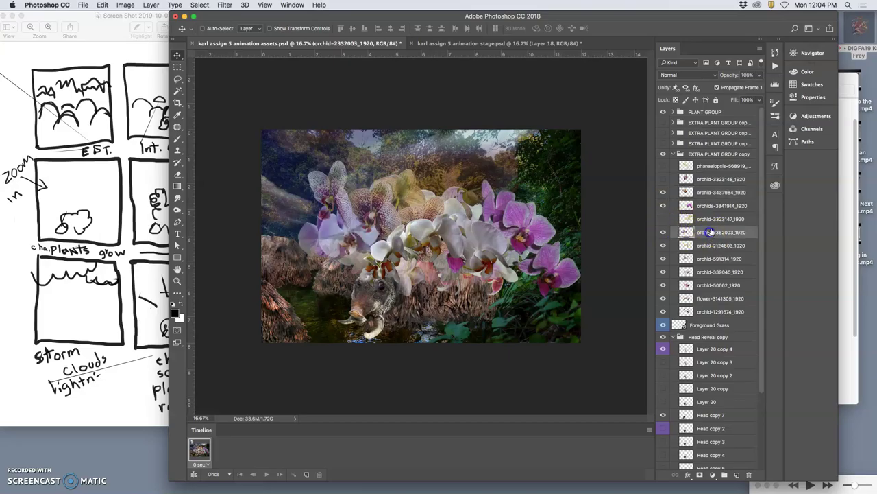
pyautogui.click(758, 75)
pyautogui.moveTo(757, 86); pyautogui.dragTo(751, 87)
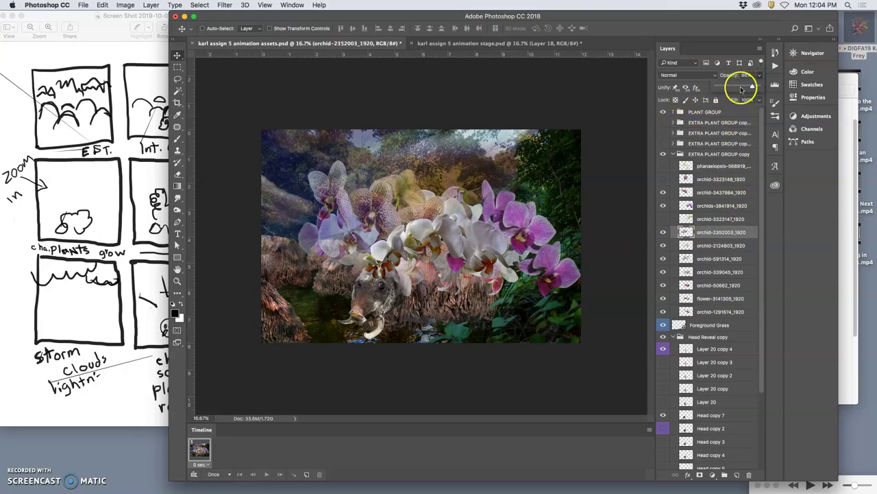
pyautogui.moveTo(752, 89); pyautogui.dragTo(756, 88)
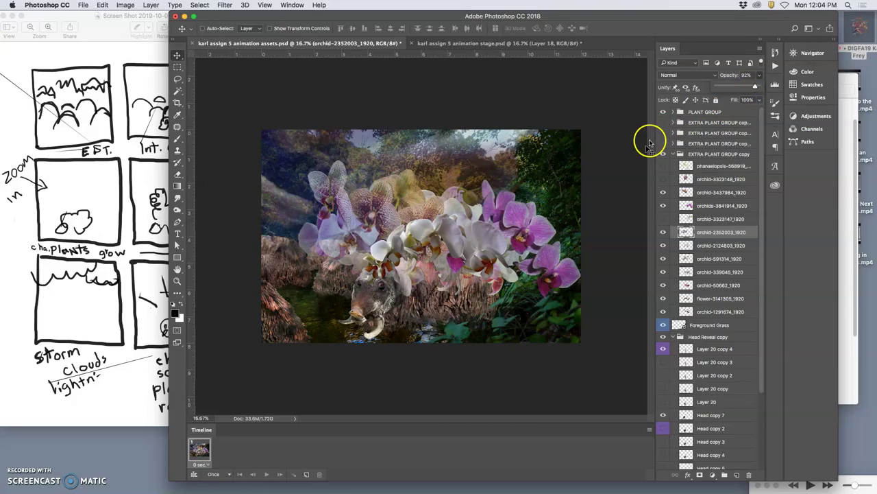
# Lower Layer 4 copy's opacity to 23% and compare it with the stage document
pyautogui.scroll(-5, 709, 411)
pyautogui.click(705, 434)
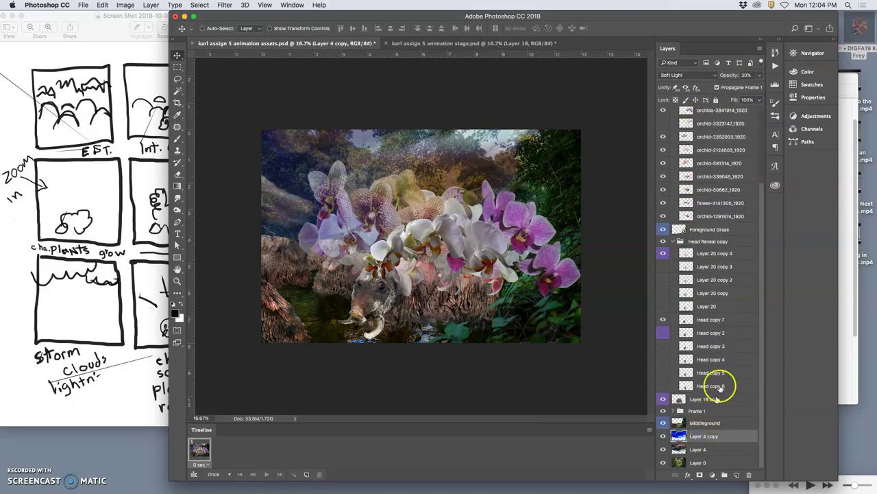
pyautogui.moveTo(730, 87); pyautogui.dragTo(727, 87)
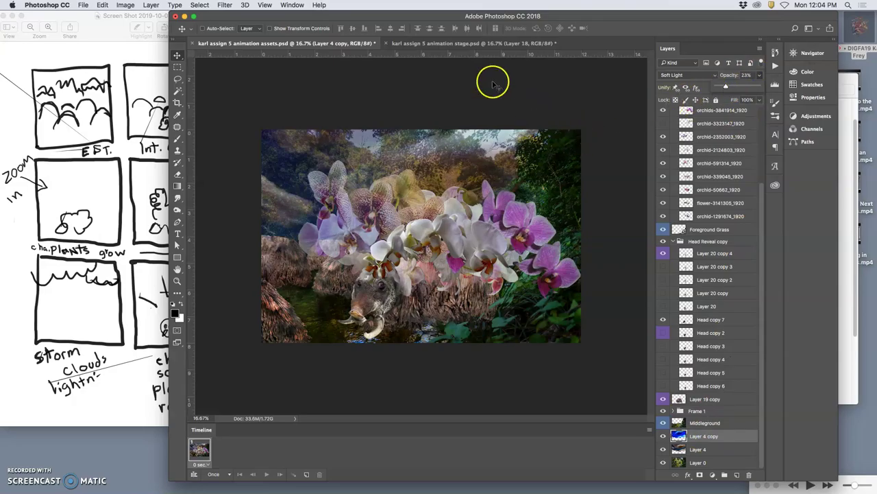
pyautogui.click(470, 42)
pyautogui.click(347, 45)
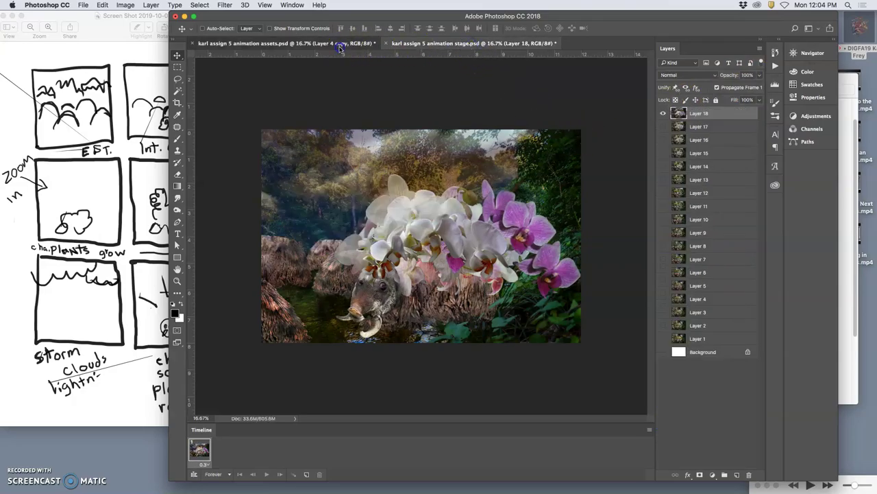
pyautogui.click(412, 44)
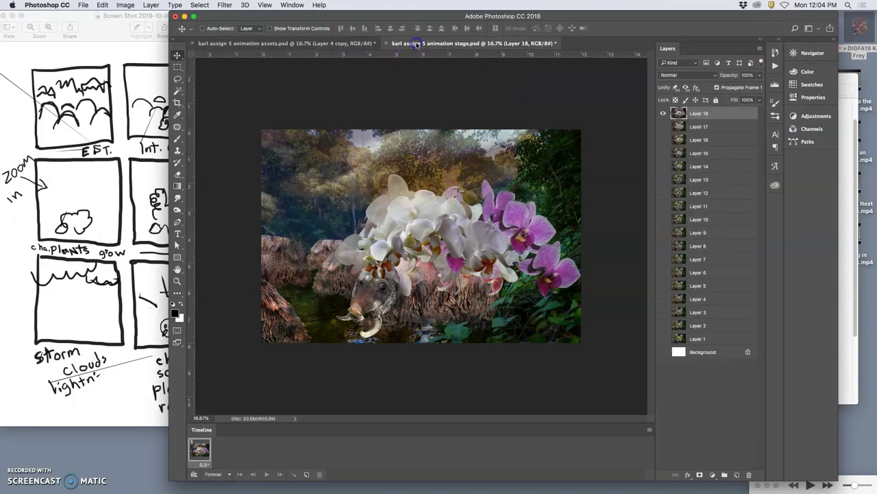
pyautogui.click(361, 43)
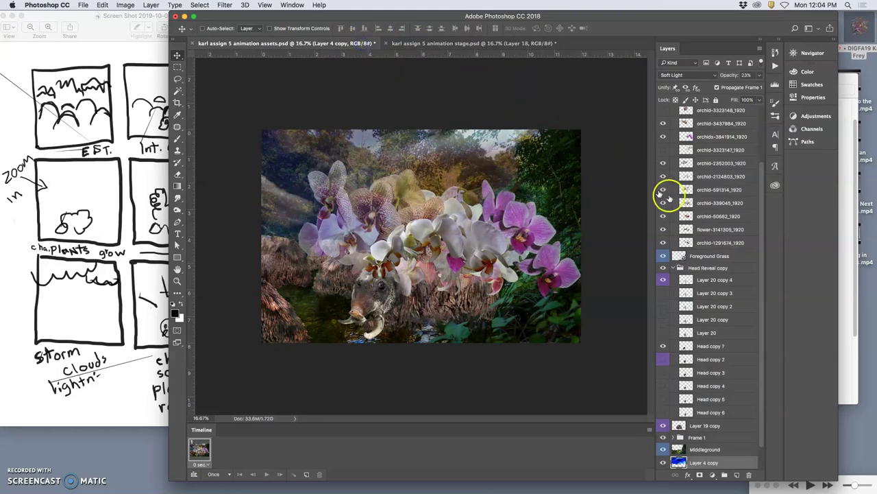
# Hide the orchid-2352003_1920 layer, compare with the stage file, and select Layer 4
pyautogui.click(663, 164)
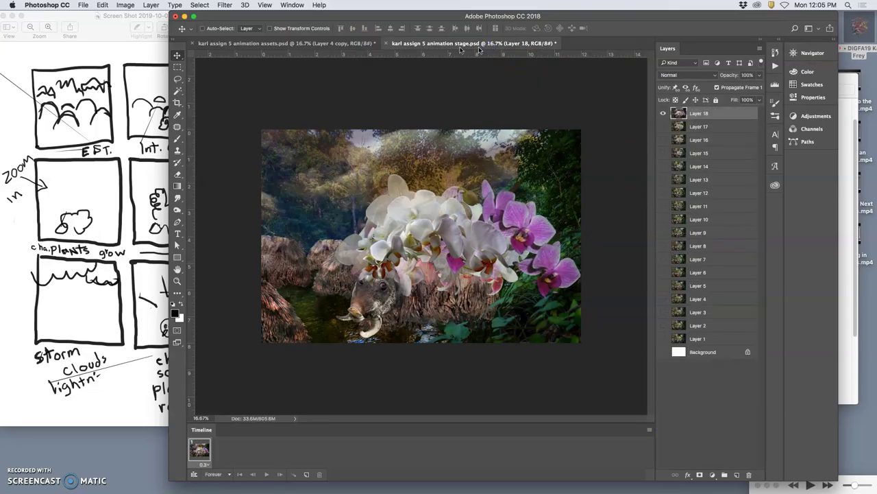
pyautogui.click(355, 43)
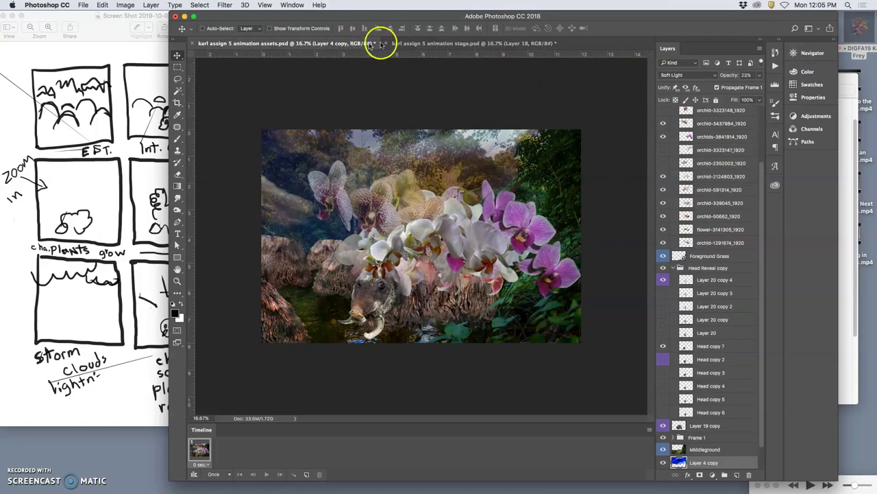
pyautogui.click(414, 45)
pyautogui.click(356, 44)
pyautogui.scroll(-2, 703, 449)
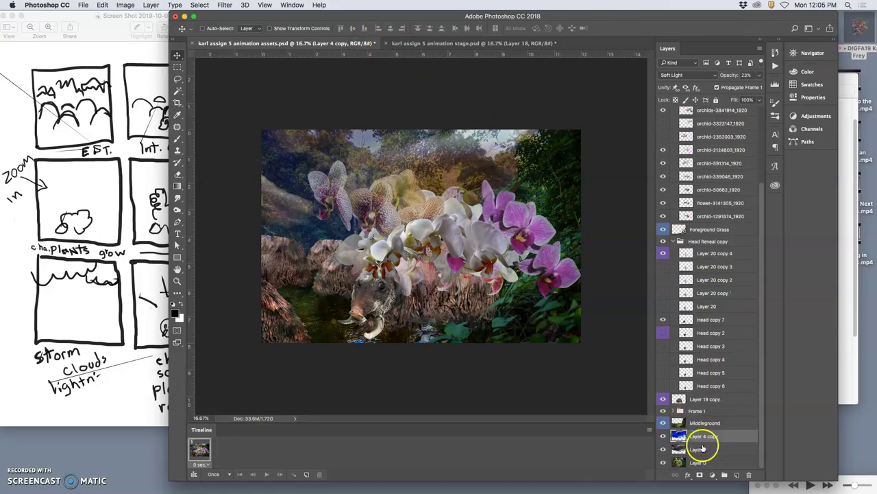
pyautogui.click(694, 449)
# Move Layer 4's sky image to a new position and compare it with the stage document
pyautogui.moveTo(286, 128); pyautogui.dragTo(253, 133)
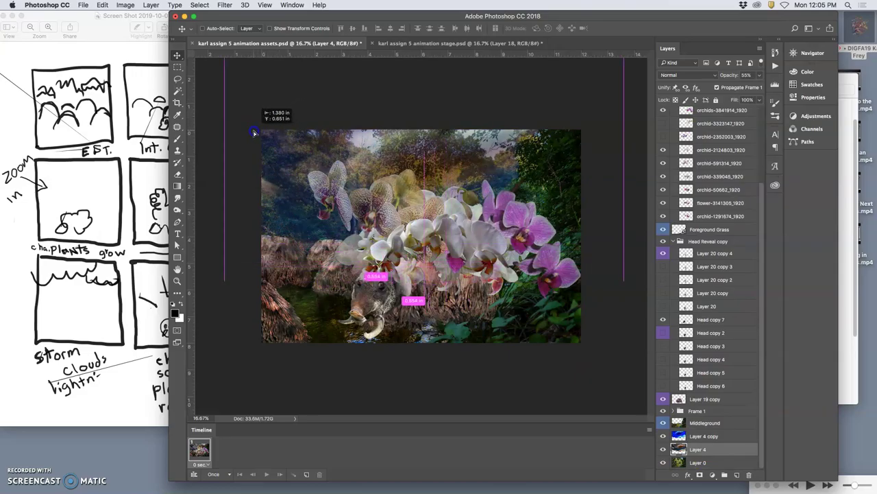
pyautogui.moveTo(421, 43); pyautogui.dragTo(423, 43)
pyautogui.click(423, 43)
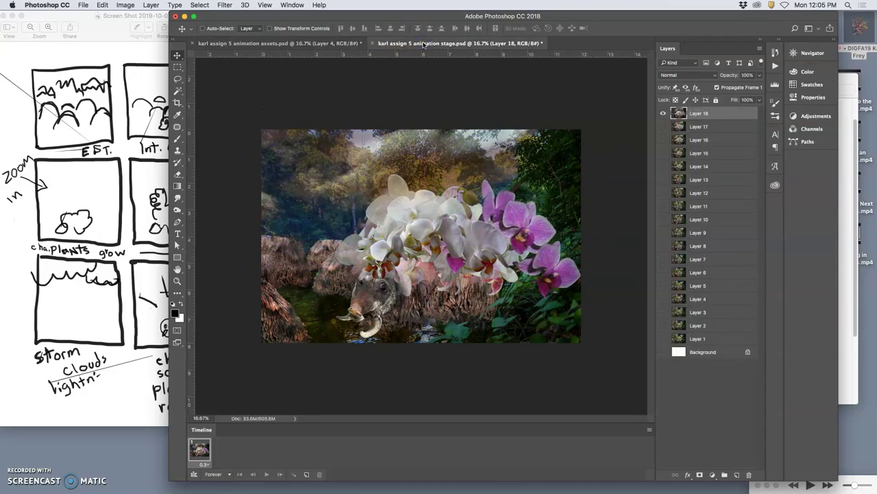
pyautogui.click(333, 44)
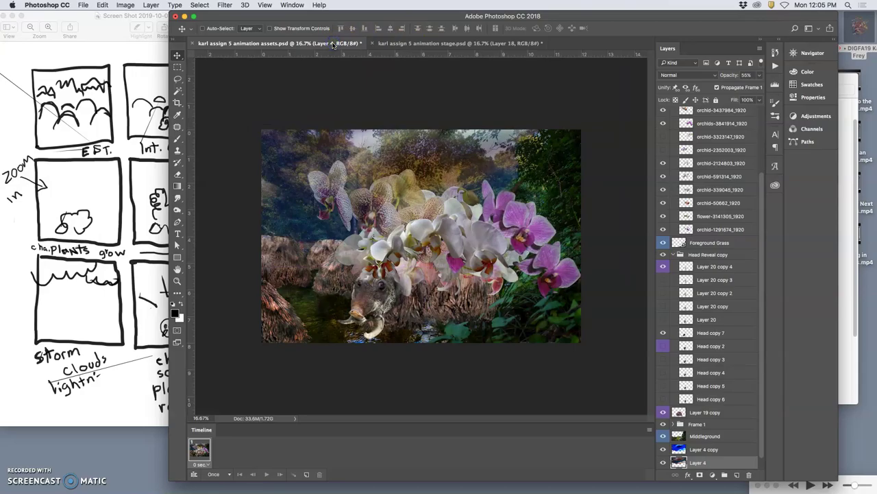
pyautogui.click(392, 43)
pyautogui.click(348, 45)
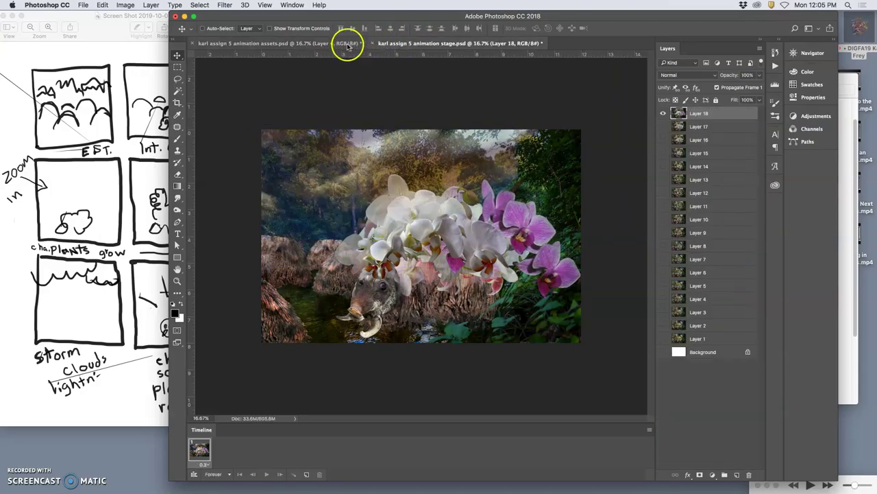
pyautogui.click(347, 45)
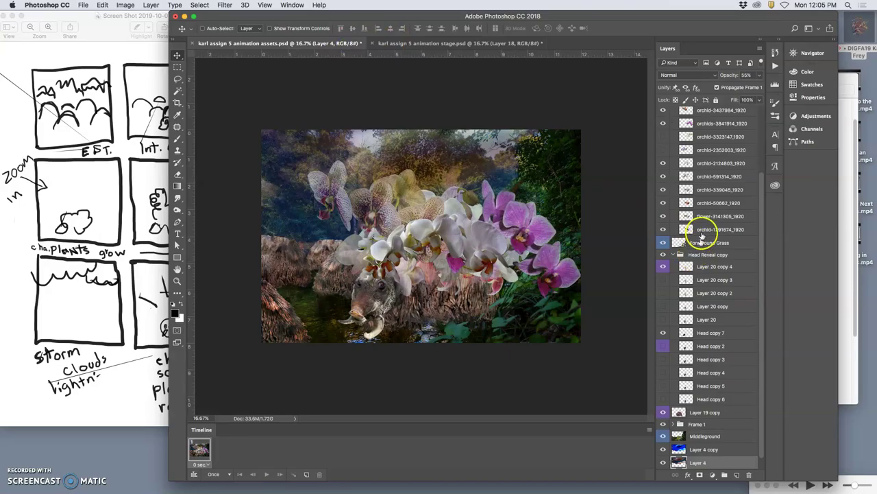
# Set orchid-3437984_1920 to 91% opacity, then select the PLANT GROUP folder
pyautogui.click(713, 111)
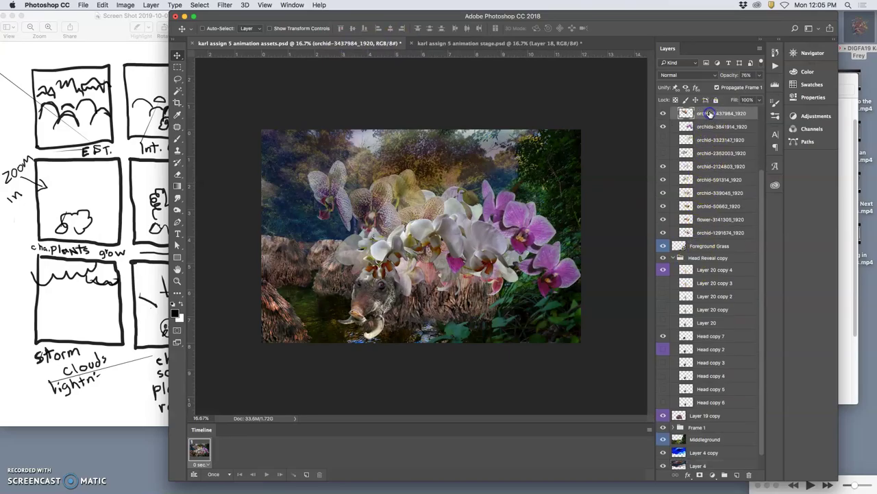
pyautogui.click(759, 75)
pyautogui.moveTo(755, 87); pyautogui.dragTo(755, 88)
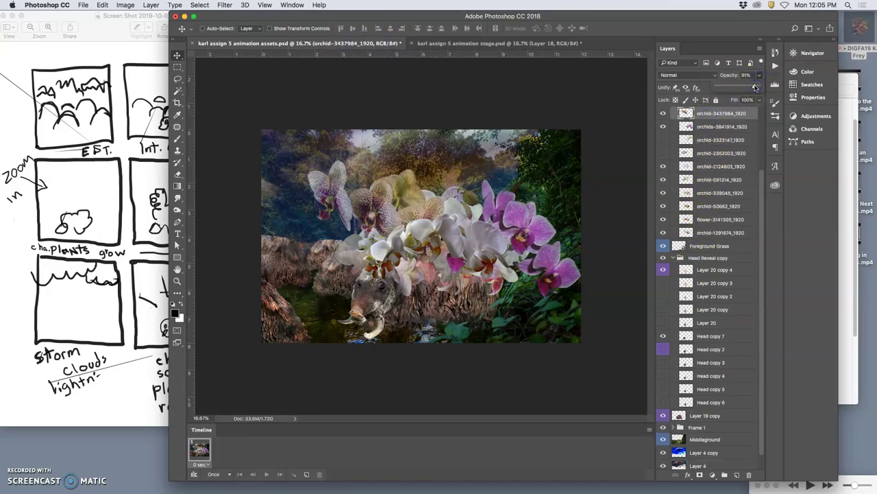
pyautogui.scroll(3, 701, 190)
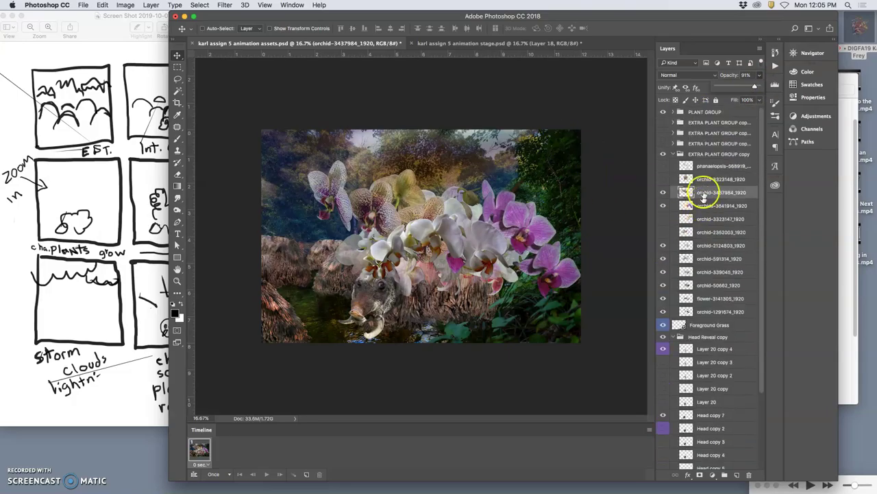
pyautogui.click(701, 112)
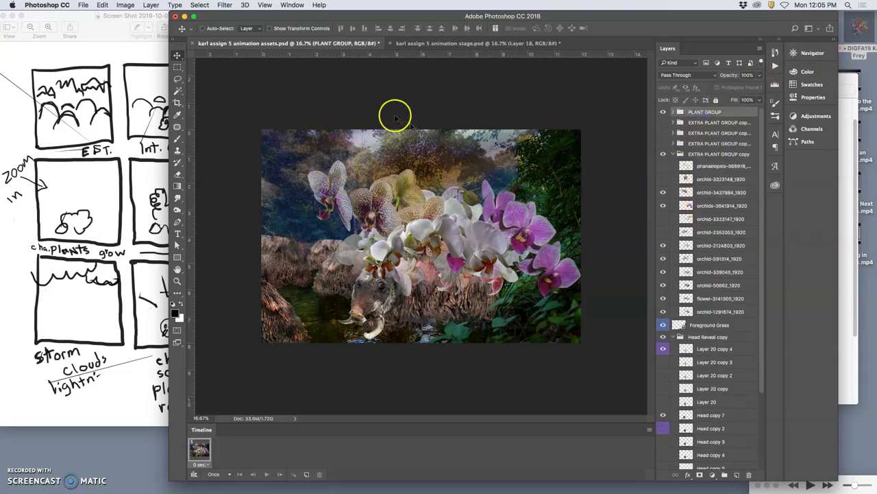
# Stamp the visible scene into merged Layer 22 and paste it into the stage file as Layer 19
pyautogui.click(151, 5)
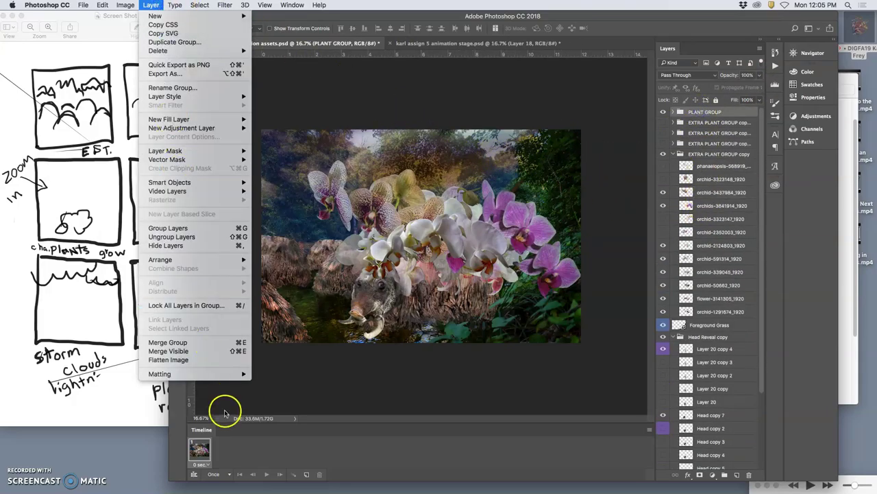
pyautogui.click(287, 299)
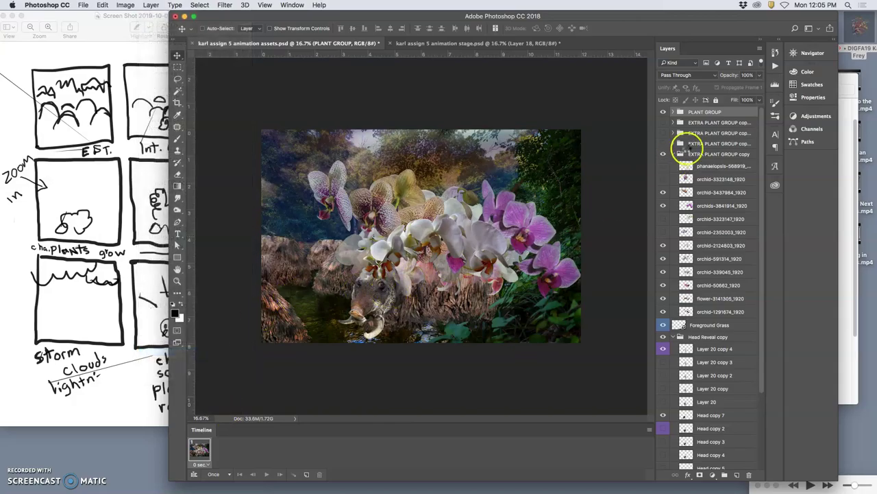
pyautogui.press('super+v')
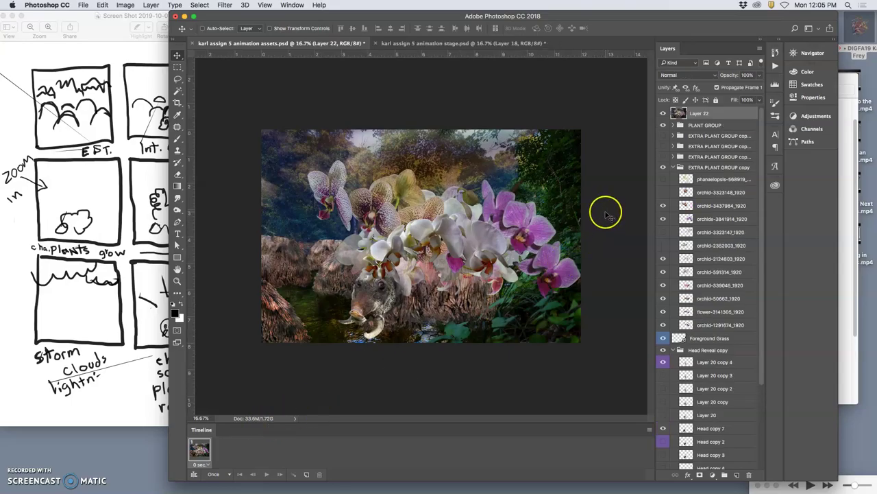
pyautogui.press('super+a')
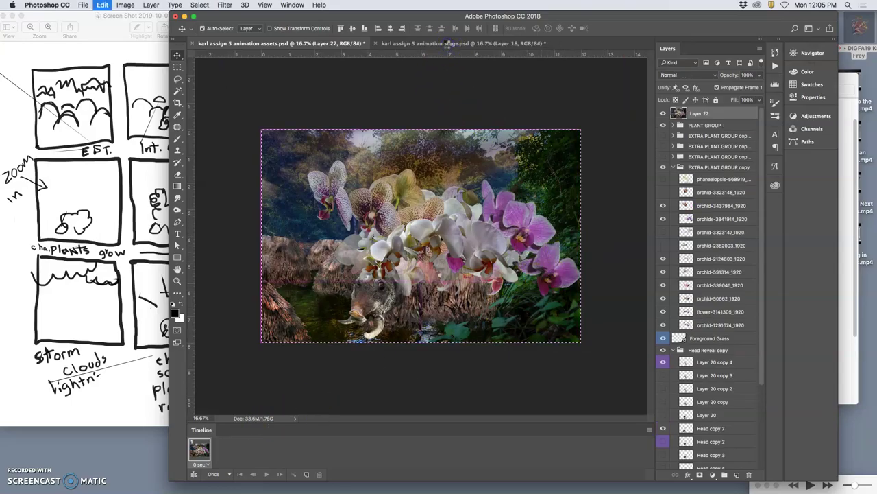
pyautogui.click(446, 43)
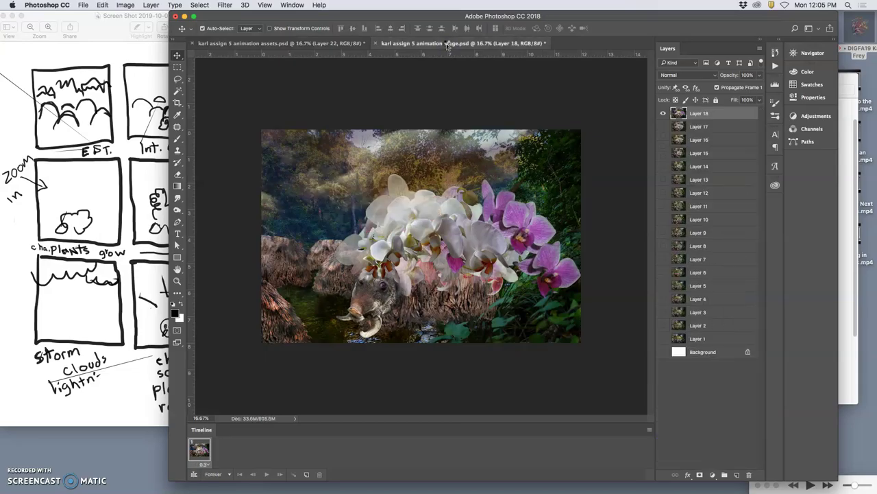
pyautogui.press('super+v')
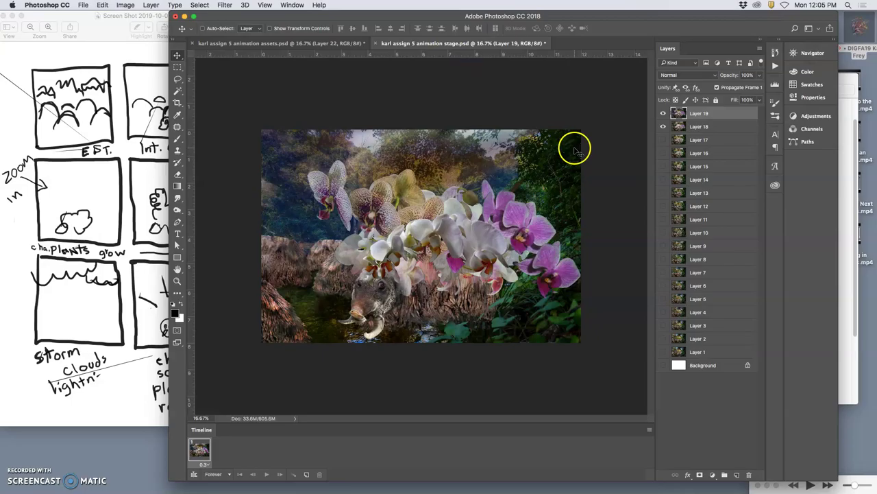
# Return to the animation assets file and delete the merged Layer 22
pyautogui.click(127, 145)
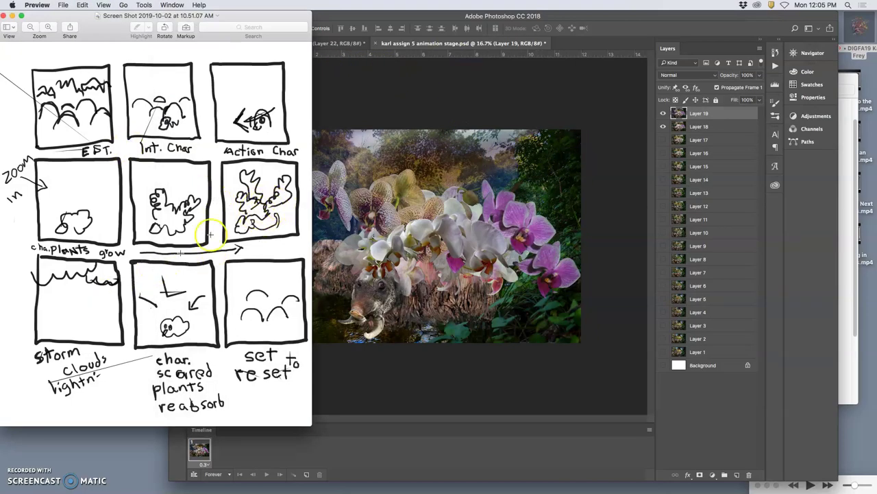
pyautogui.click(415, 97)
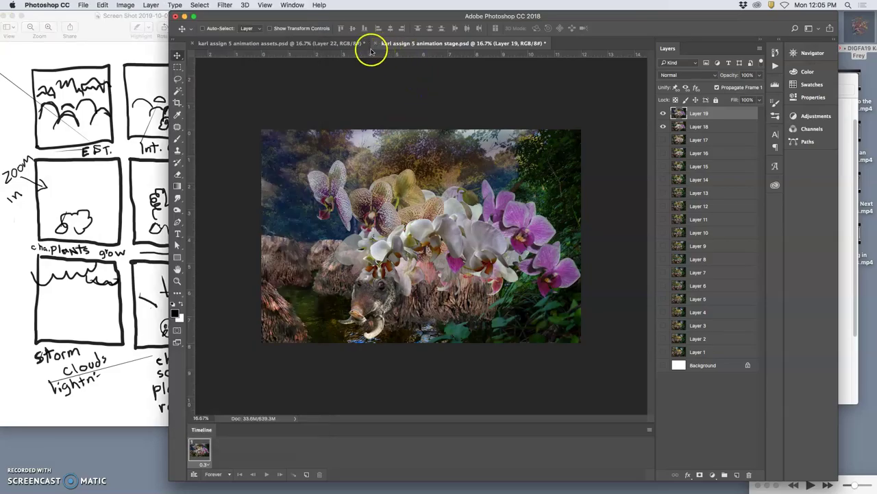
pyautogui.click(341, 45)
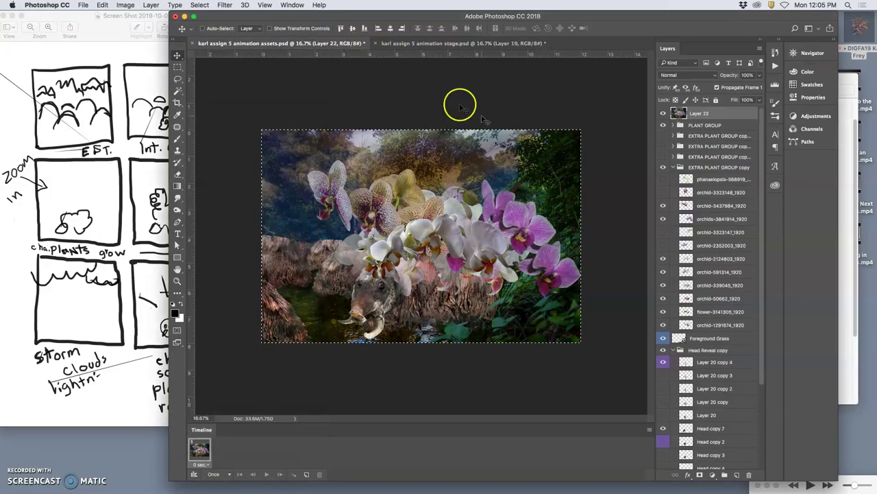
pyautogui.press('BackSpace')
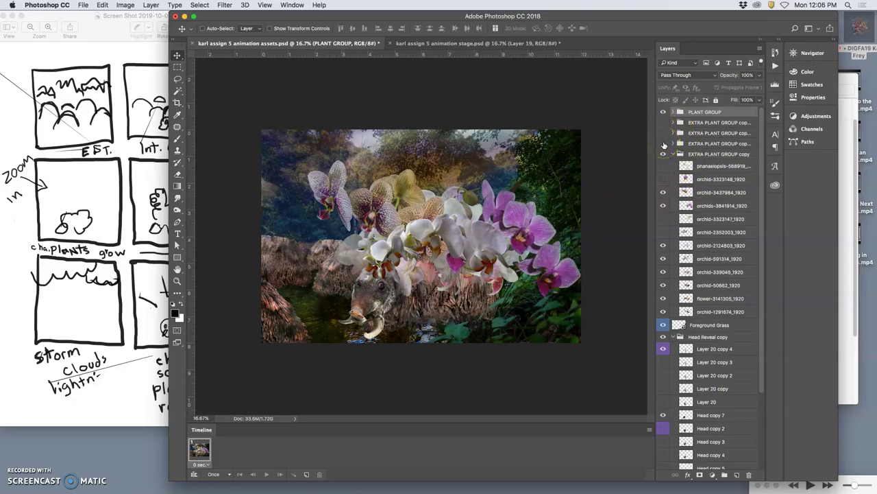
# Delete one EXTRA PLANT GROUP copy group and compare the result with the stage file
pyautogui.click(663, 144)
pyautogui.click(694, 155)
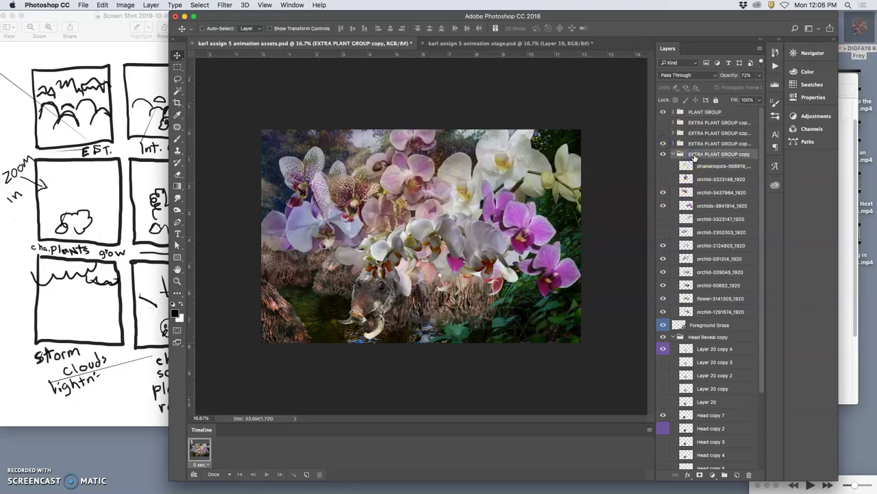
pyautogui.press('BackSpace')
pyautogui.click(673, 144)
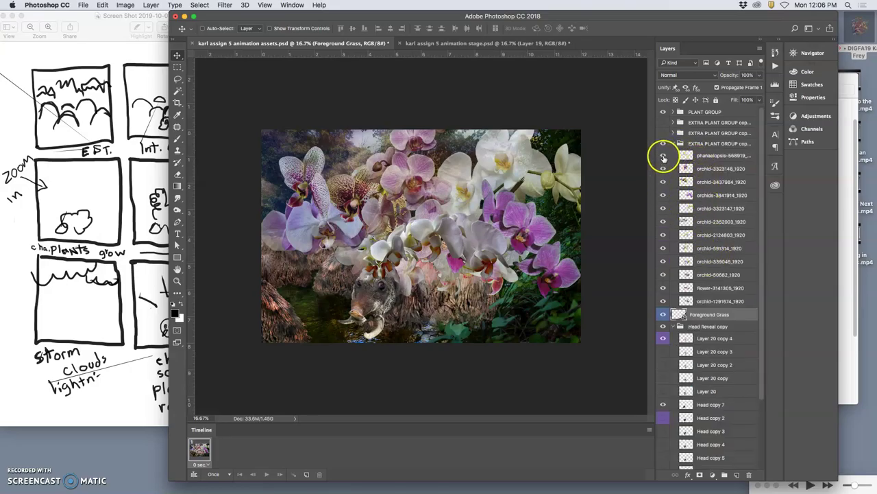
pyautogui.click(437, 44)
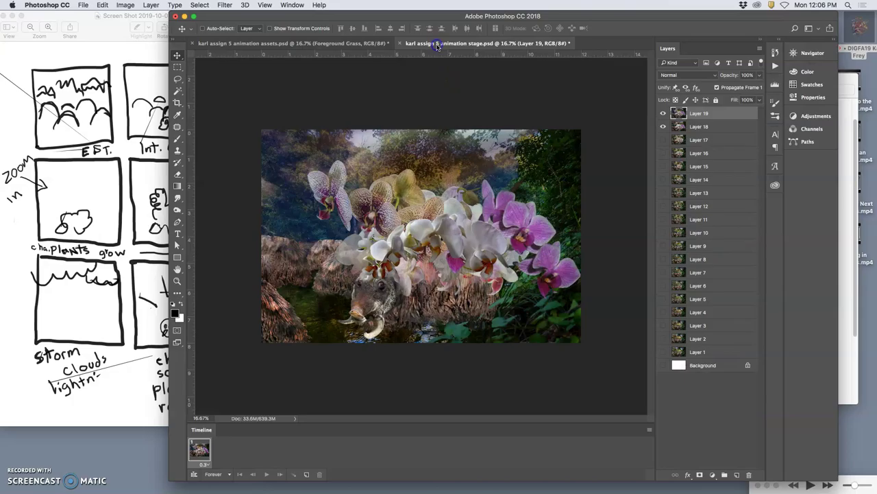
pyautogui.click(370, 44)
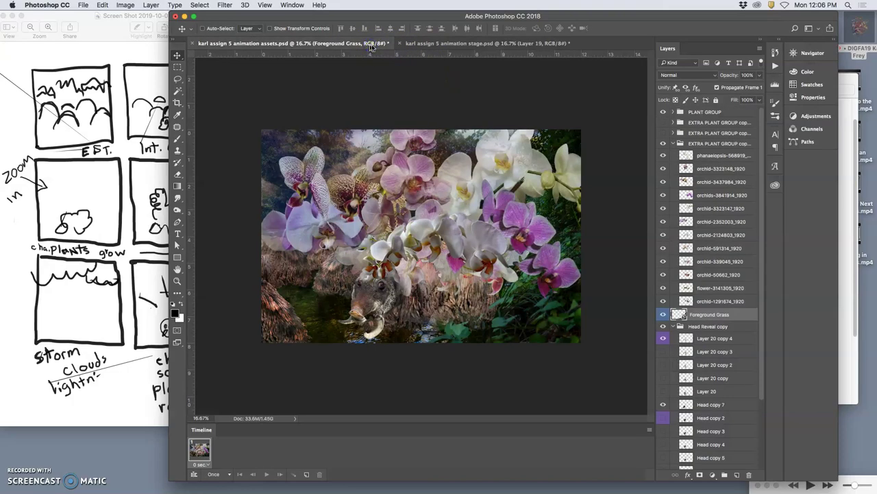
pyautogui.click(431, 43)
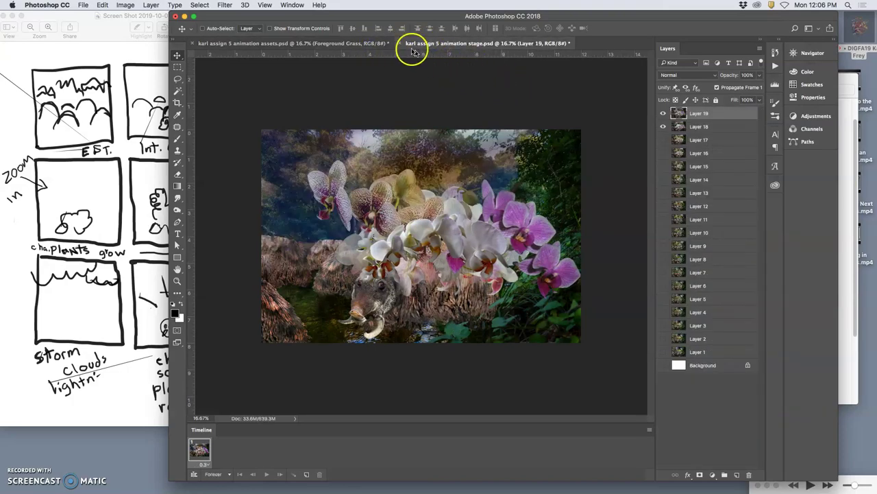
pyautogui.click(371, 43)
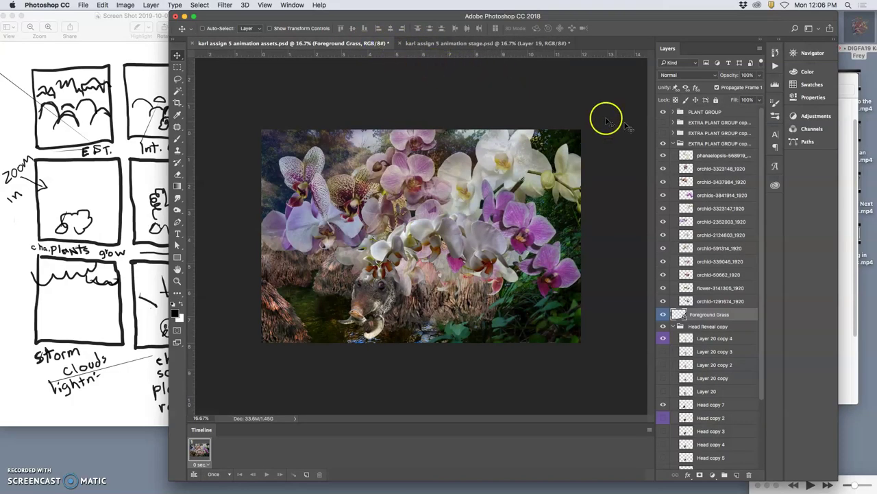
# Show the pink orchid-3323148_1920 layer and hide the white orchid-3323147_1920 orchids
pyautogui.click(664, 169)
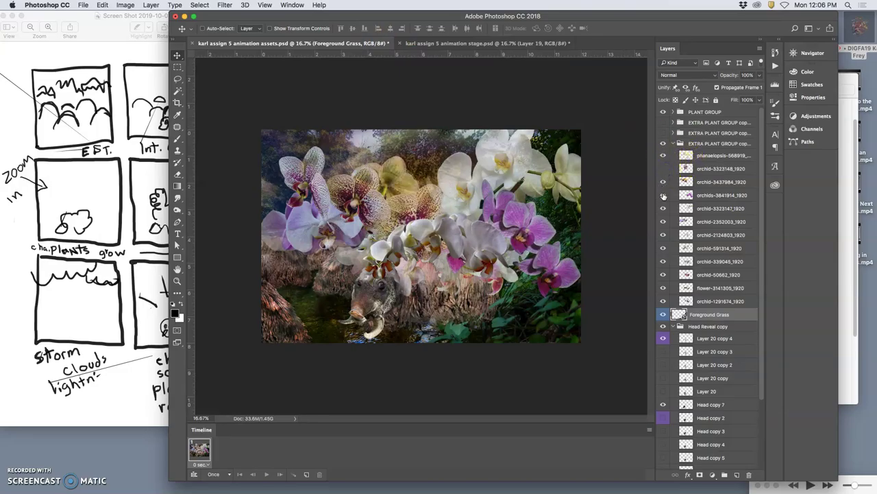
pyautogui.click(664, 196)
pyautogui.click(664, 195)
pyautogui.click(664, 208)
pyautogui.click(664, 208)
pyautogui.click(664, 209)
pyautogui.click(489, 44)
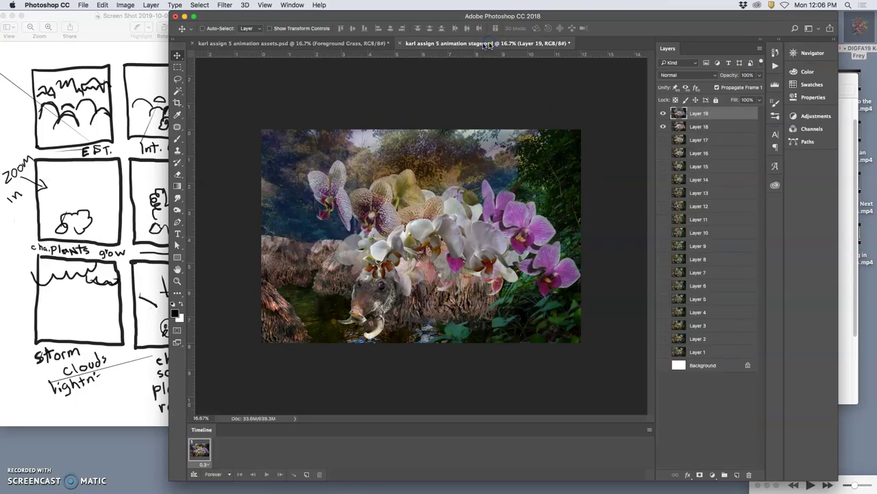
pyautogui.click(383, 43)
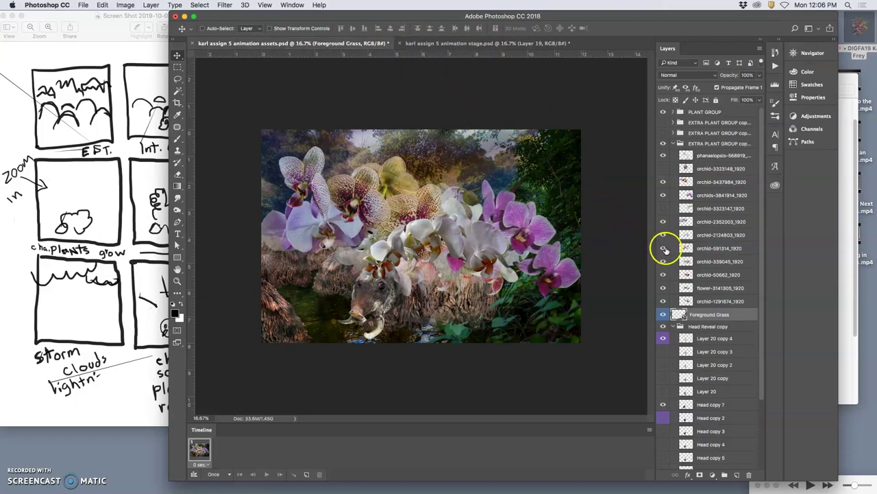
# Toggle the remaining orchid layers to compare, leaving them visible, and select orchid-3323148_1920
pyautogui.click(663, 156)
pyautogui.click(663, 156)
pyautogui.click(663, 169)
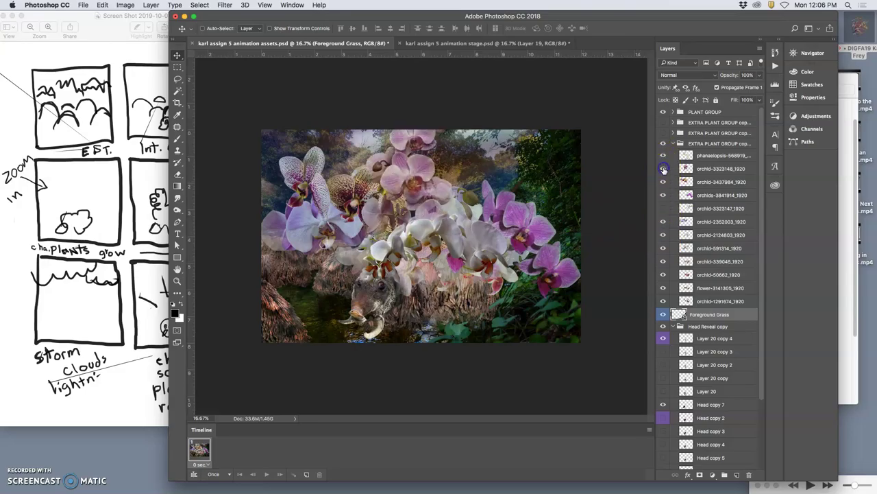
pyautogui.click(663, 169)
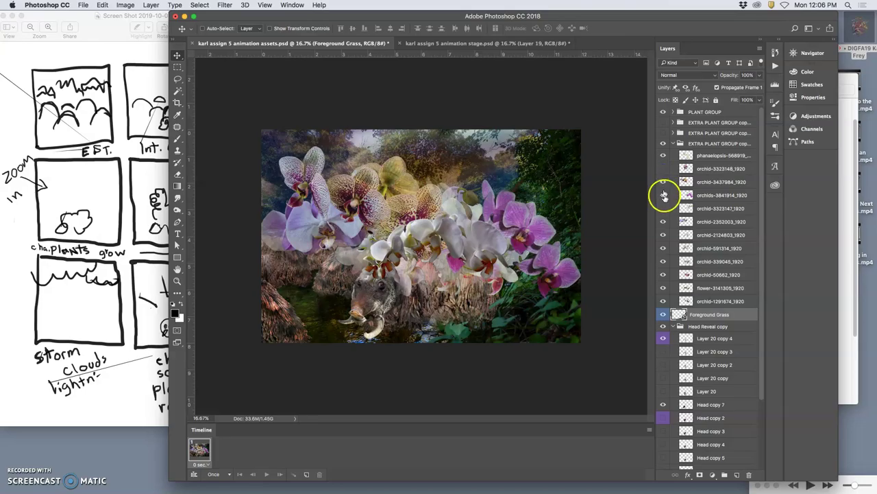
pyautogui.click(663, 221)
pyautogui.click(663, 222)
pyautogui.click(662, 195)
pyautogui.click(663, 168)
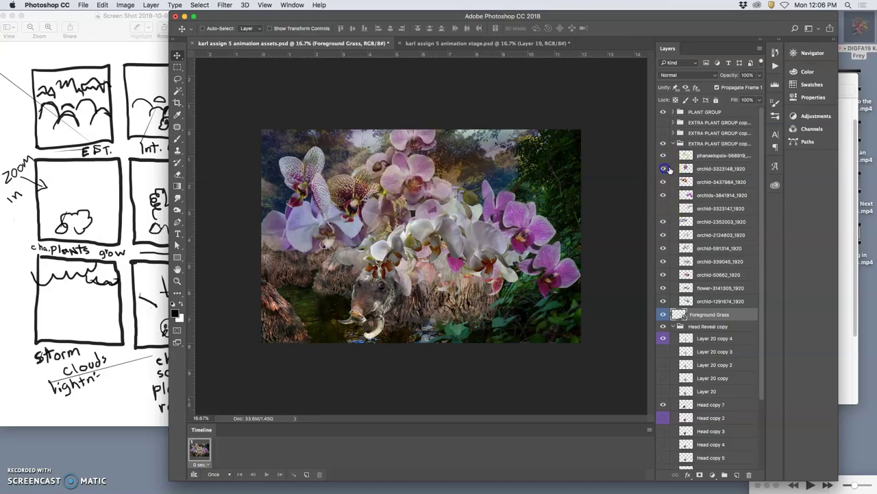
pyautogui.click(692, 169)
# Shrink the pink orchid-3323148_1920 layer to about 78%, move it down-right and tilt it
pyautogui.hotkey('ctrl', 't')
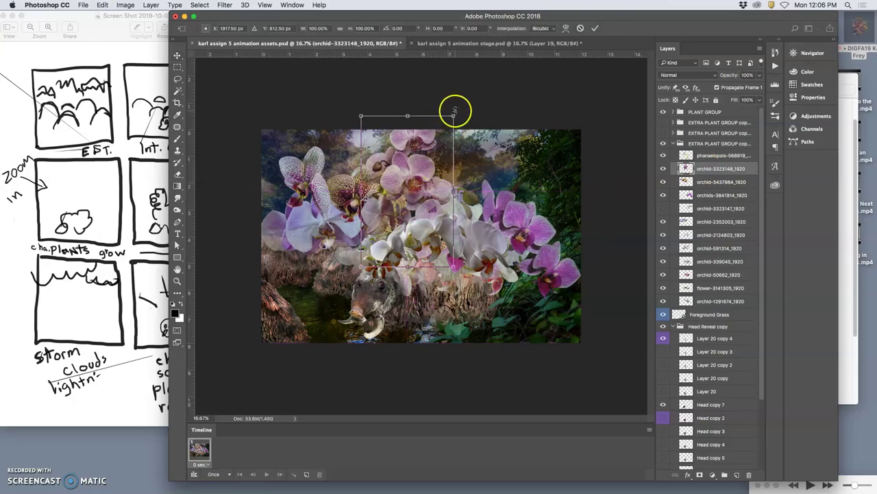
pyautogui.moveTo(454, 117); pyautogui.dragTo(460, 146)
pyautogui.moveTo(418, 171); pyautogui.dragTo(440, 165)
pyautogui.moveTo(484, 141); pyautogui.dragTo(461, 161)
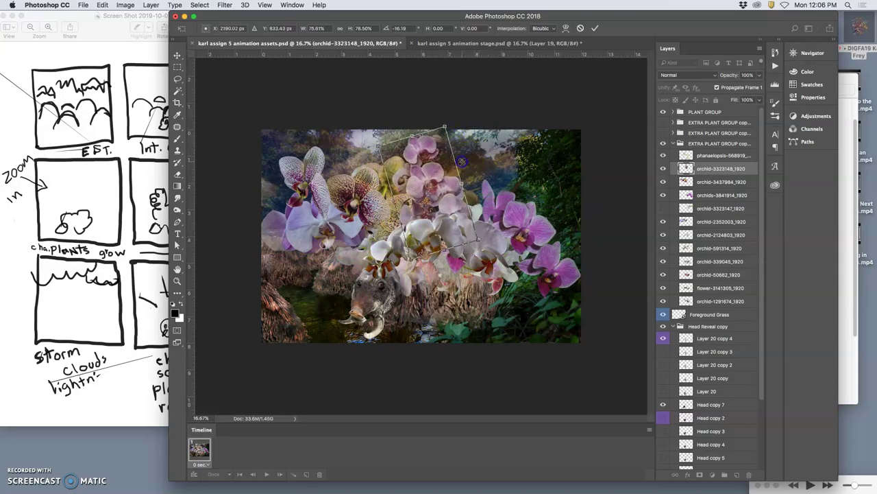
pyautogui.press('Return')
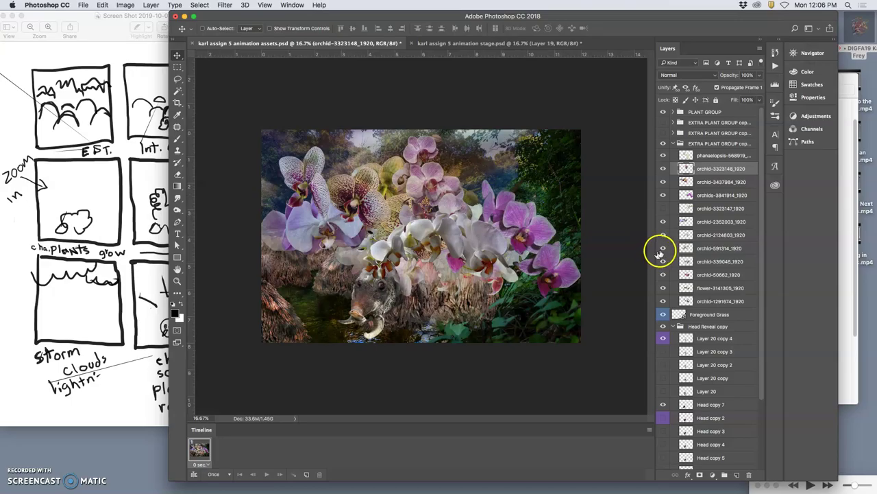
pyautogui.click(506, 44)
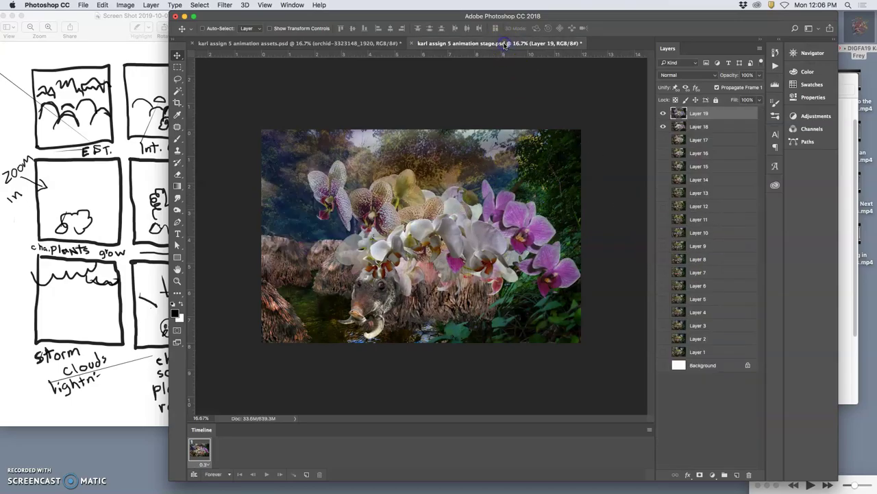
pyautogui.click(373, 44)
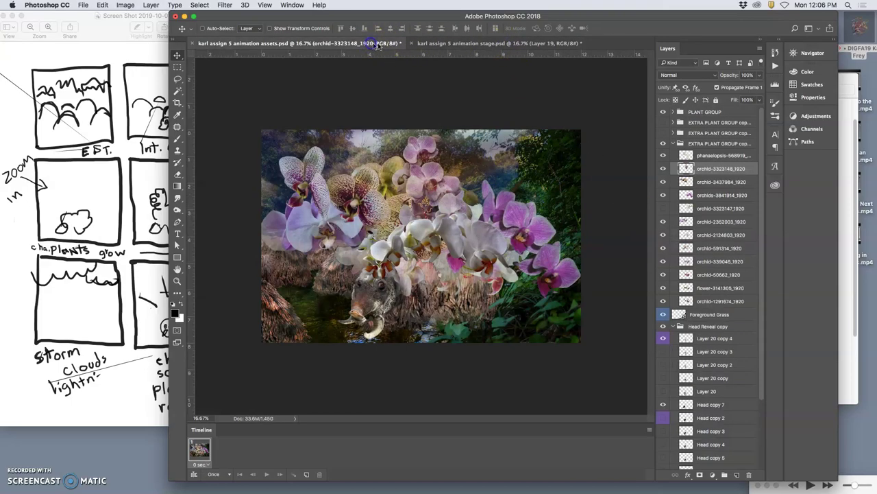
pyautogui.click(416, 44)
pyautogui.click(377, 45)
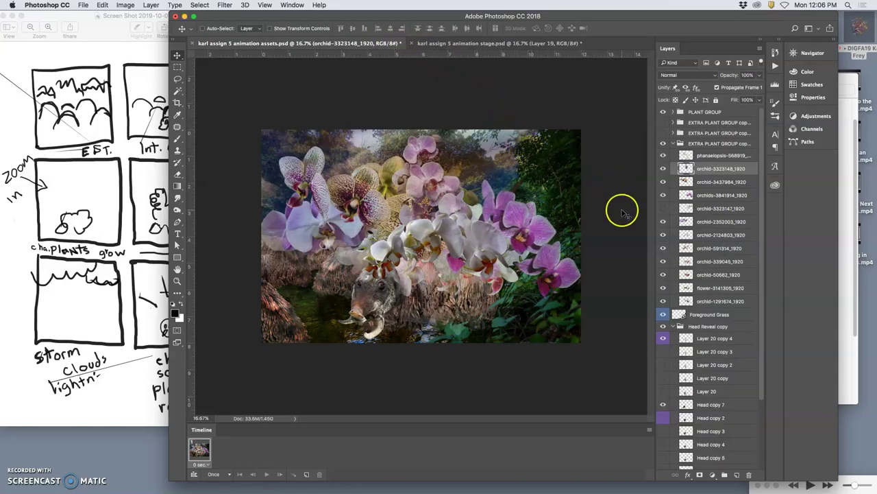
# Show the white orchid-3323147_1920 layer and scale it to about 79%, rotated roughly −13°
pyautogui.click(663, 209)
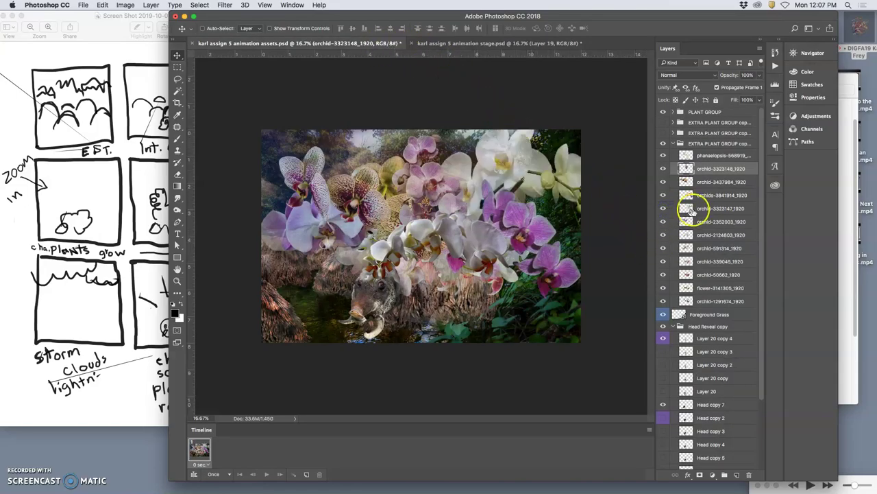
pyautogui.click(692, 211)
pyautogui.press('super+t')
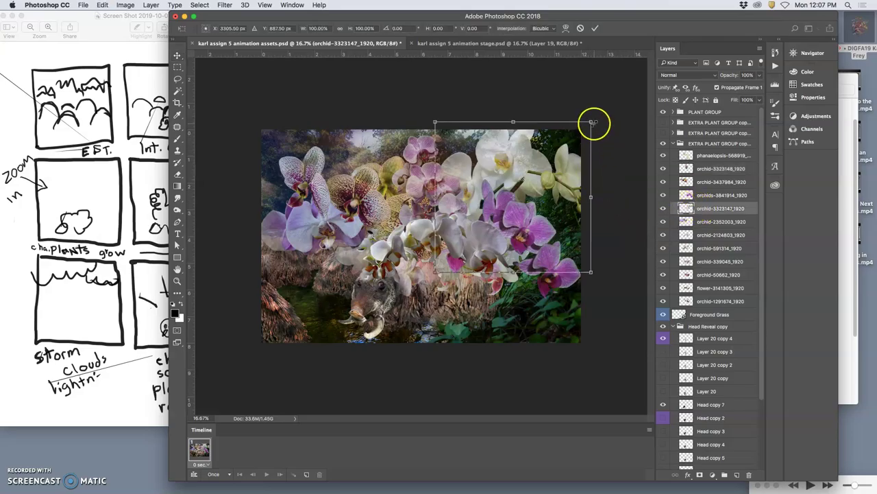
pyautogui.moveTo(588, 129); pyautogui.dragTo(545, 141)
pyautogui.moveTo(566, 180); pyautogui.dragTo(535, 176)
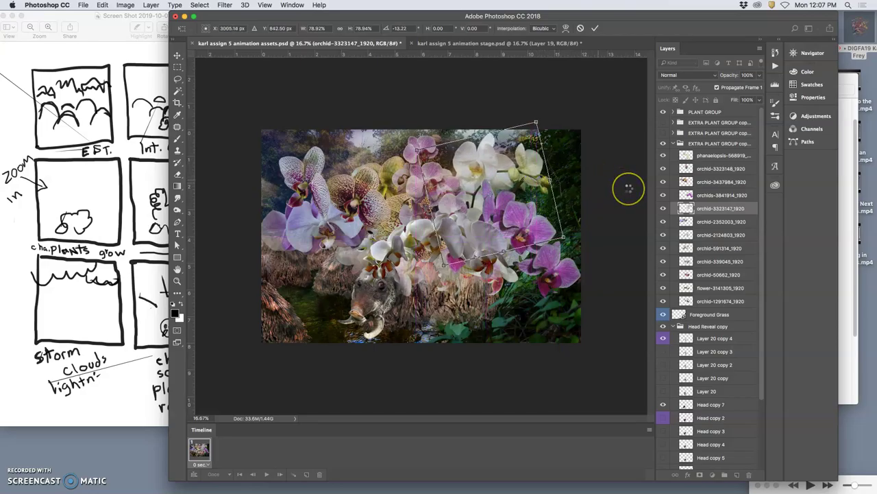
pyautogui.press('Return')
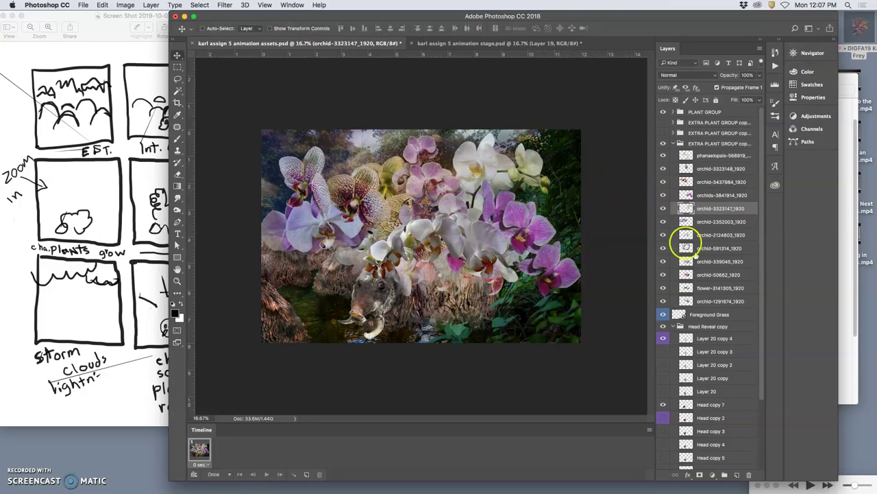
# Rotate the Head copy 7 boar head to about 6.15° and commit it
pyautogui.scroll(-2, 725, 329)
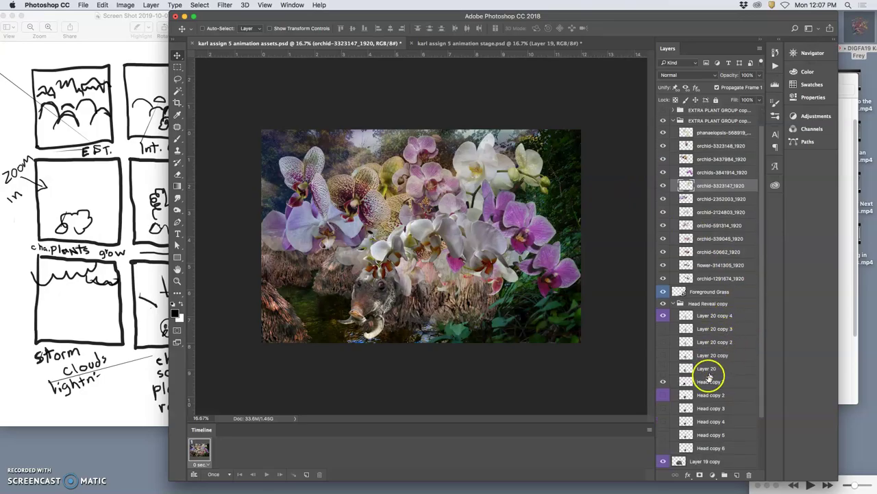
pyautogui.click(708, 382)
pyautogui.press('super+t')
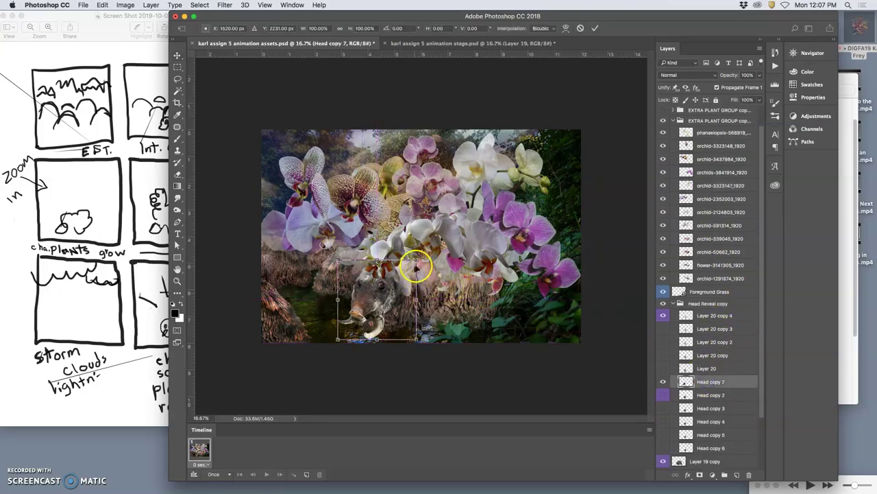
pyautogui.moveTo(425, 259); pyautogui.dragTo(386, 293)
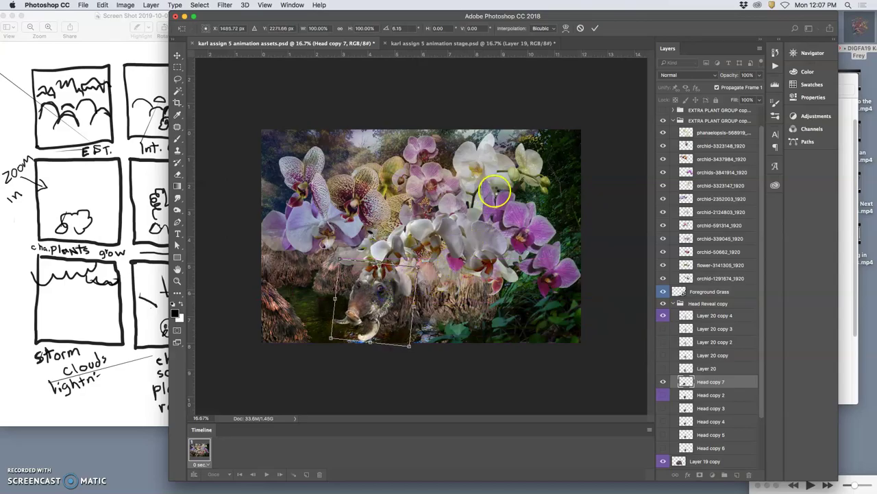
pyautogui.press('Return')
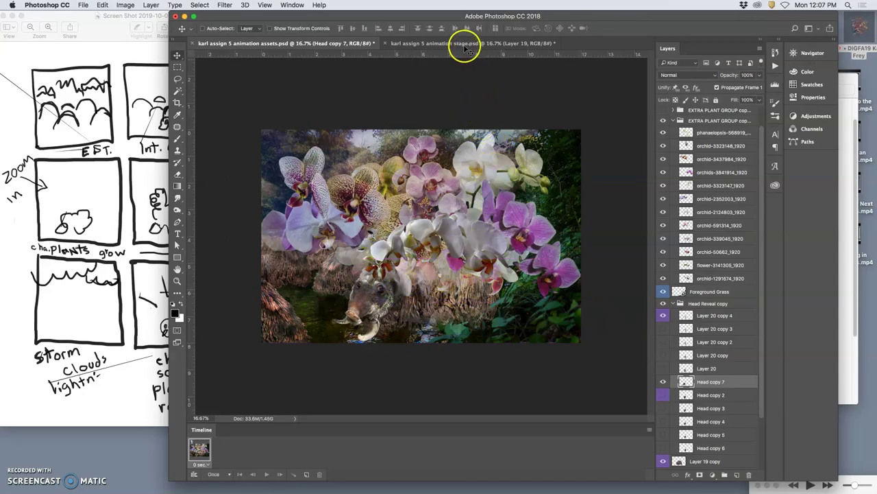
# Compare with the stage file and toggle orchid layers to locate orchid-2352003_1920
pyautogui.click(462, 43)
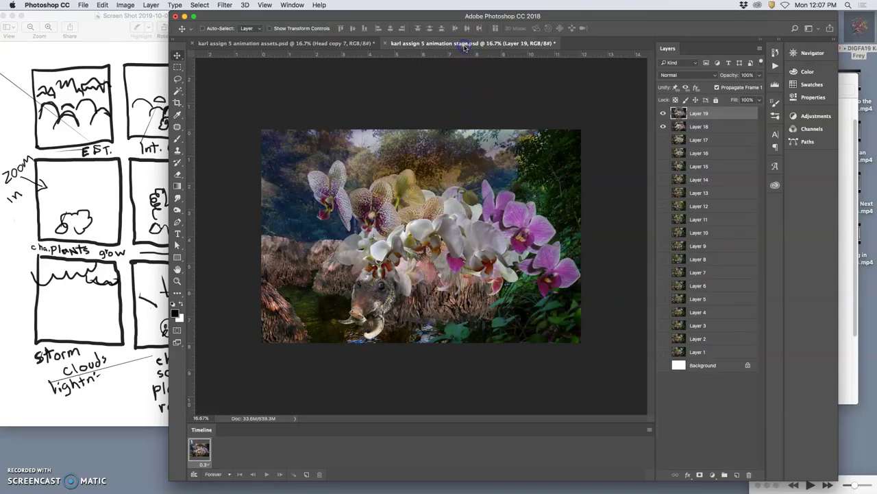
pyautogui.click(356, 43)
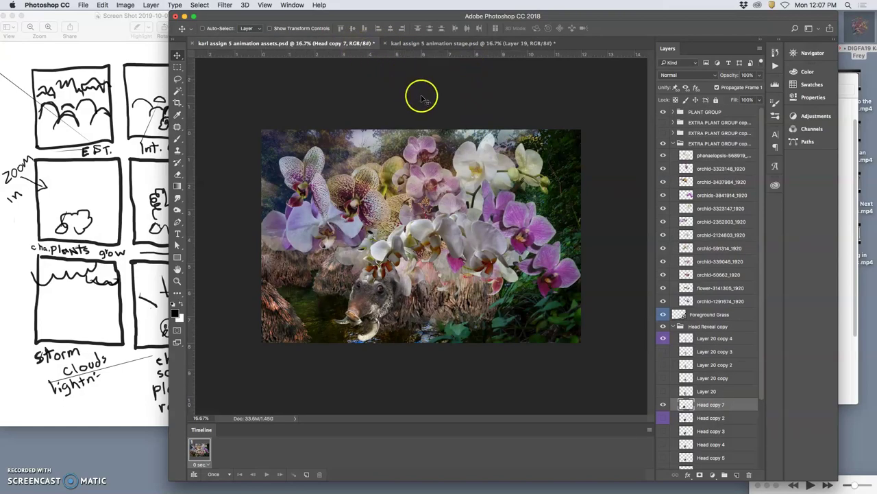
pyautogui.click(662, 235)
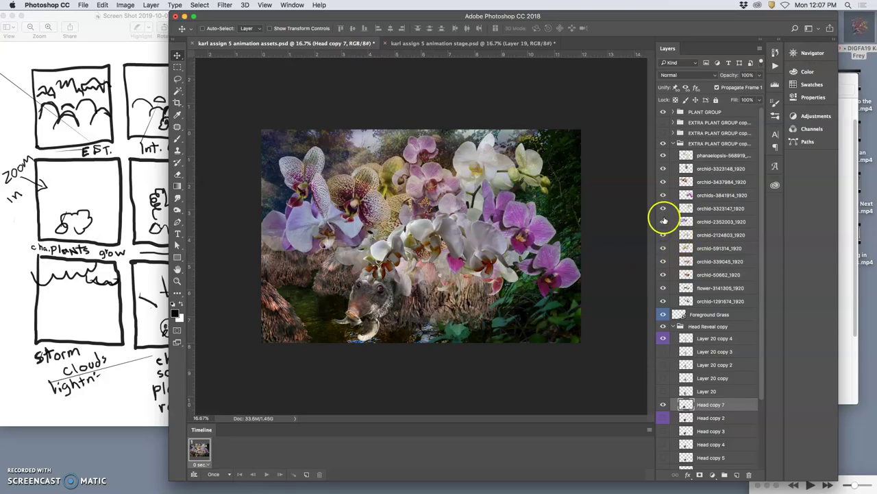
pyautogui.click(663, 222)
pyautogui.click(663, 222)
# Narrow orchid-2352003_1920 to about 94% width and compare it with the stage file
pyautogui.click(695, 221)
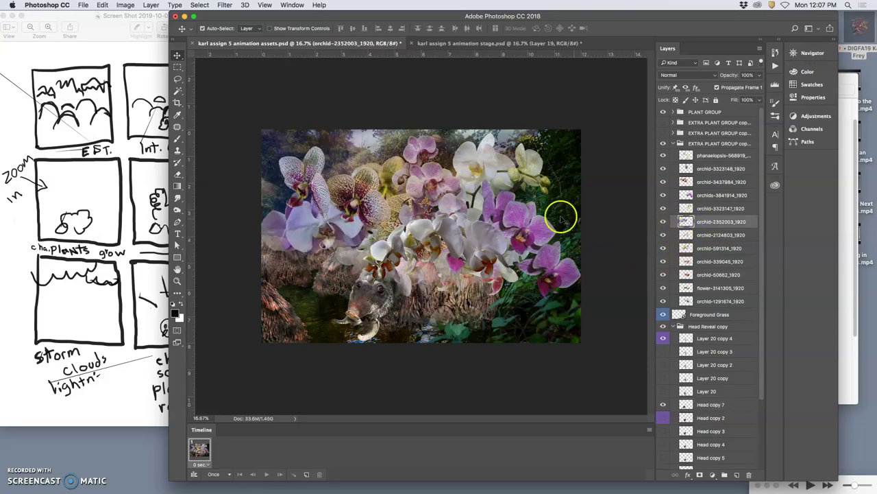
pyautogui.hotkey('ctrl', 't')
pyautogui.moveTo(249, 177); pyautogui.dragTo(261, 177)
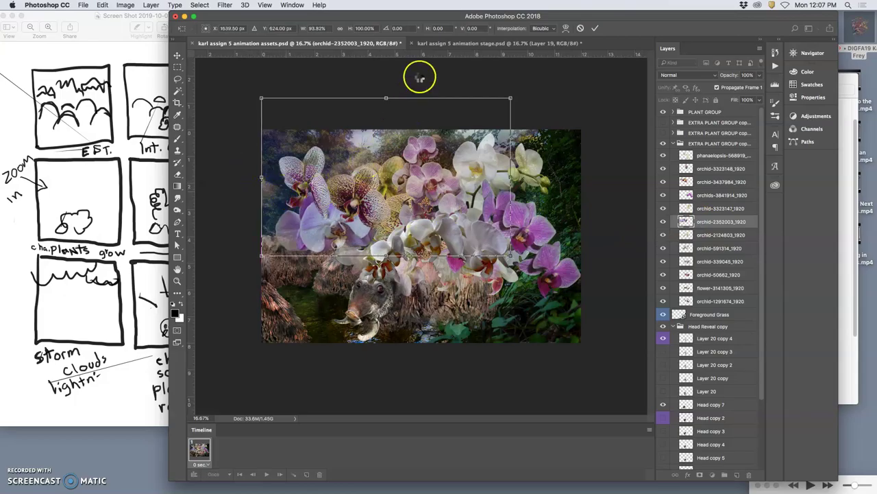
pyautogui.click(446, 44)
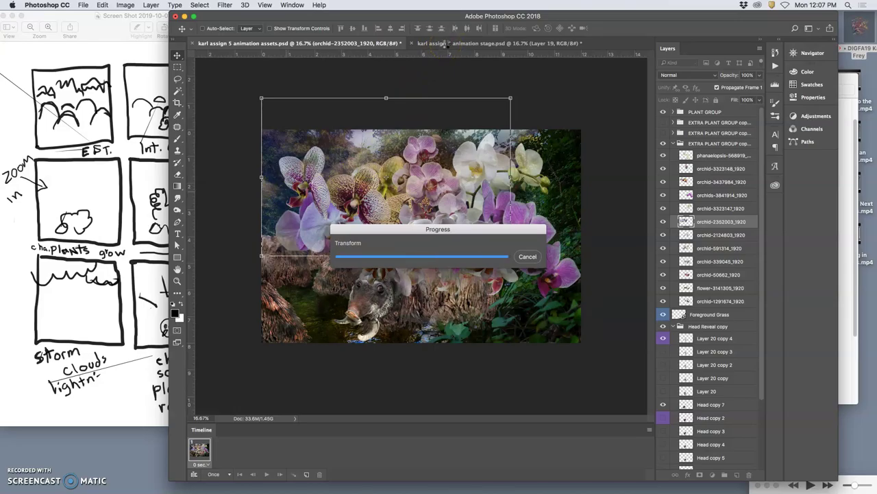
pyautogui.click(446, 44)
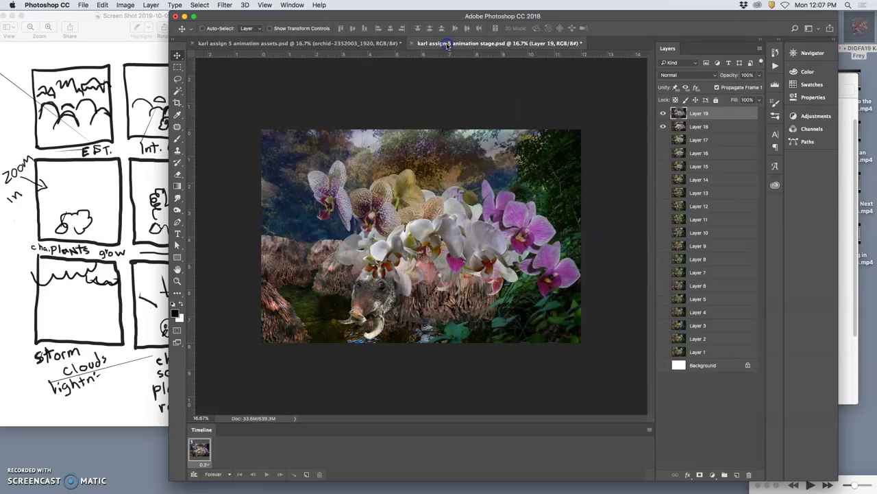
pyautogui.click(371, 43)
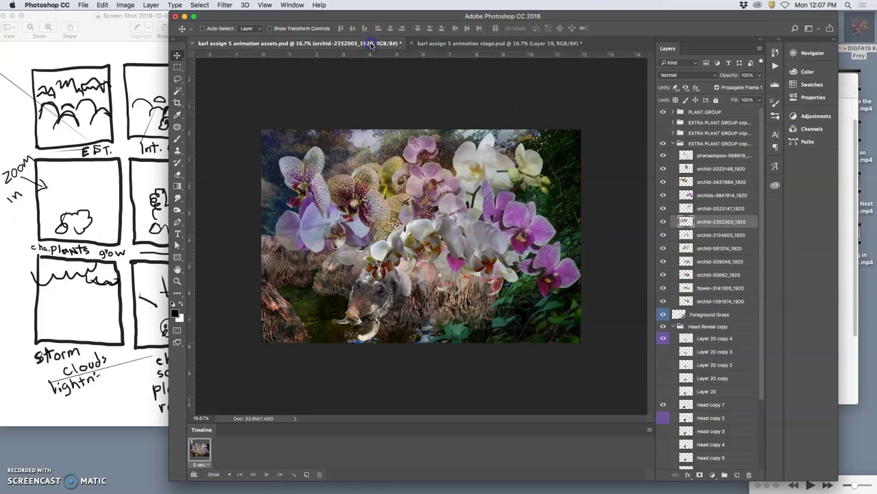
pyautogui.click(416, 43)
pyautogui.click(371, 44)
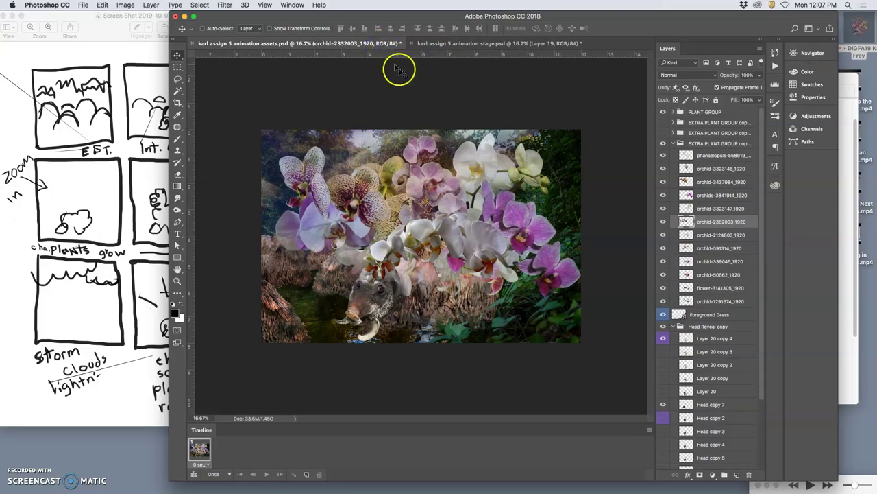
# Scale orchid-2352003_1920 to about 88% by 78%, tilt it −4.85° and nudge it down-right
pyautogui.press('super+t')
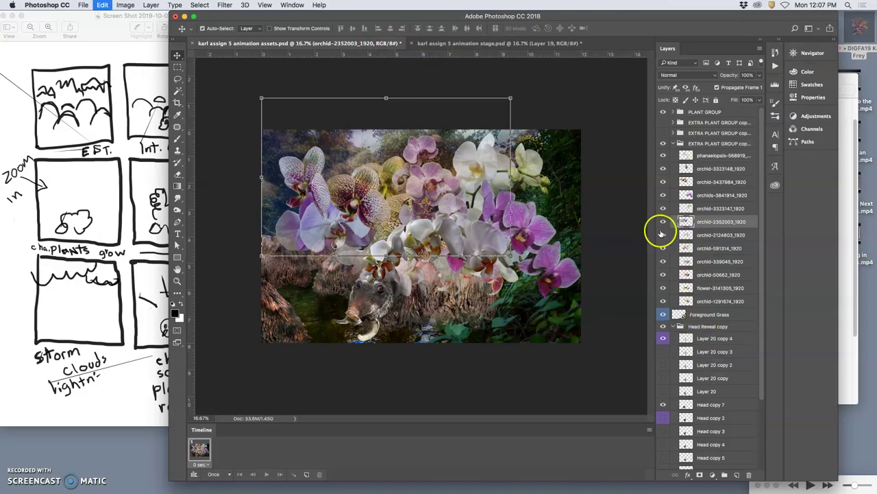
pyautogui.moveTo(263, 100); pyautogui.dragTo(293, 133)
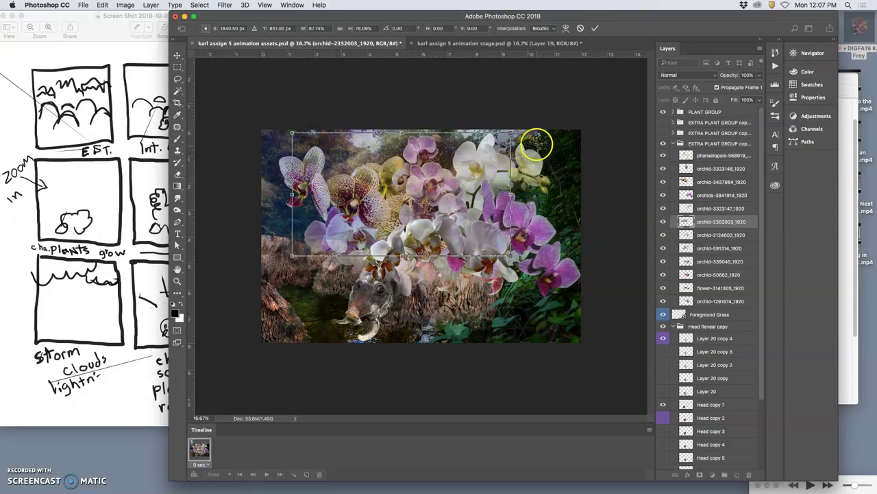
pyautogui.moveTo(536, 142); pyautogui.dragTo(531, 118)
pyautogui.moveTo(457, 198); pyautogui.dragTo(458, 200)
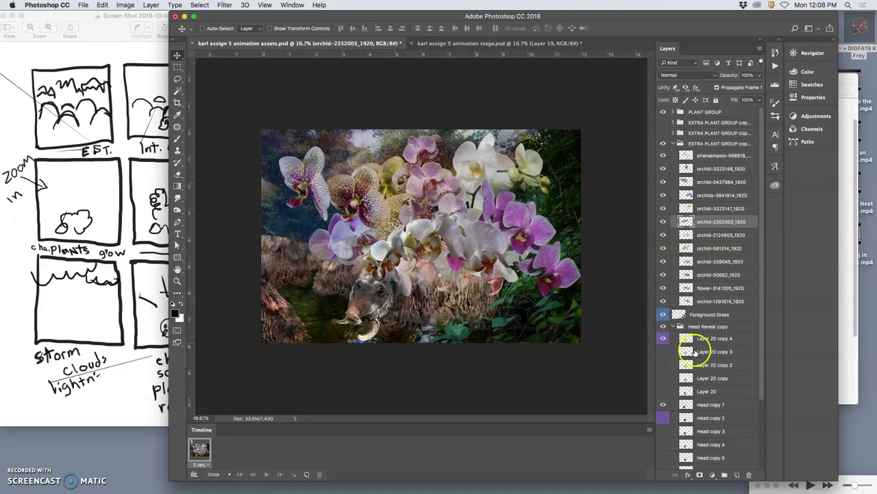
pyautogui.click(482, 44)
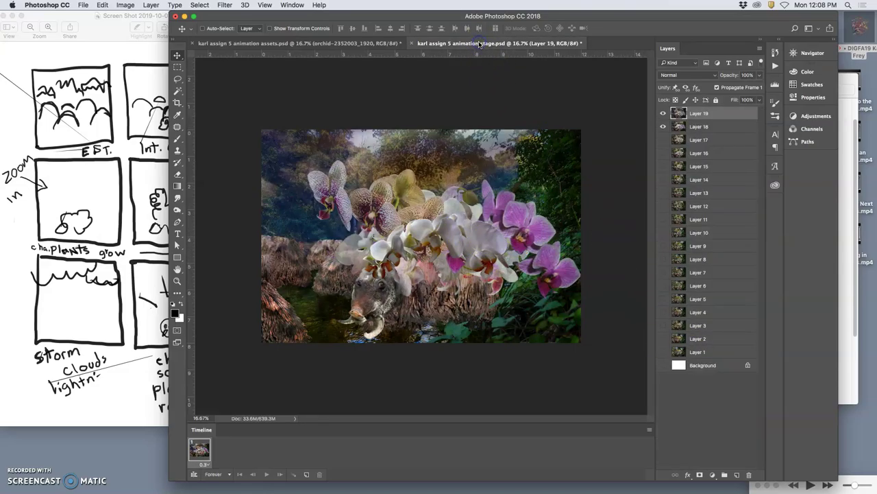
# In the assets file, set the Layer 4 copy overlay's opacity to 40%
pyautogui.click(384, 44)
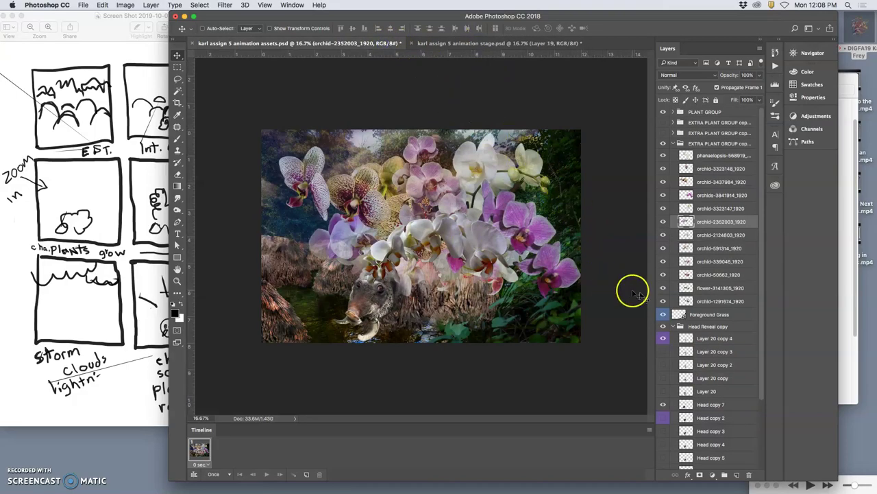
pyautogui.click(706, 436)
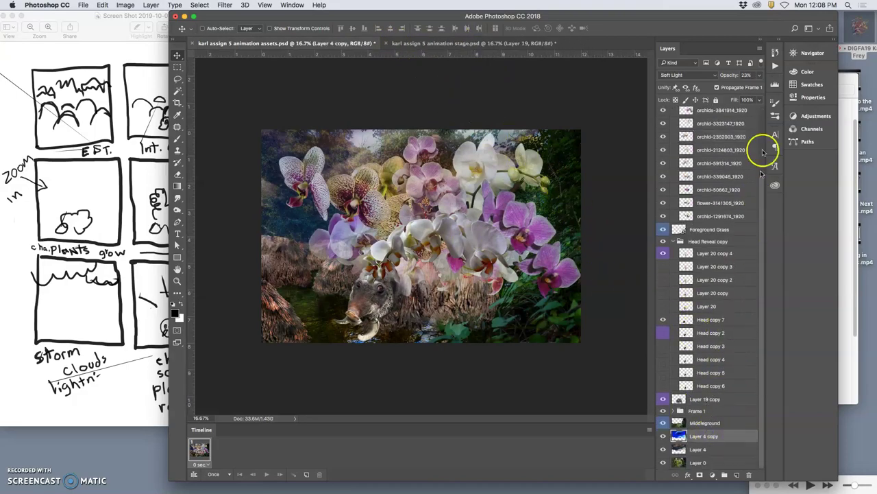
pyautogui.click(759, 75)
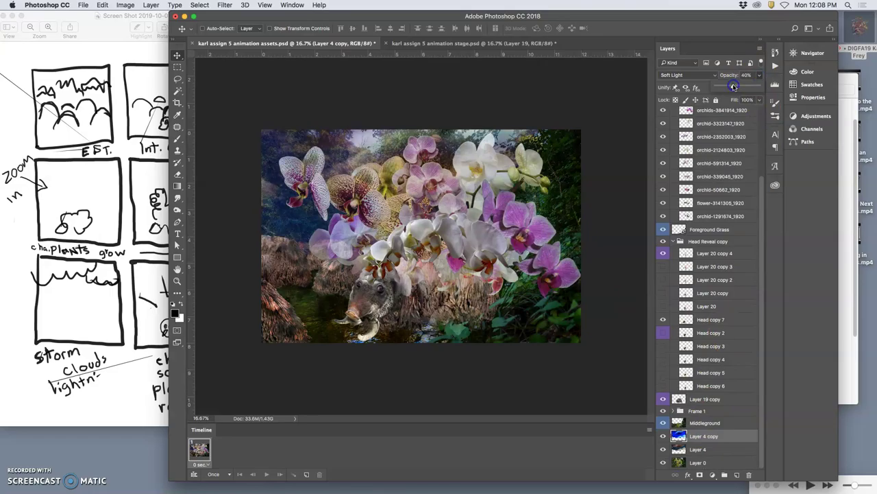
# Shift the Layer 4 sky image on the assets canvas and compare it with the stage file
pyautogui.click(700, 449)
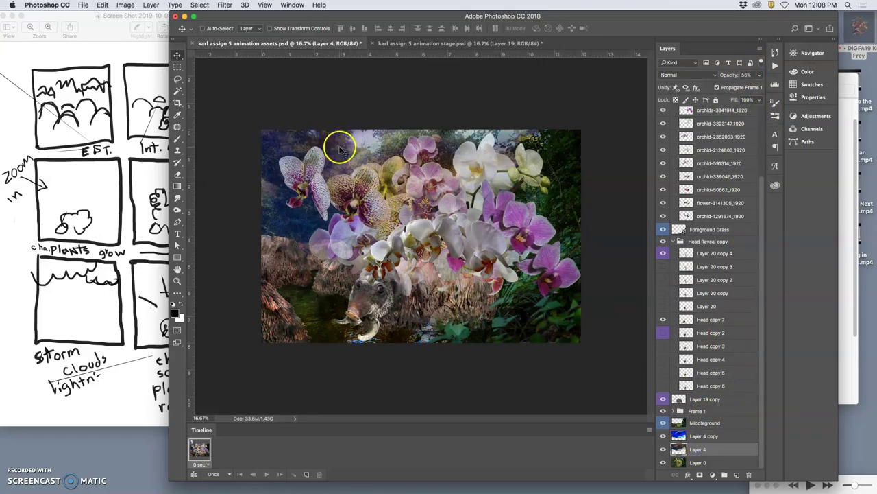
pyautogui.moveTo(340, 149); pyautogui.dragTo(368, 177)
pyautogui.moveTo(347, 168); pyautogui.dragTo(337, 167)
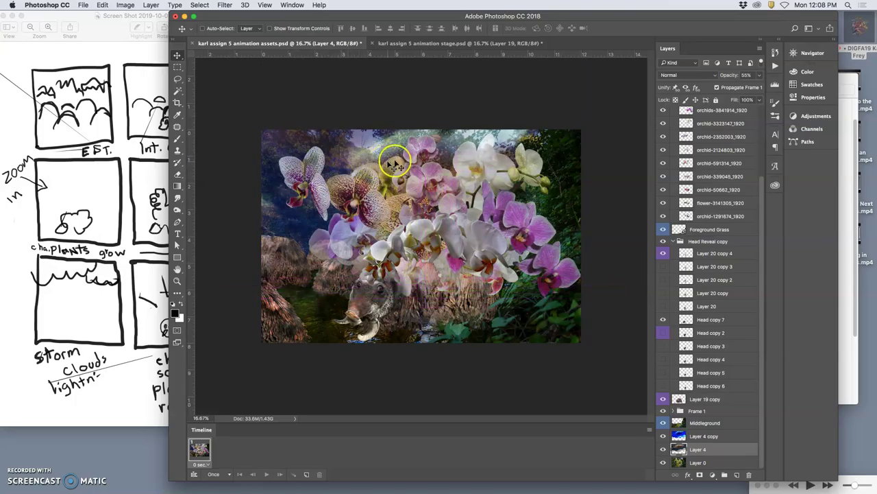
pyautogui.click(479, 44)
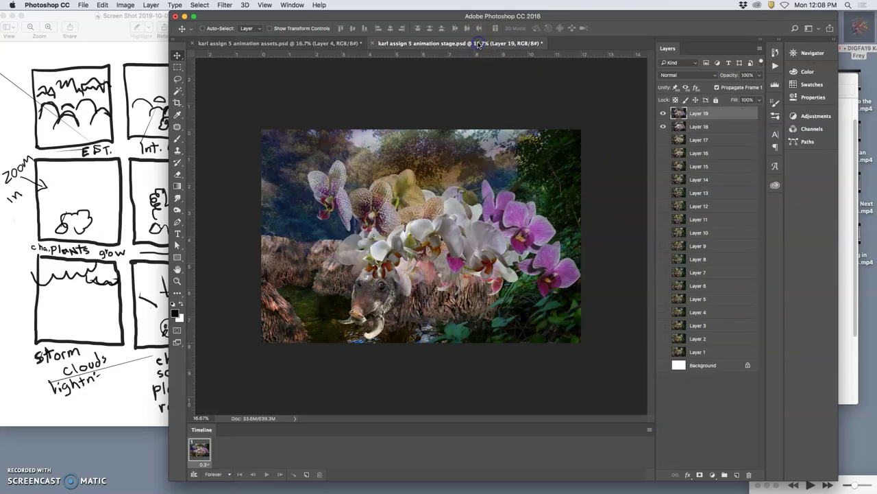
pyautogui.click(345, 44)
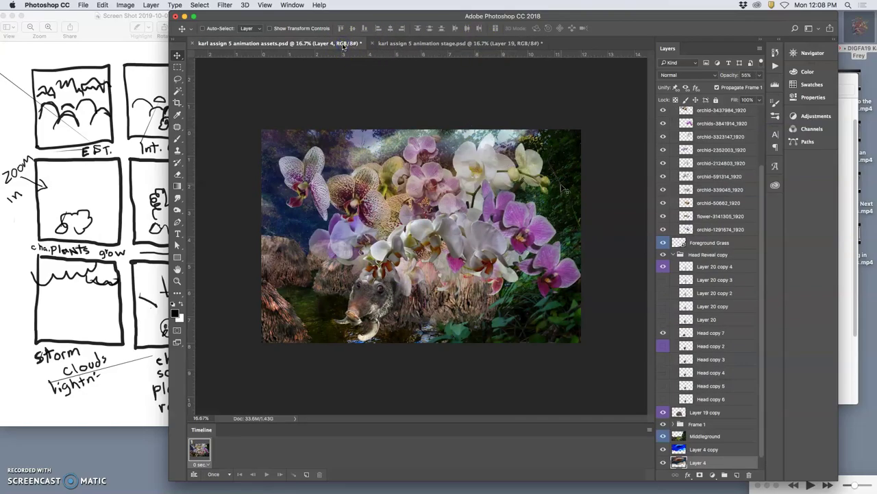
# With PLANT GROUP selected, merge all visible layers into a new Layer 22
pyautogui.scroll(3, 754, 229)
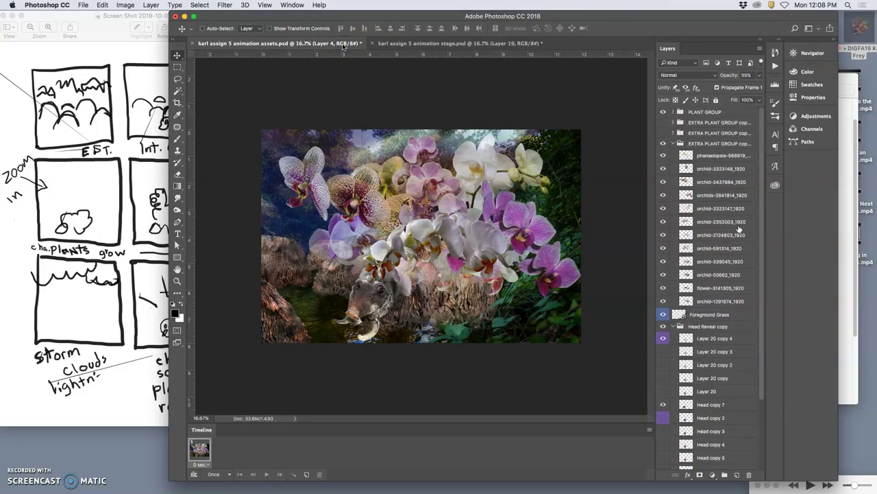
pyautogui.click(703, 113)
pyautogui.moveTo(672, 118); pyautogui.dragTo(598, 122)
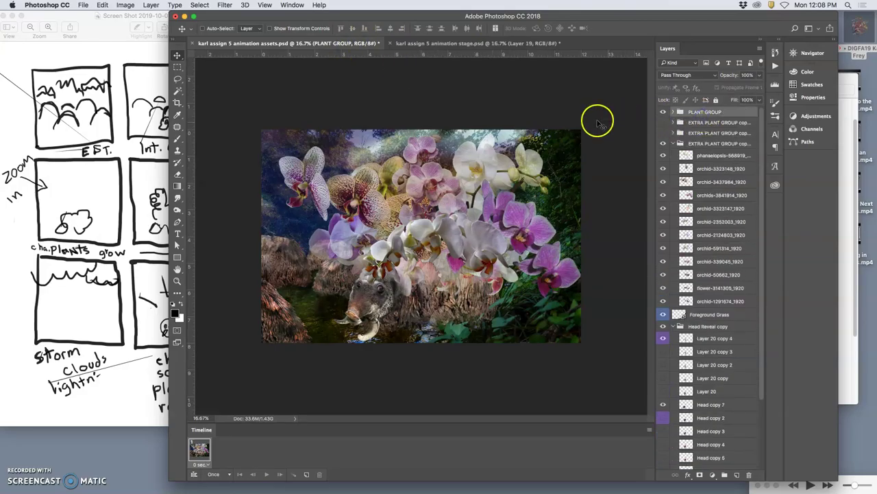
pyautogui.click(151, 4)
pyautogui.click(409, 252)
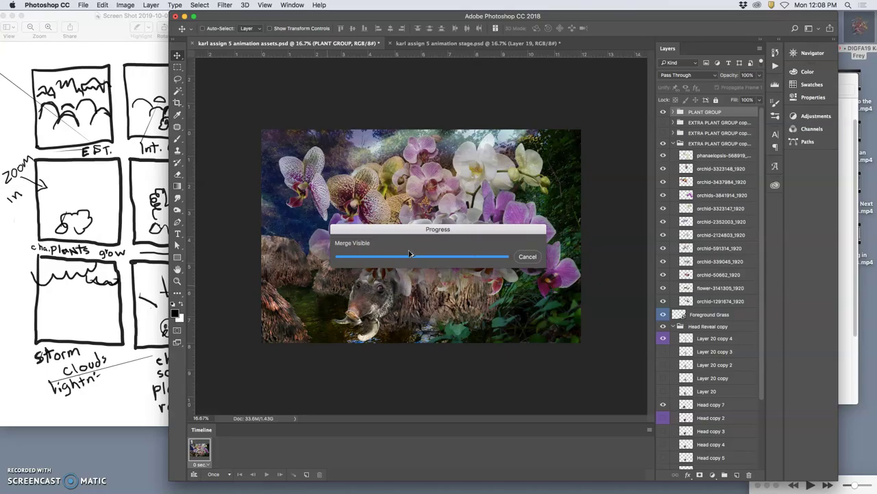
pyautogui.click(440, 224)
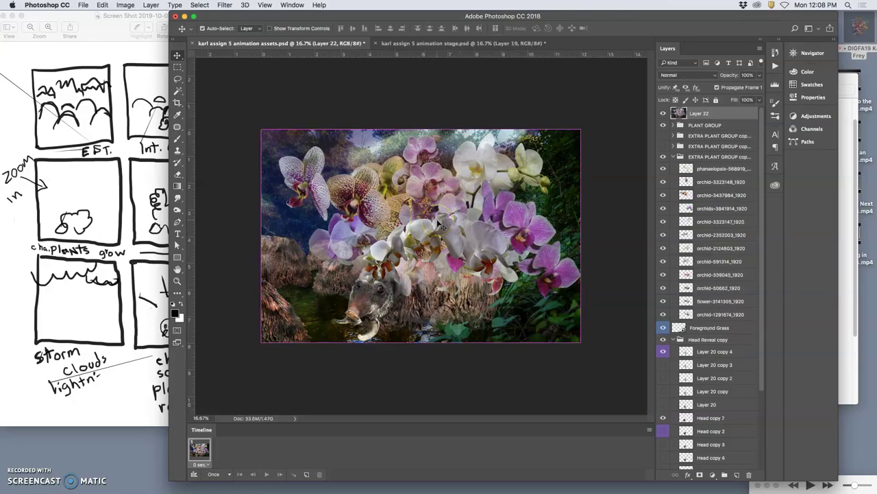
# Copy the whole merged canvas and paste it into the stage file as Layer 20
pyautogui.press('super+a')
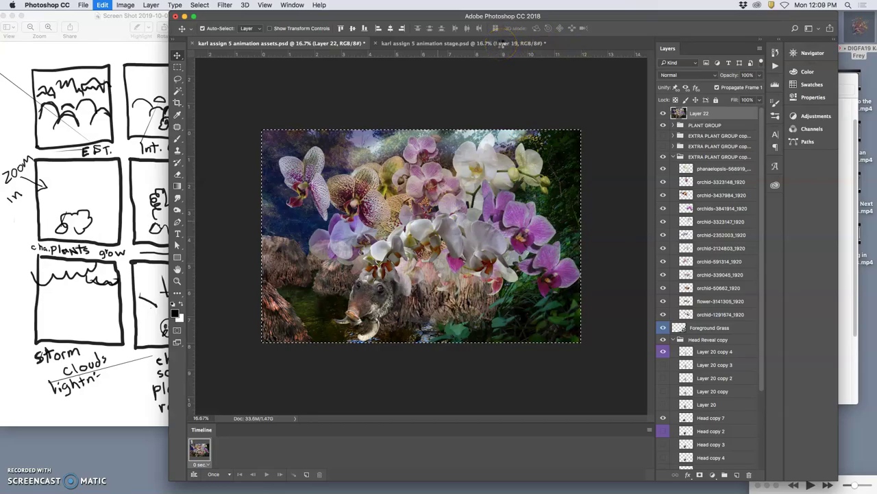
pyautogui.click(502, 44)
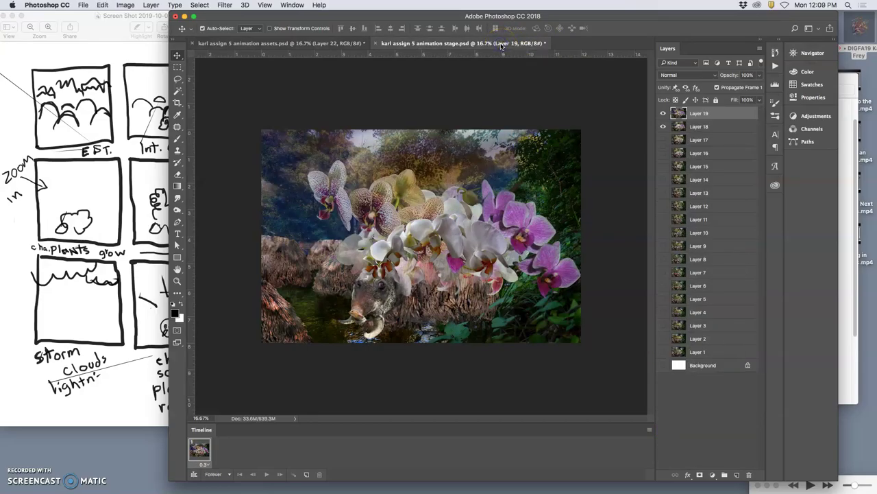
pyautogui.press('super+c')
pyautogui.press('super+v')
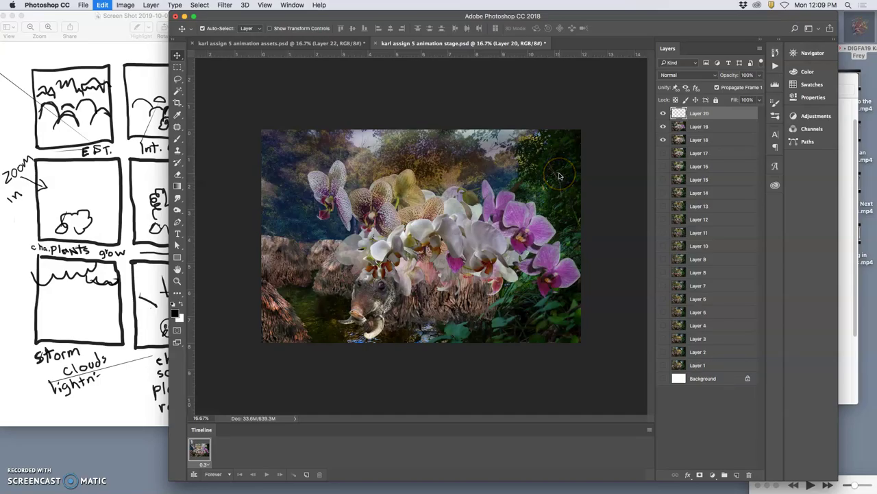
pyautogui.moveTo(558, 177); pyautogui.dragTo(550, 235)
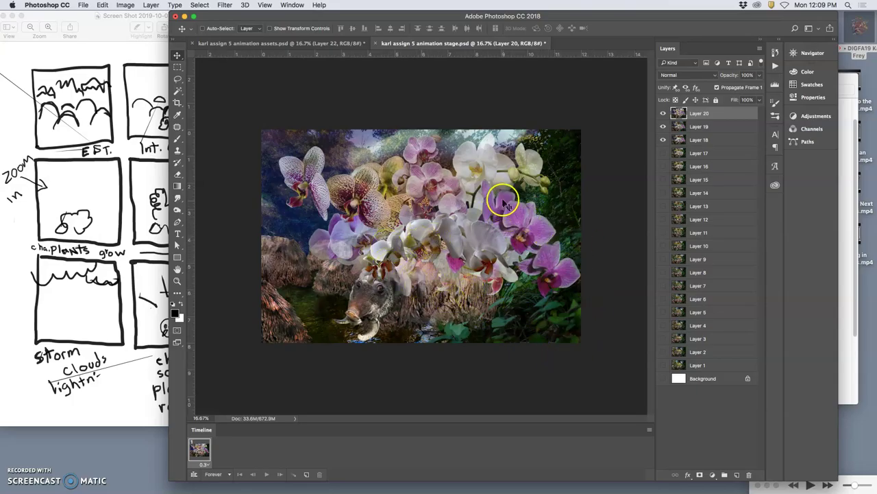
# Move Layer 22 into PLANT GROUP and drag the extra plant group copy to the stage document
pyautogui.click(319, 46)
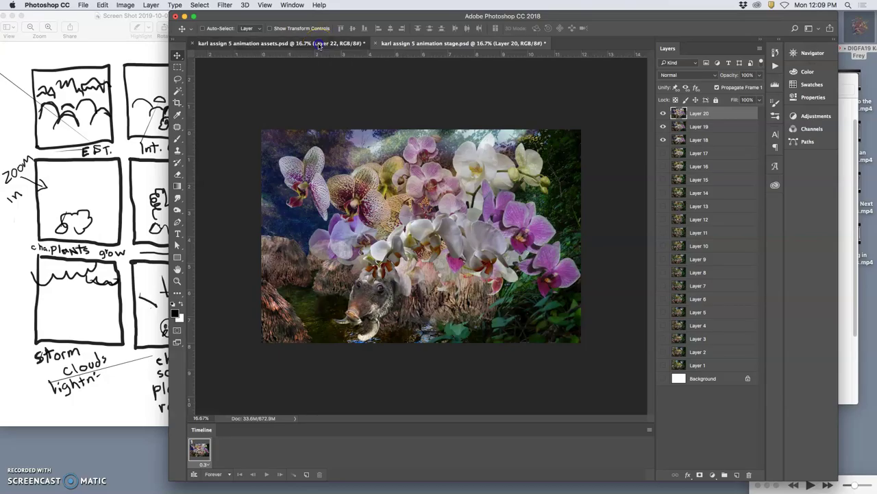
pyautogui.moveTo(660, 134); pyautogui.dragTo(686, 141)
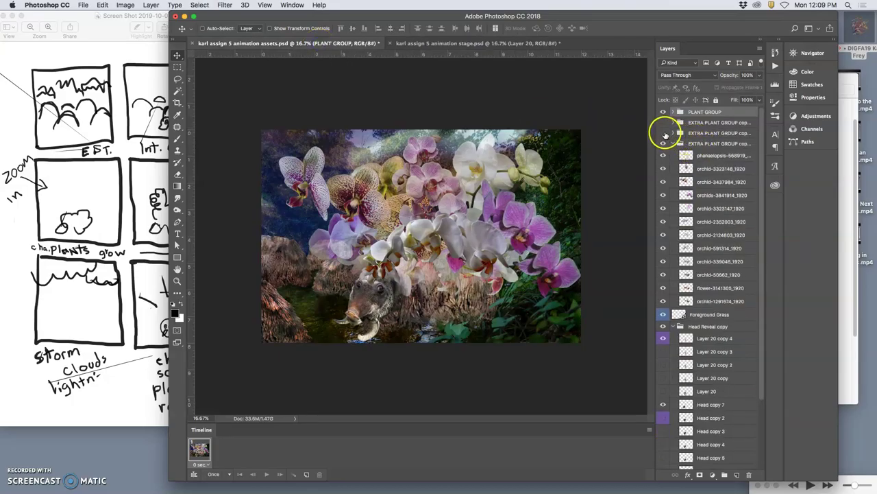
pyautogui.click(663, 133)
pyautogui.click(694, 144)
pyautogui.press('Delete')
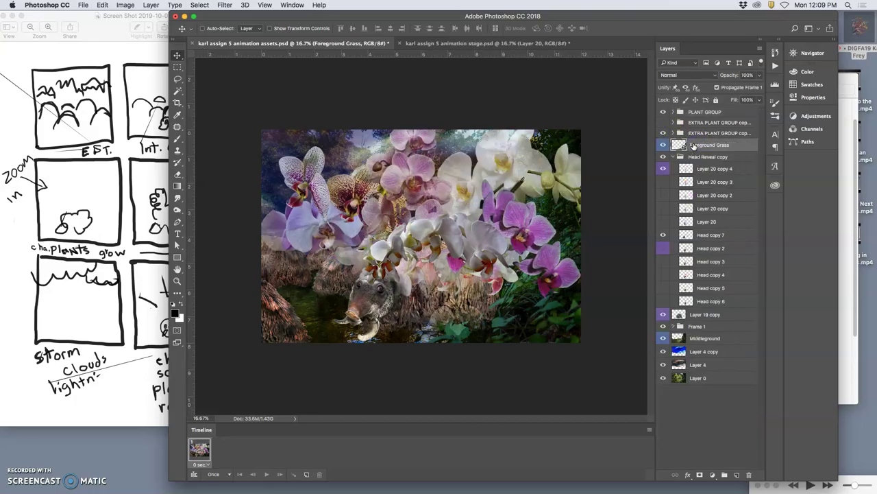
pyautogui.moveTo(677, 142)
pyautogui.mouseDown()
pyautogui.moveTo(505, 46)
pyautogui.moveTo(359, 38)
pyautogui.mouseUp()
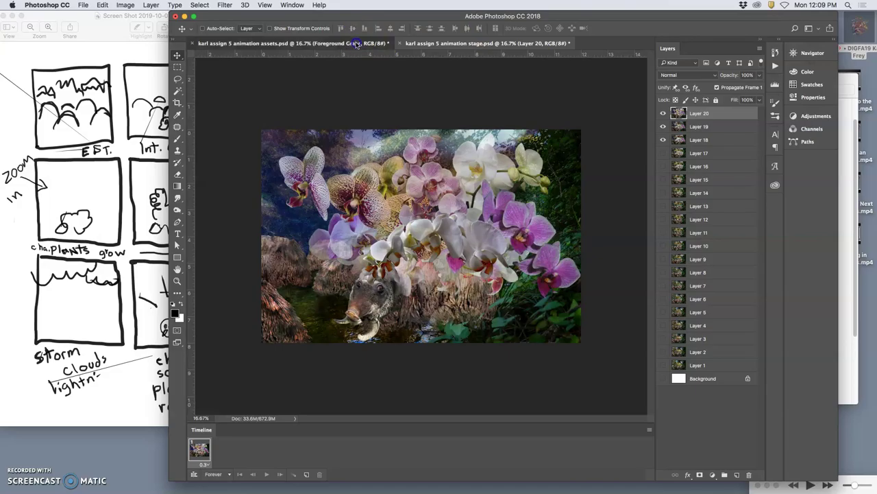
# Compare the assets and stage documents by switching back and forth between them
pyautogui.click(357, 43)
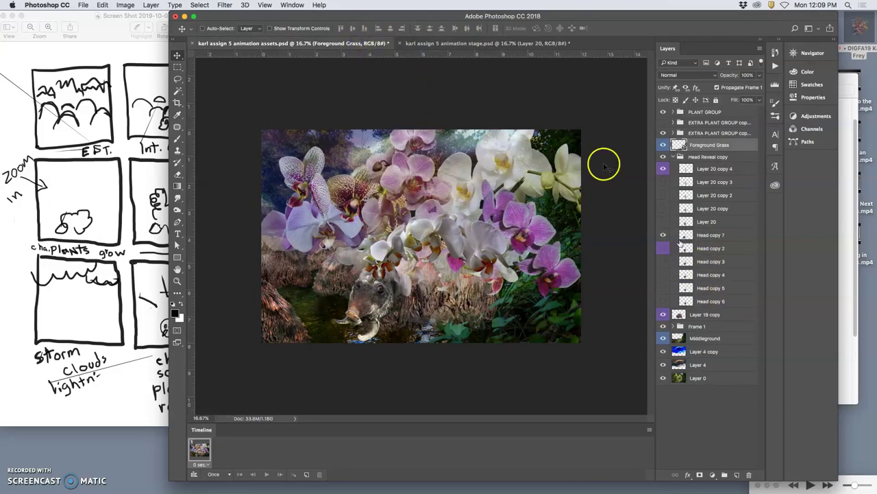
pyautogui.click(495, 48)
pyautogui.click(349, 44)
pyautogui.click(423, 44)
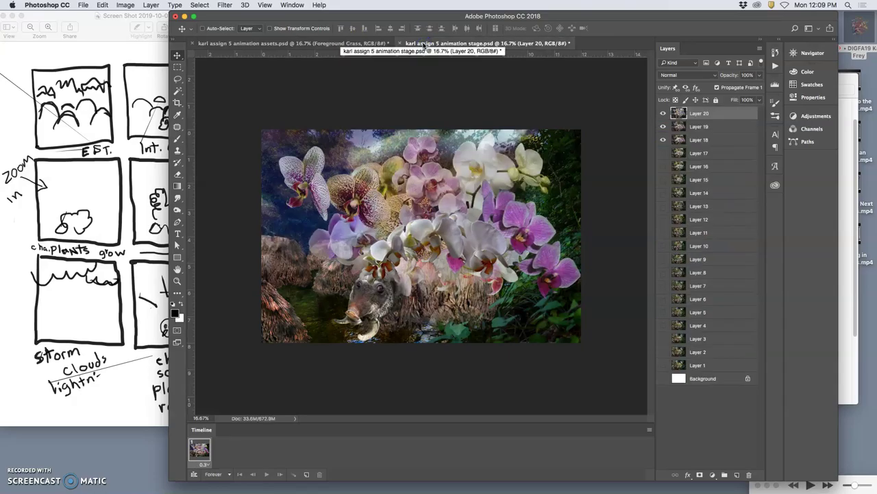
pyautogui.click(366, 43)
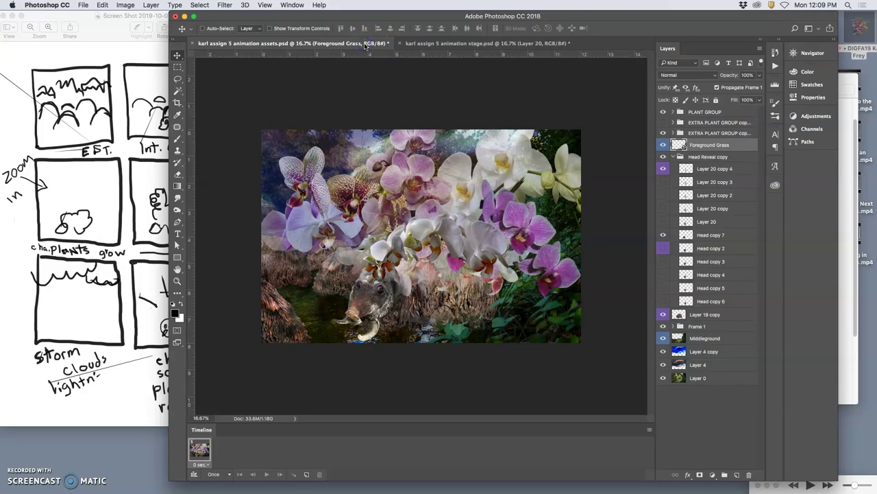
pyautogui.click(433, 42)
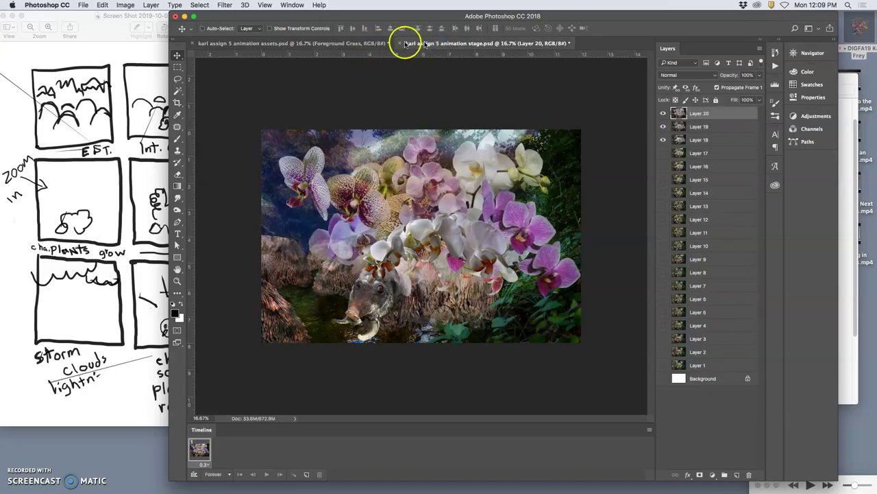
pyautogui.click(375, 44)
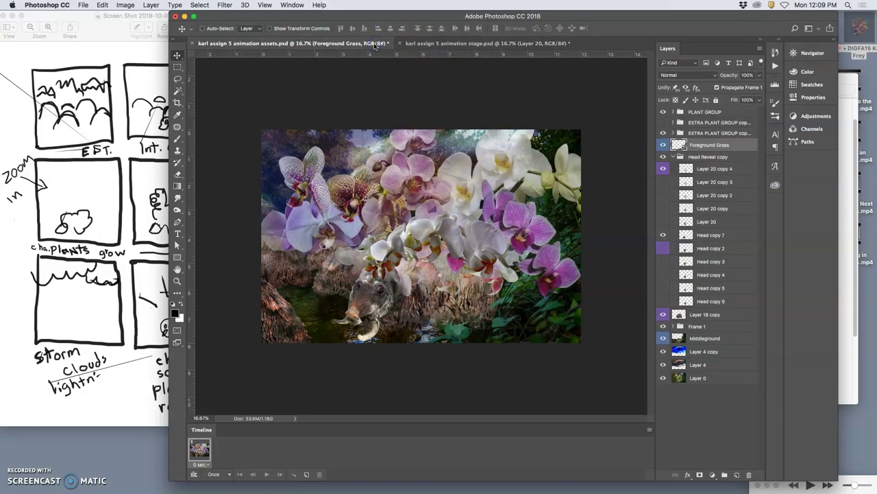
pyautogui.click(459, 44)
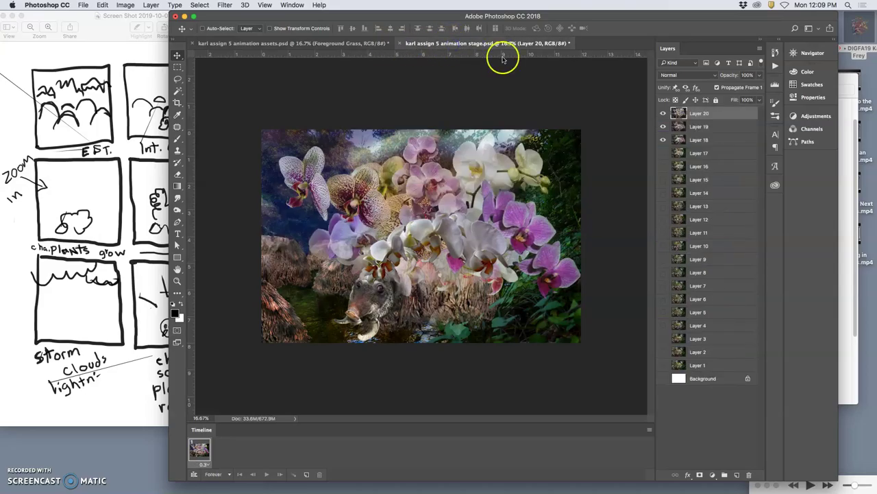
pyautogui.click(374, 43)
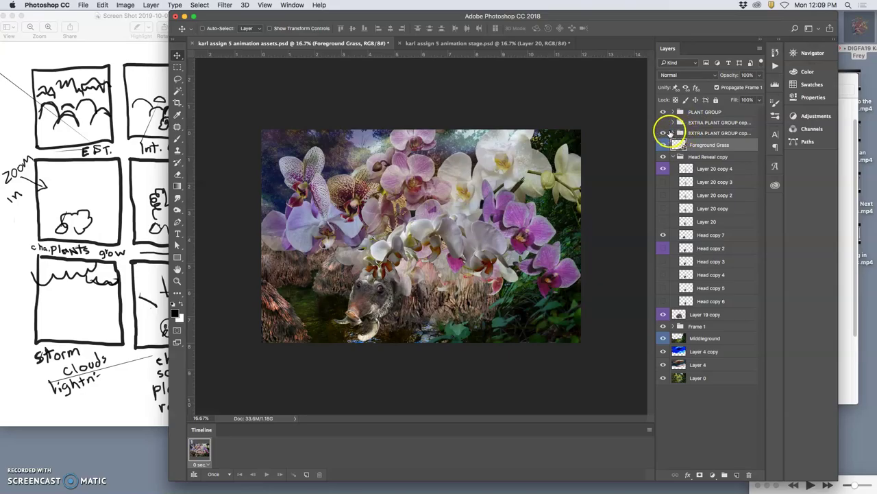
# Delete the duplicate extra plant group copies, keeping one EXTRA PLANT GROUP copy
pyautogui.click(669, 132)
pyautogui.click(690, 134)
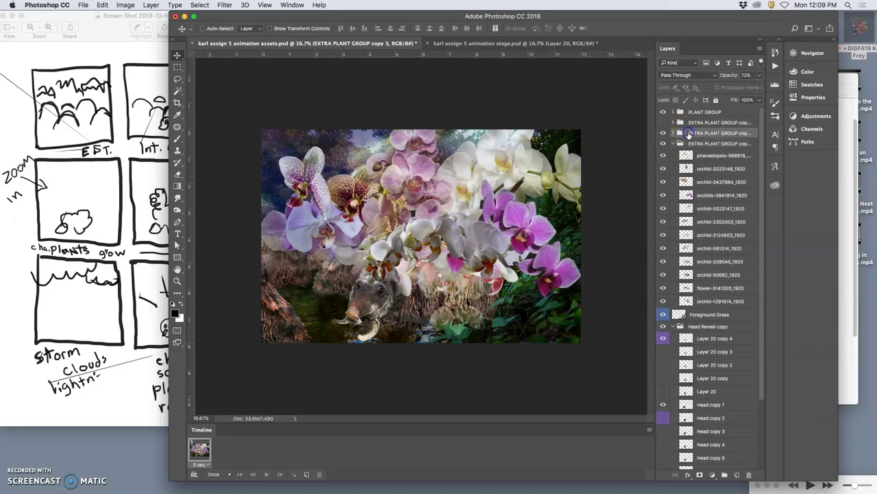
pyautogui.press('Delete')
pyautogui.press('Delete')
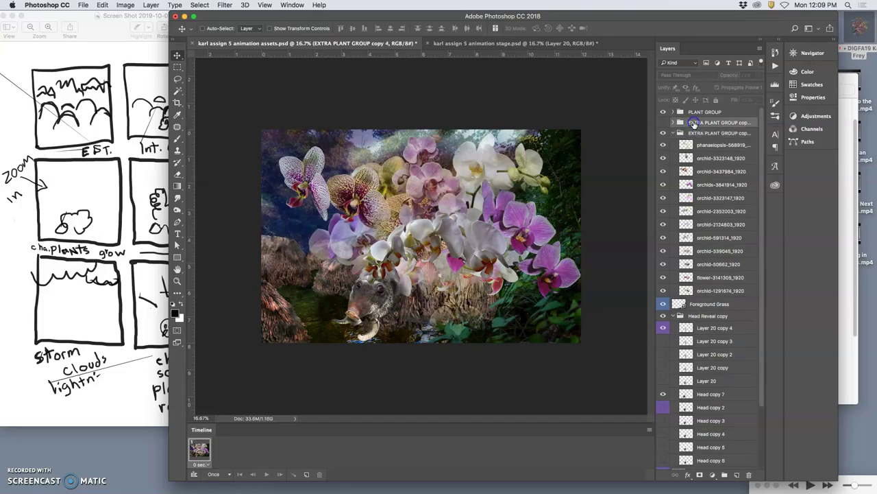
pyautogui.click(676, 123)
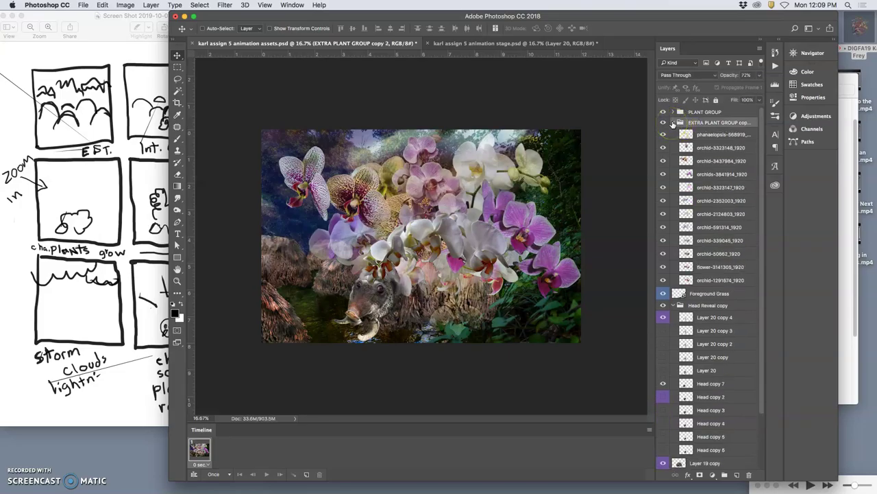
# Bring Photoshop back over the storyboard sketches and save the stage file
pyautogui.click(482, 43)
pyautogui.click(152, 206)
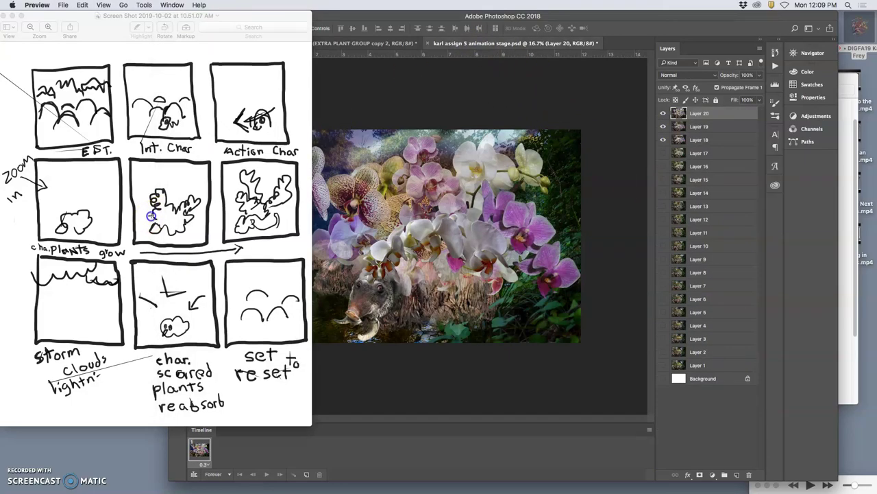
pyautogui.click(86, 301)
pyautogui.click(403, 145)
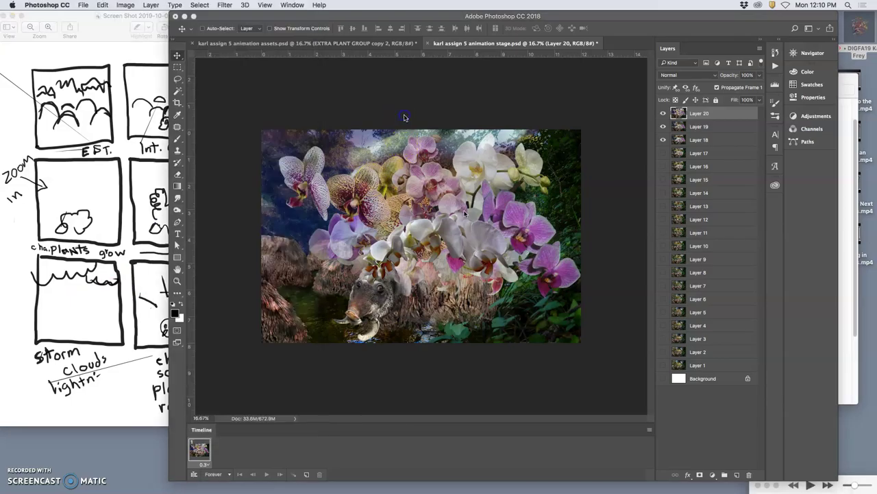
pyautogui.click(466, 214)
pyautogui.click(687, 346)
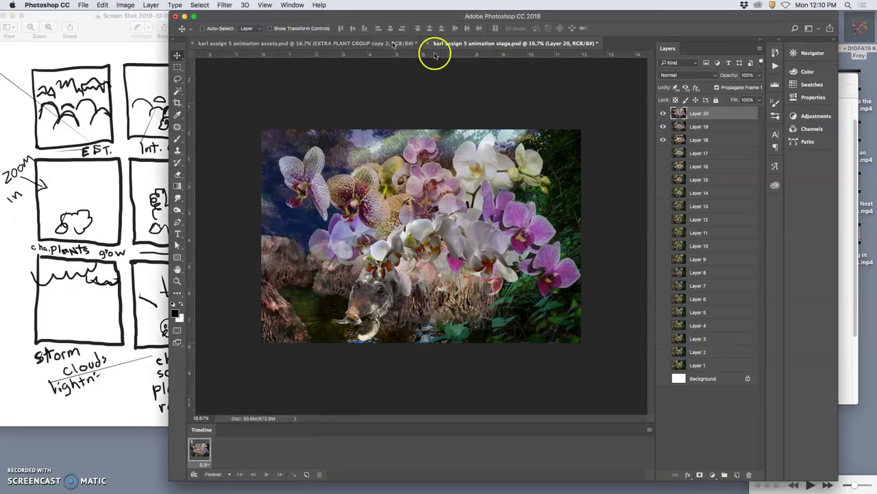
pyautogui.press('super+s')
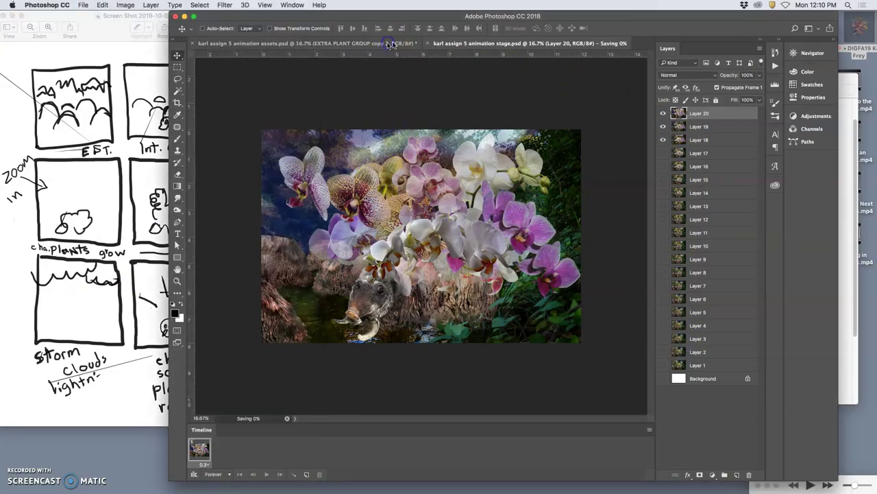
# In the assets file, toggle the EXTRA PLANT GROUP copy orchids to compare the scene with and without them
pyautogui.moveTo(707, 131); pyautogui.dragTo(674, 123)
pyautogui.click(394, 43)
pyautogui.click(664, 122)
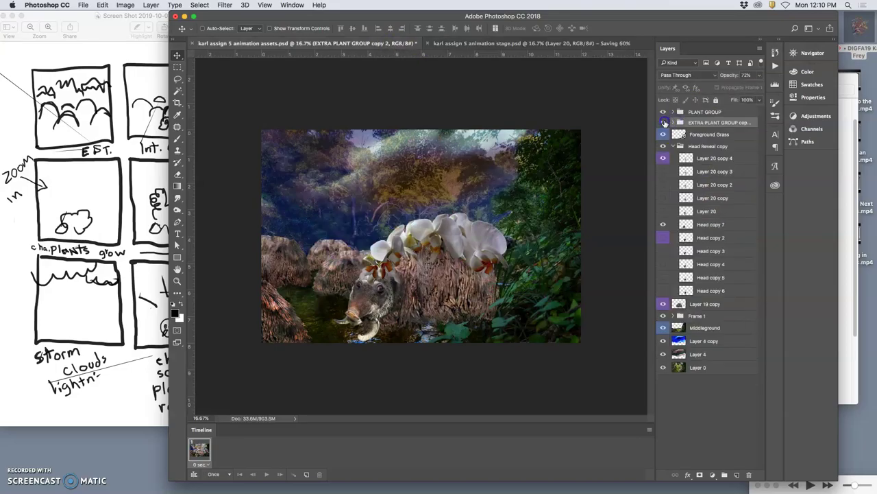
pyautogui.click(664, 122)
pyautogui.click(664, 122)
pyautogui.click(664, 122)
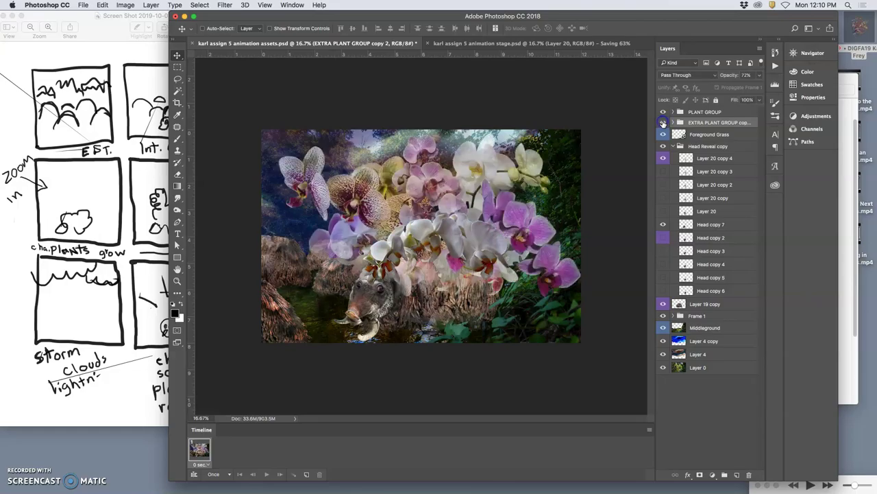
pyautogui.click(662, 114)
pyautogui.click(663, 115)
pyautogui.click(678, 259)
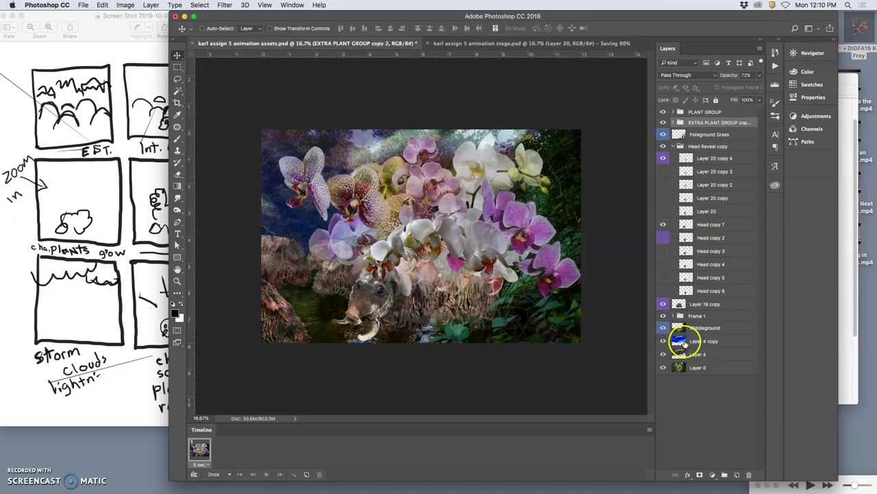
# Raise the blue Layer 4 copy overlay four levels so it sits just under PLANT GROUP
pyautogui.click(684, 341)
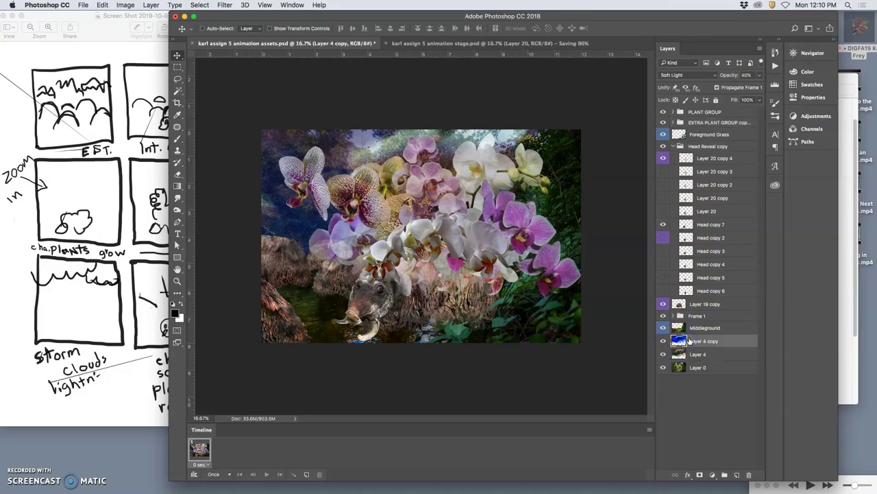
pyautogui.press('super+bracketright')
pyautogui.press('super+bracketright')
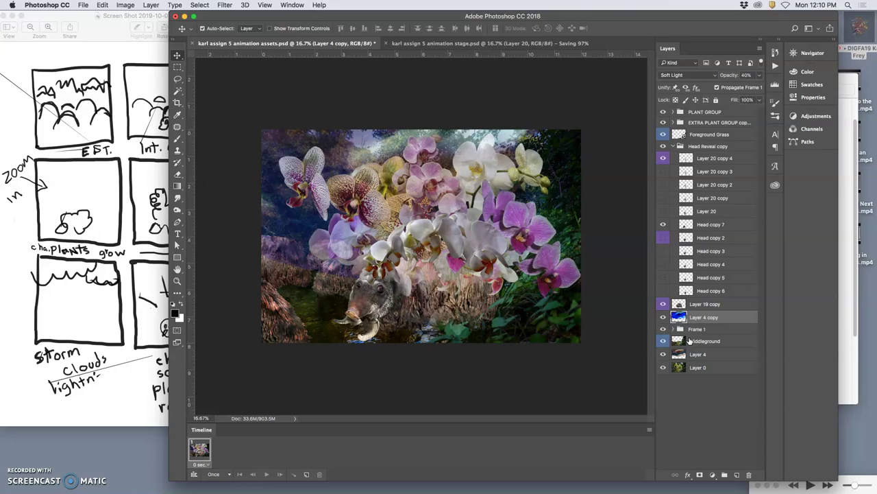
pyautogui.press('super+bracketright')
pyautogui.press('super+bracketright')
pyautogui.press('super+bracketright')
pyautogui.press('super+bracketright')
pyautogui.press('super+bracketright')
pyautogui.press('super+bracketright')
pyautogui.press('super+bracketright')
pyautogui.press('super+bracketright')
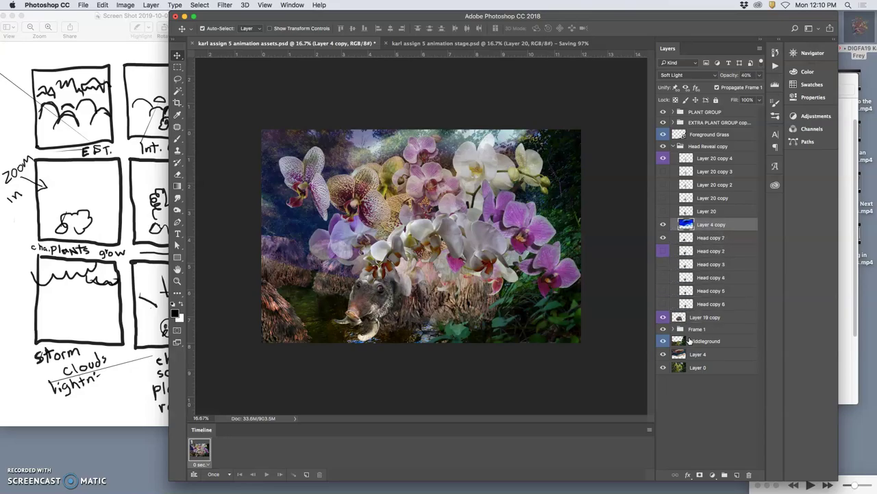
pyautogui.press('super+bracketright')
pyautogui.press('super+bracketright')
pyautogui.press('super+bracketright')
pyautogui.press('super+bracketright')
pyautogui.press('super+bracketright')
pyautogui.press('super+bracketright')
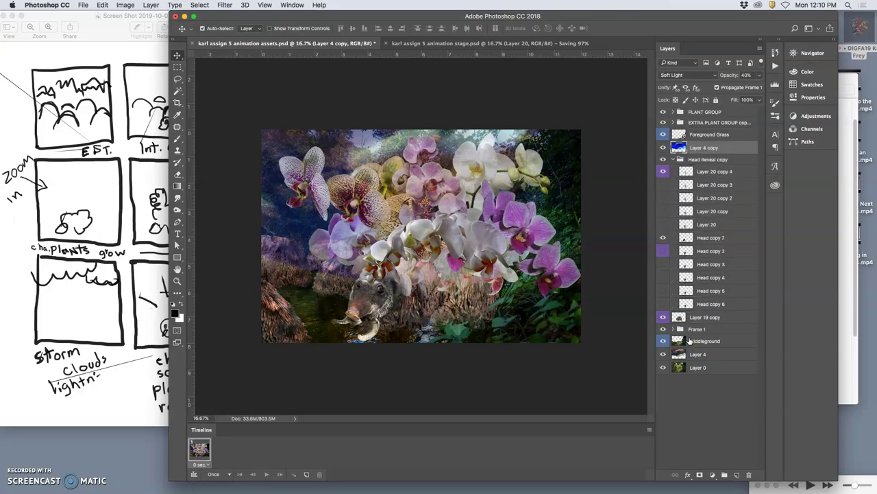
pyautogui.press('super+bracketright')
pyautogui.press('super+bracketright')
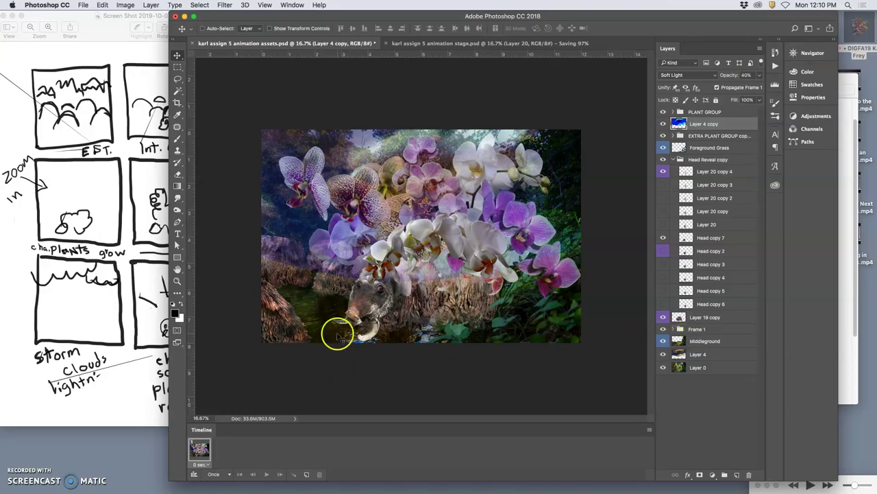
# Erase the overlay haze left of and around the boar using the Eraser at 100% opacity
pyautogui.click(177, 174)
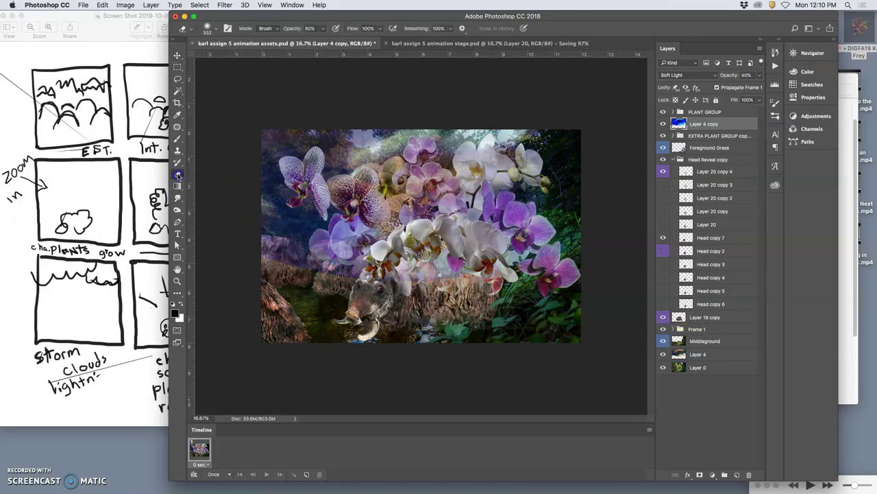
pyautogui.click(323, 29)
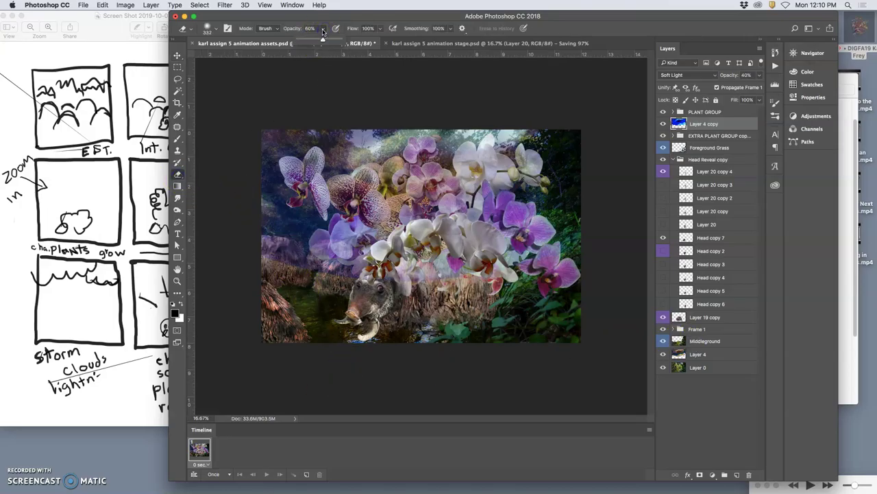
pyautogui.moveTo(323, 39); pyautogui.dragTo(340, 39)
pyautogui.click(213, 75)
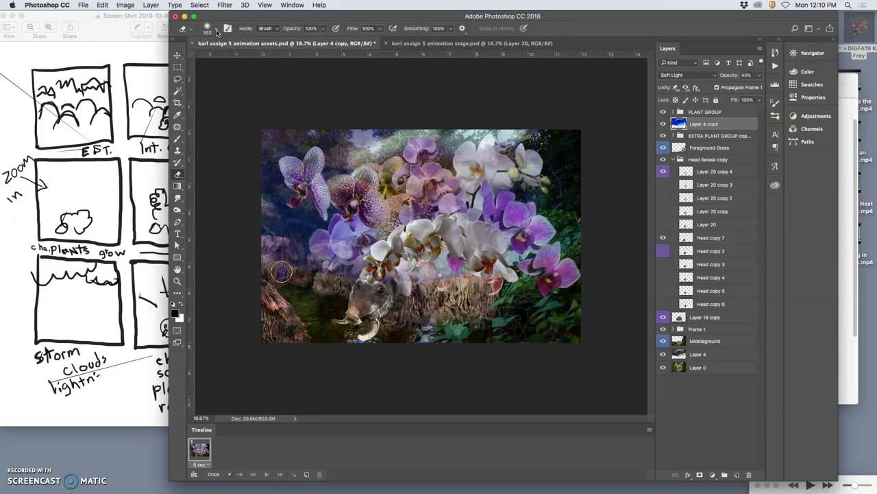
pyautogui.moveTo(281, 272)
pyautogui.mouseDown()
pyautogui.moveTo(476, 288)
pyautogui.moveTo(491, 276)
pyautogui.moveTo(540, 276)
pyautogui.moveTo(531, 270)
pyautogui.moveTo(563, 258)
pyautogui.mouseUp()
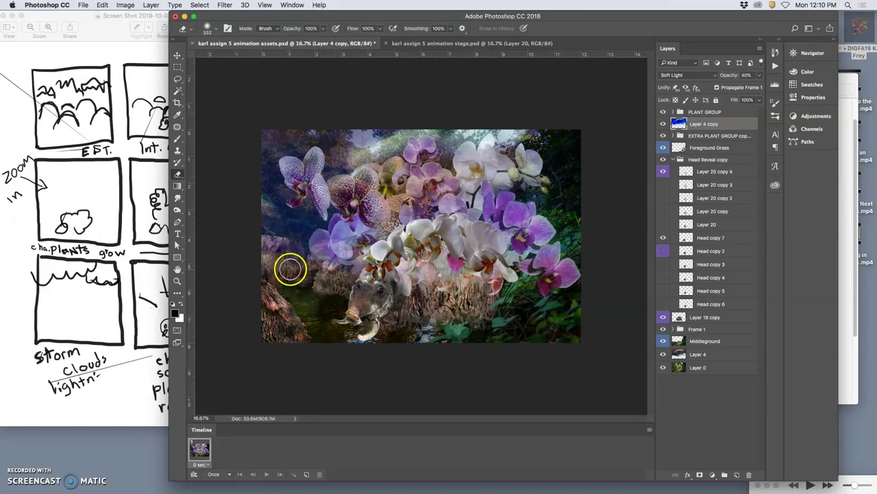
pyautogui.moveTo(255, 265)
pyautogui.mouseDown()
pyautogui.moveTo(269, 293)
pyautogui.moveTo(425, 305)
pyautogui.moveTo(484, 292)
pyautogui.moveTo(474, 282)
pyautogui.moveTo(438, 280)
pyautogui.moveTo(465, 289)
pyautogui.mouseUp()
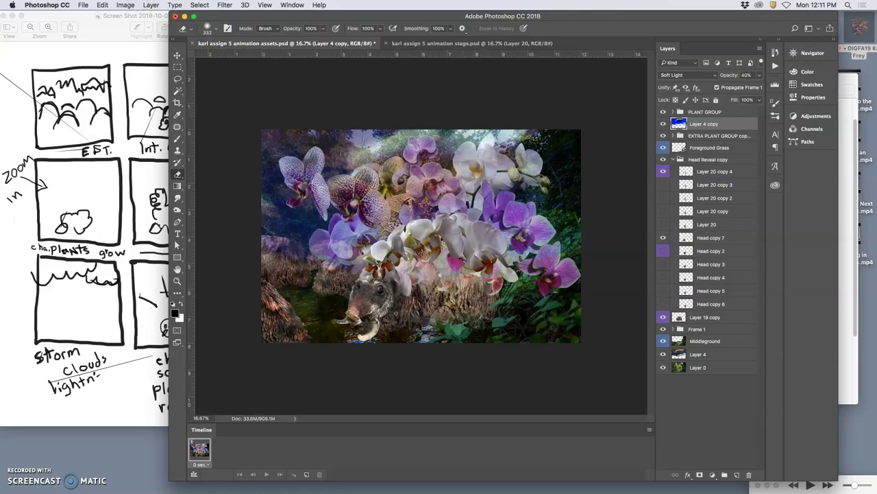
# Save the assets file, then build the stage timeline with Make Frames From Layers
pyautogui.click(83, 6)
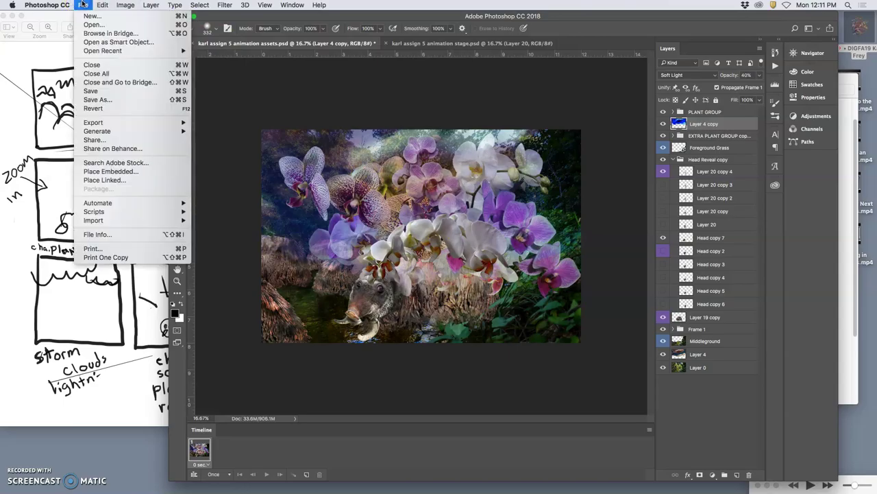
pyautogui.click(95, 90)
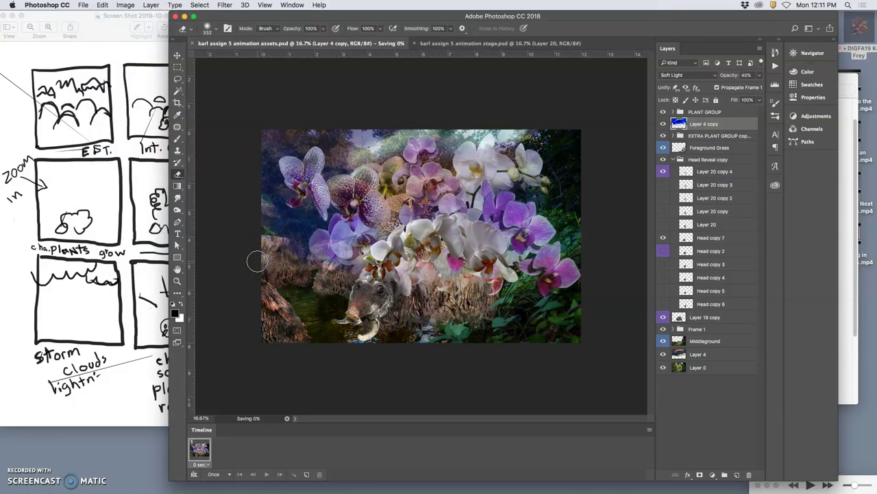
pyautogui.click(477, 44)
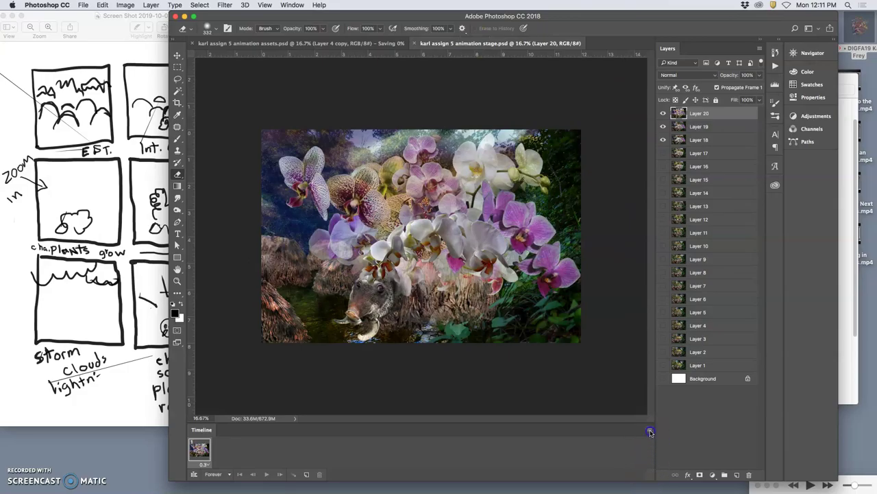
pyautogui.click(650, 430)
pyautogui.click(676, 391)
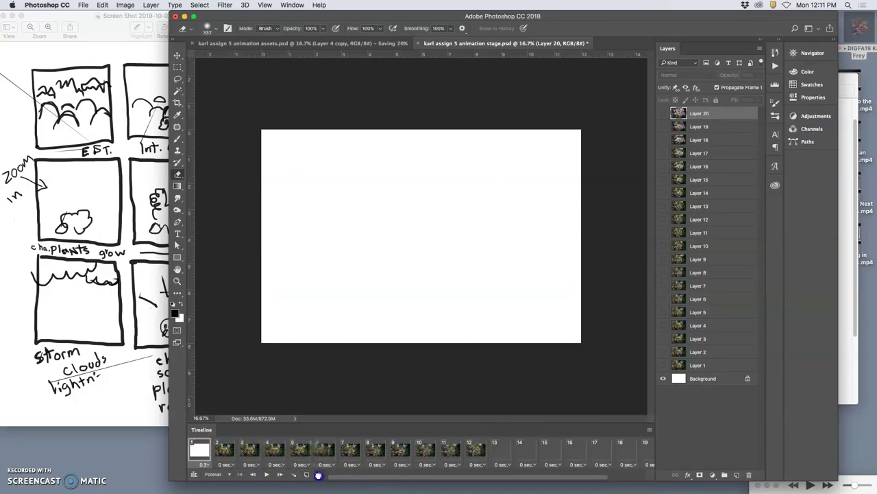
# Select timeline frames 1 through 20 and give them a custom 0.3-second delay
pyautogui.moveTo(361, 454); pyautogui.dragTo(521, 458)
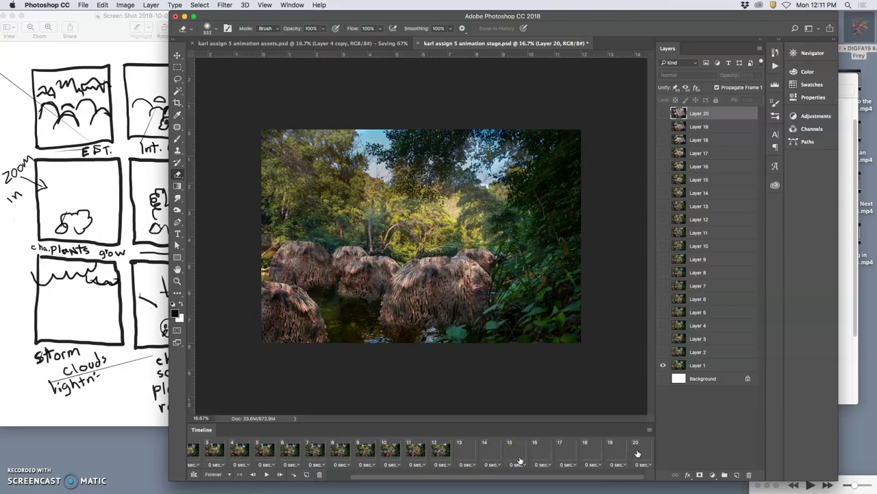
pyautogui.keyDown('shift'); pyautogui.click(638, 453); pyautogui.keyUp('shift')
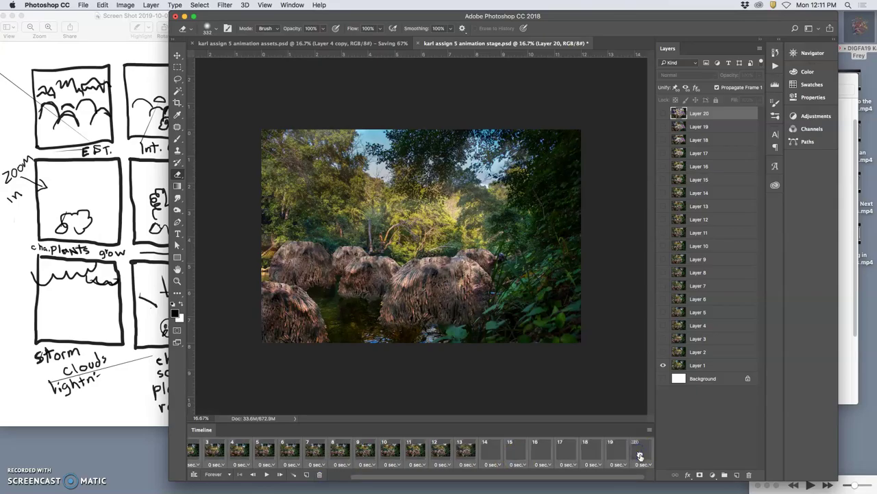
pyautogui.click(647, 465)
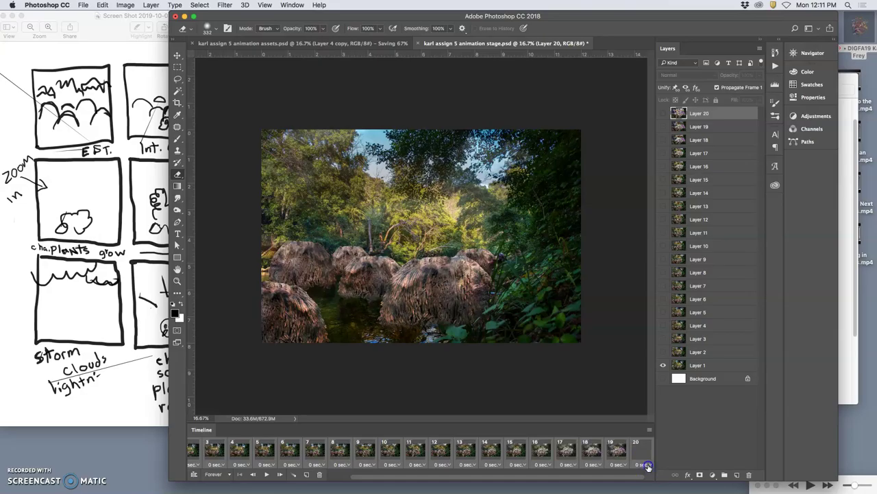
pyautogui.click(648, 451)
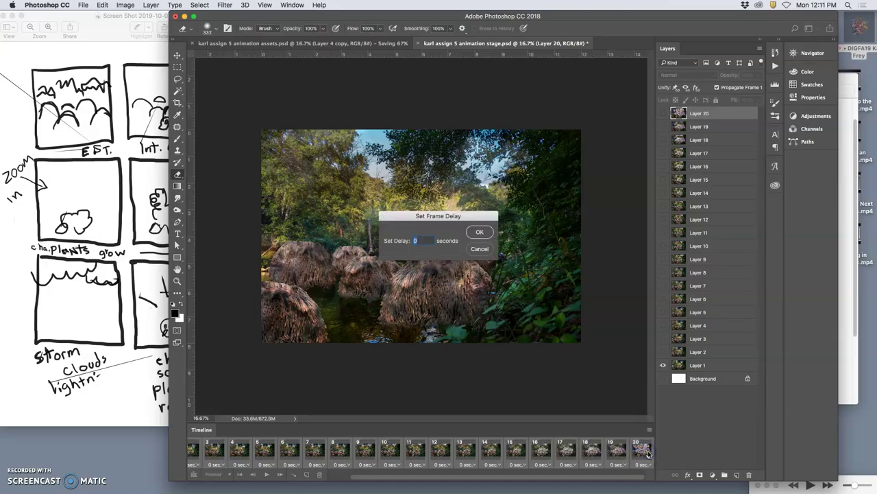
pyautogui.write('0.3')
pyautogui.click(480, 233)
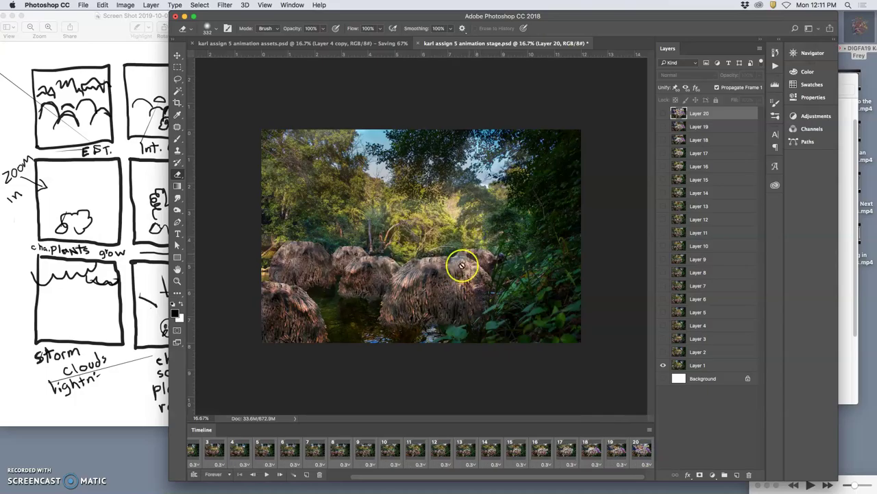
# Play the stage animation in the Timeline, stop it, and return to the assets document
pyautogui.click(268, 475)
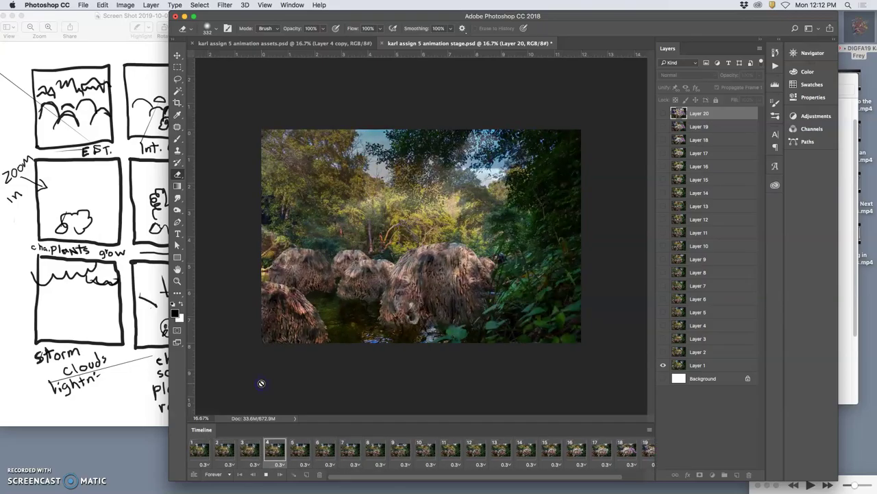
pyautogui.click(258, 451)
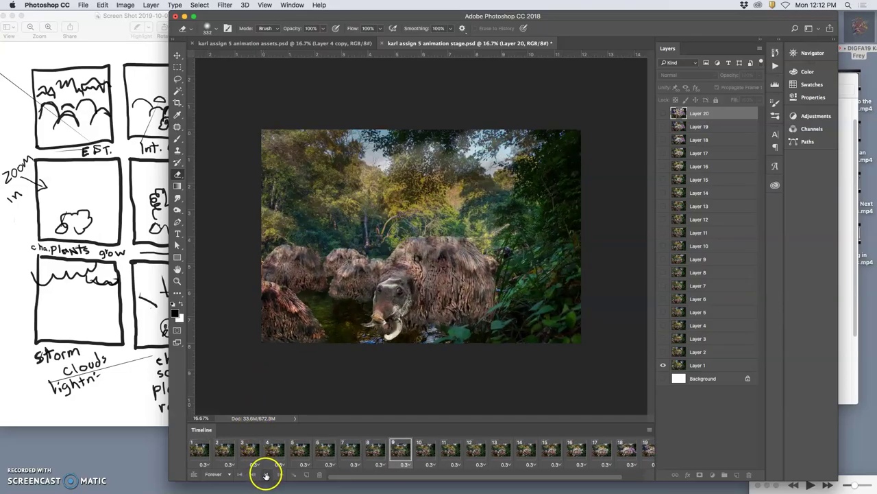
pyautogui.click(266, 474)
pyautogui.click(304, 43)
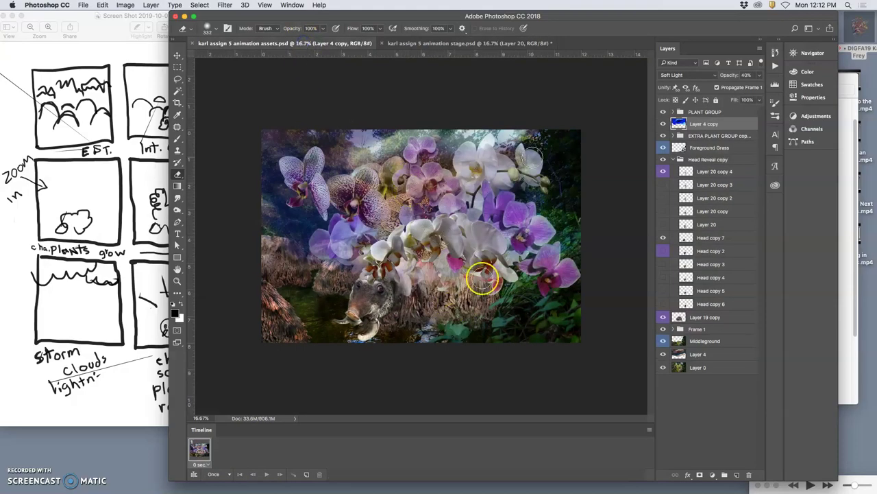
# Make Layer 20 visible in the stage file, then return to the assets file
pyautogui.click(463, 43)
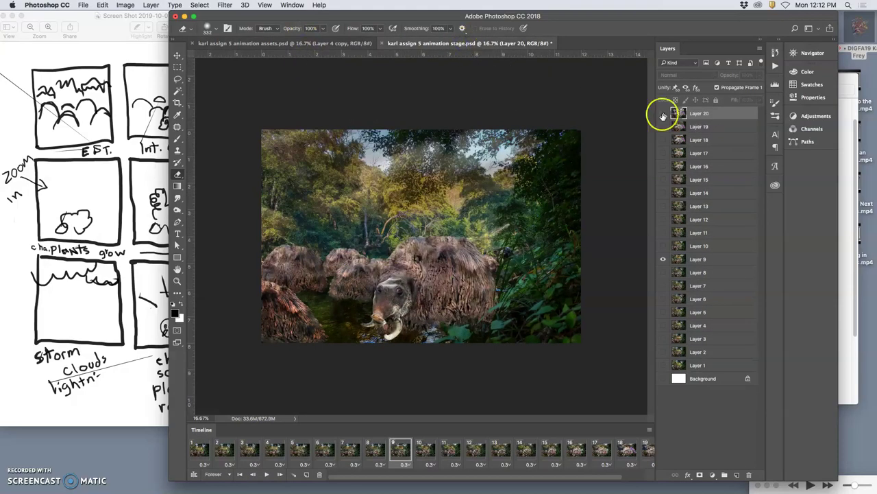
pyautogui.click(663, 113)
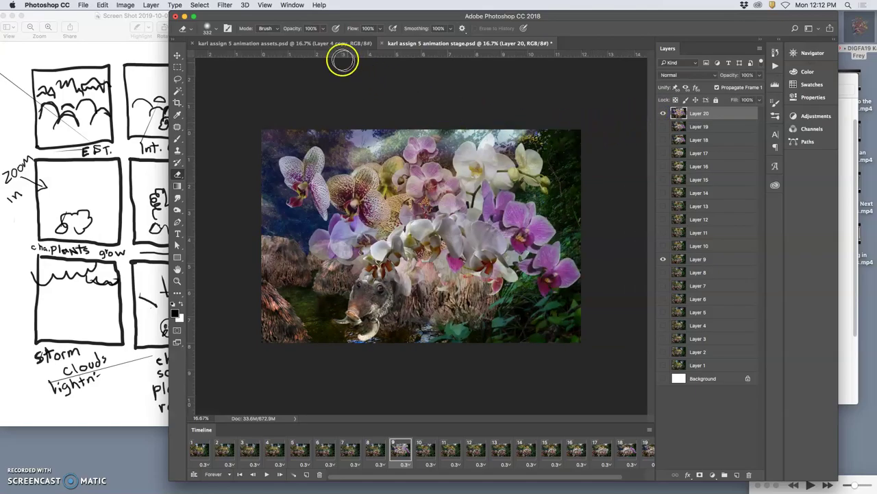
pyautogui.click(332, 44)
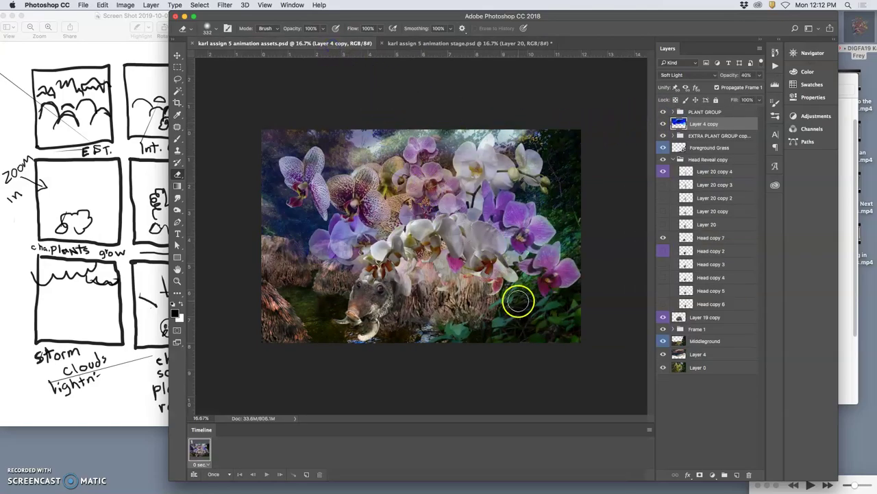
pyautogui.moveTo(707, 241)
pyautogui.mouseDown()
pyautogui.moveTo(705, 251)
pyautogui.moveTo(700, 237)
pyautogui.mouseUp()
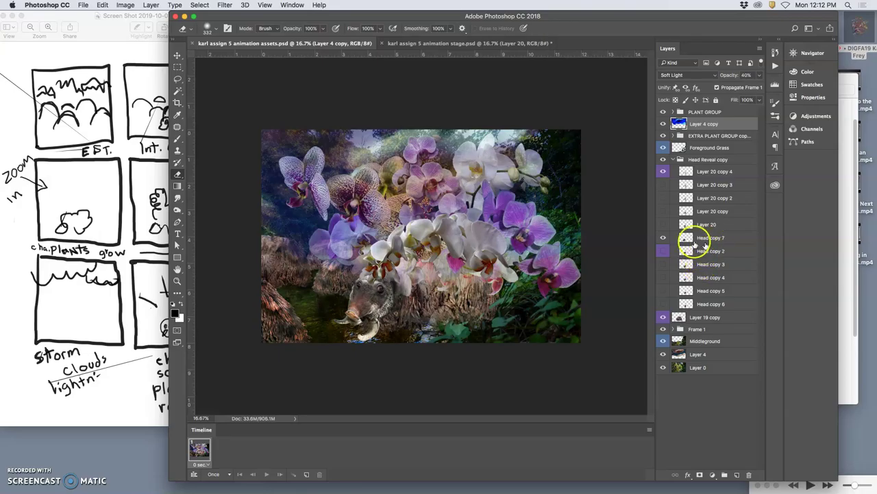
# Select EXTRA PLANT GROUP copy, leave Free Transform, and Alt-drag the group to duplicate it
pyautogui.click(704, 135)
pyautogui.hotkey('ctrl', 't')
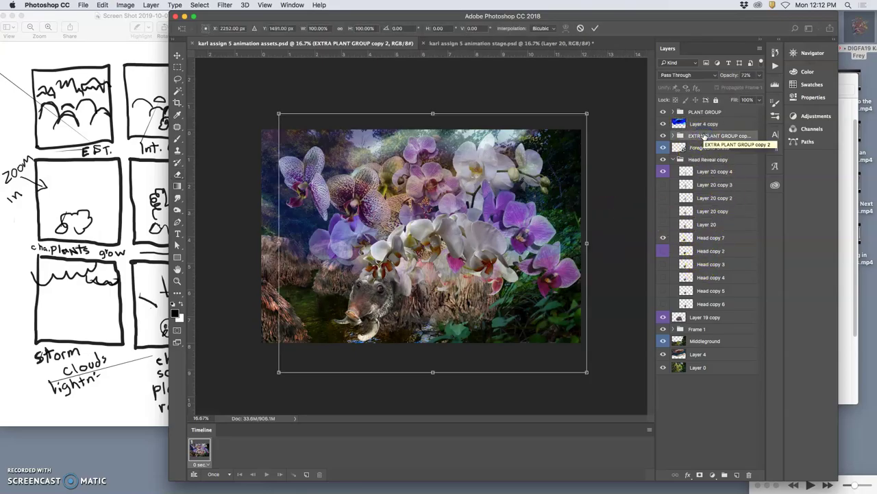
pyautogui.rightClick(489, 176)
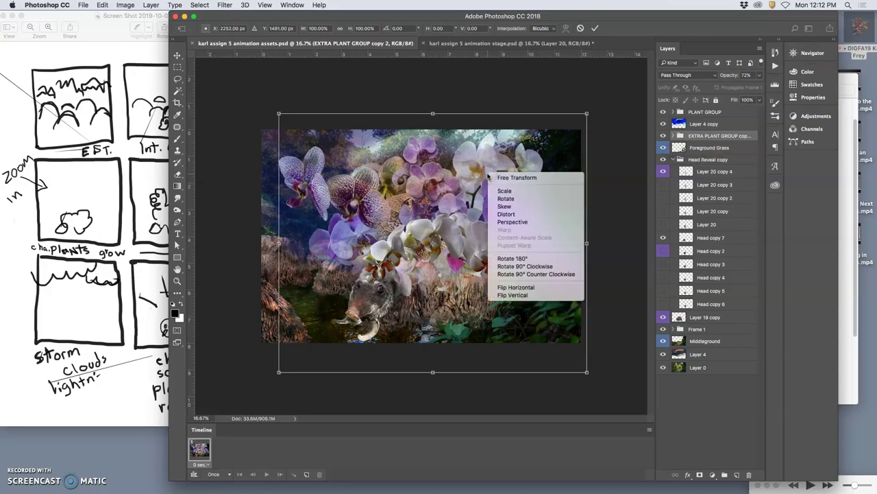
pyautogui.click(616, 148)
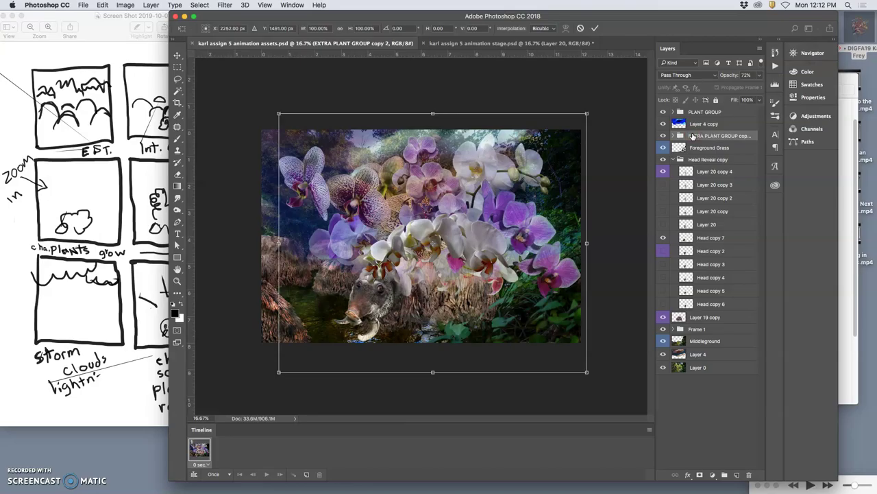
pyautogui.click(692, 135)
pyautogui.click(607, 144)
pyautogui.press('Return')
pyautogui.click(683, 141)
pyautogui.moveTo(682, 140); pyautogui.dragTo(683, 141)
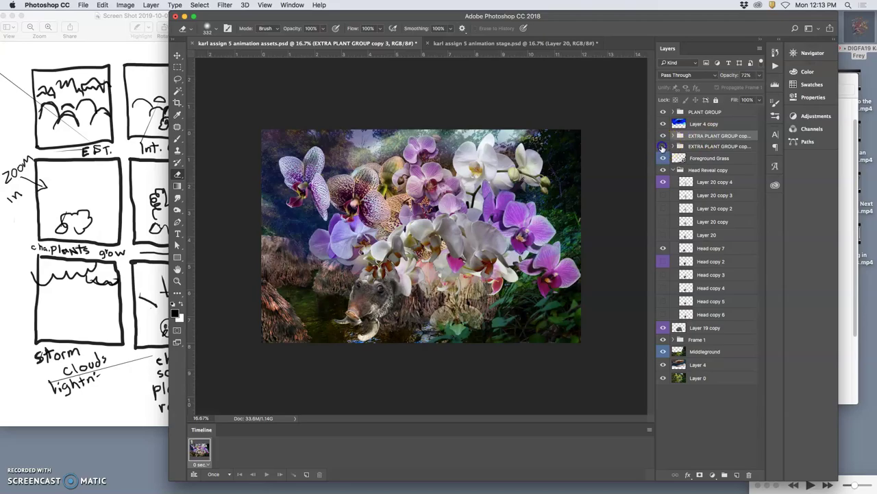
# Apply Merge Group to the duplicated EXTRA PLANT GROUP copy group
pyautogui.rightClick(694, 138)
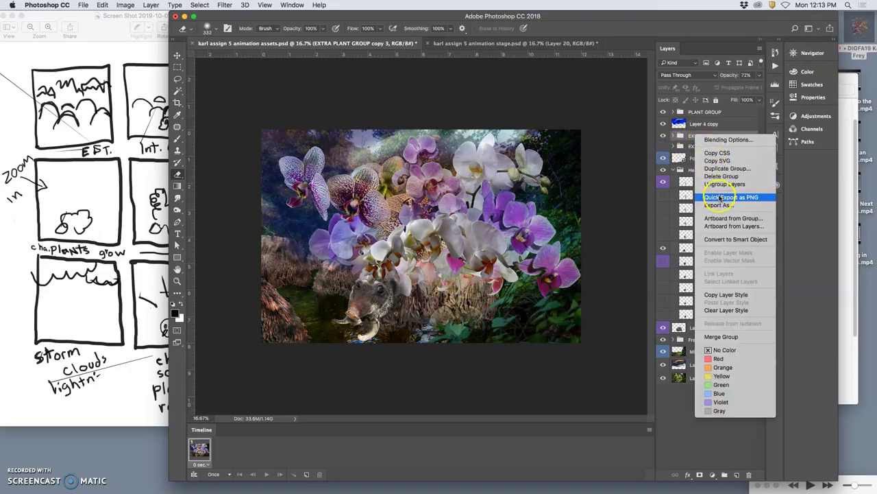
pyautogui.click(710, 336)
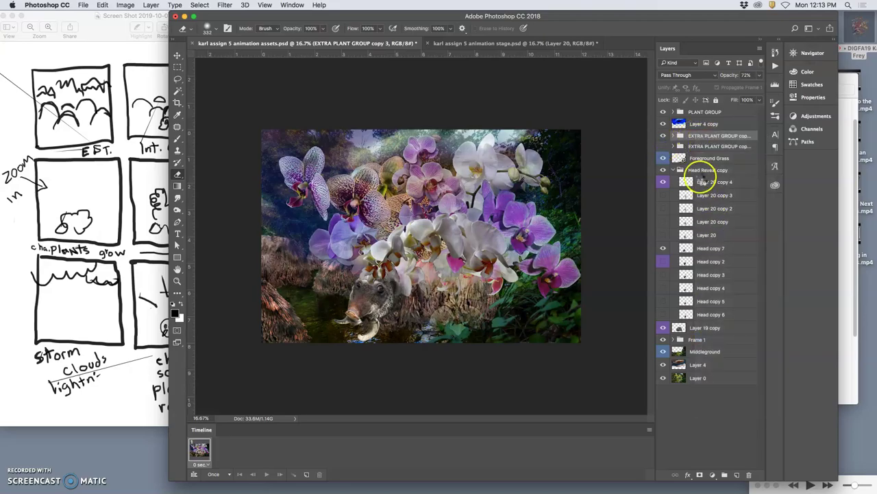